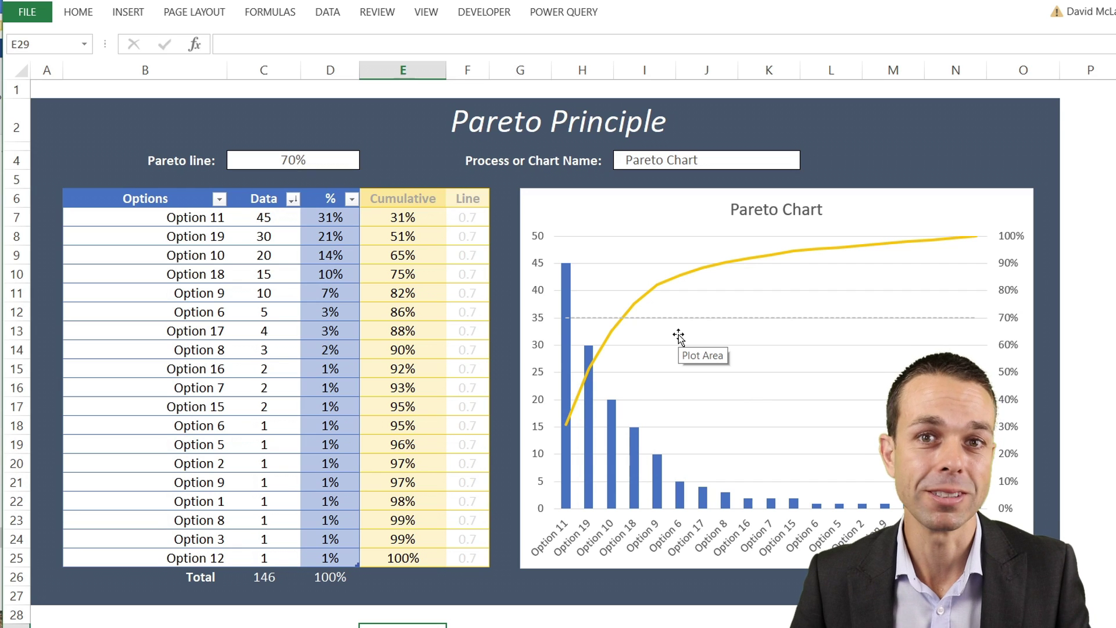
click(582, 178)
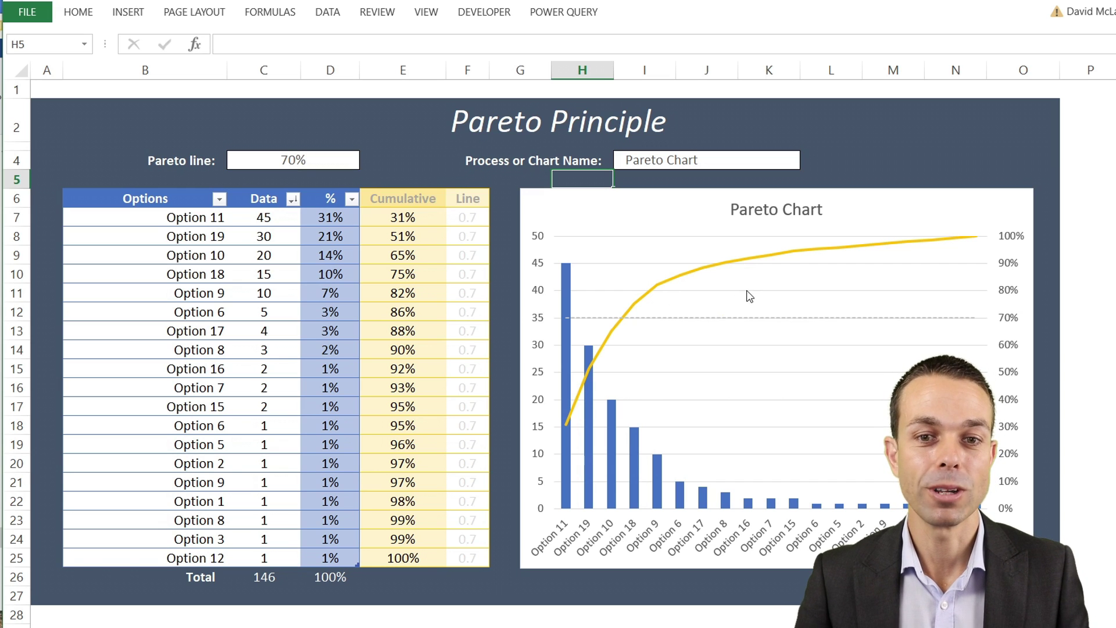
key(Right)
key(Right)
key(Right)
key(Right)
key(Right)
key(Up)
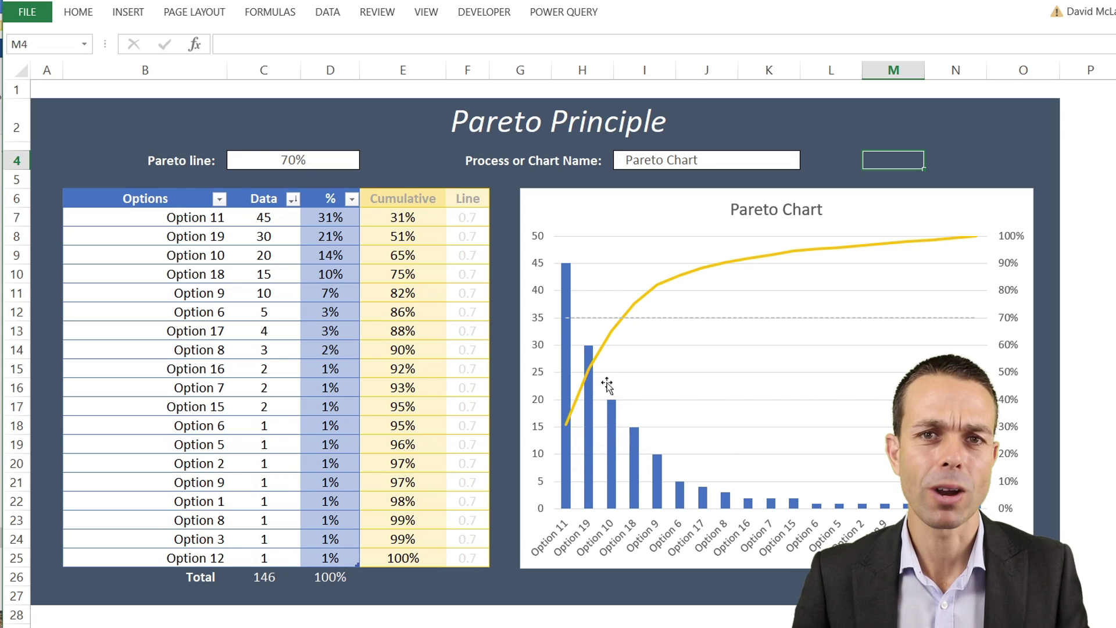
Step: Set the Pareto line percentage in C4 to 80%
click(315, 160)
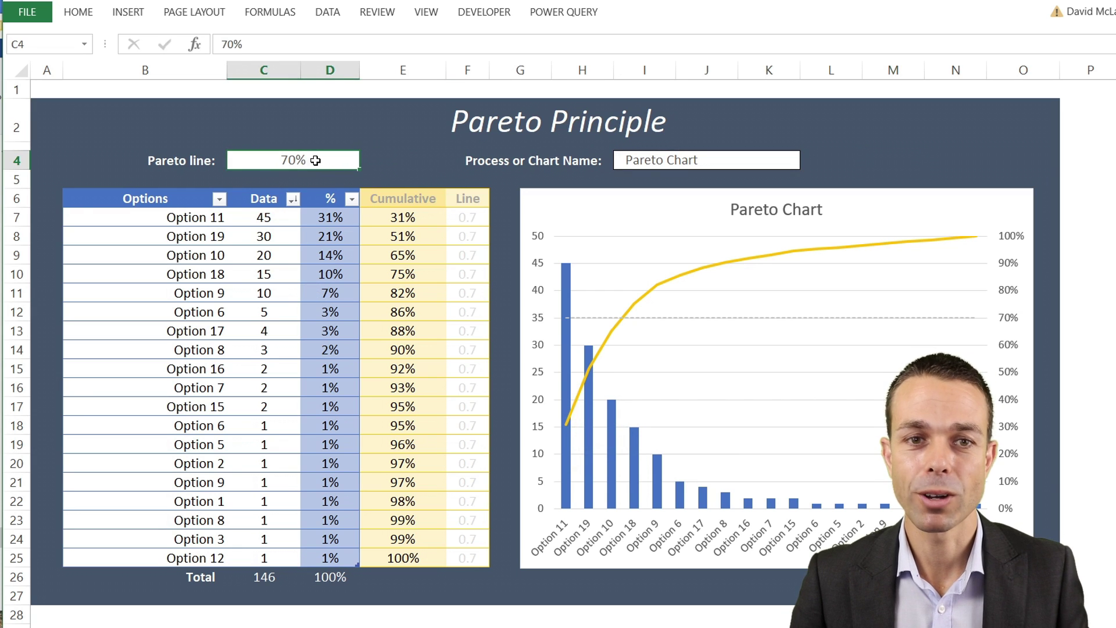
text(80%)
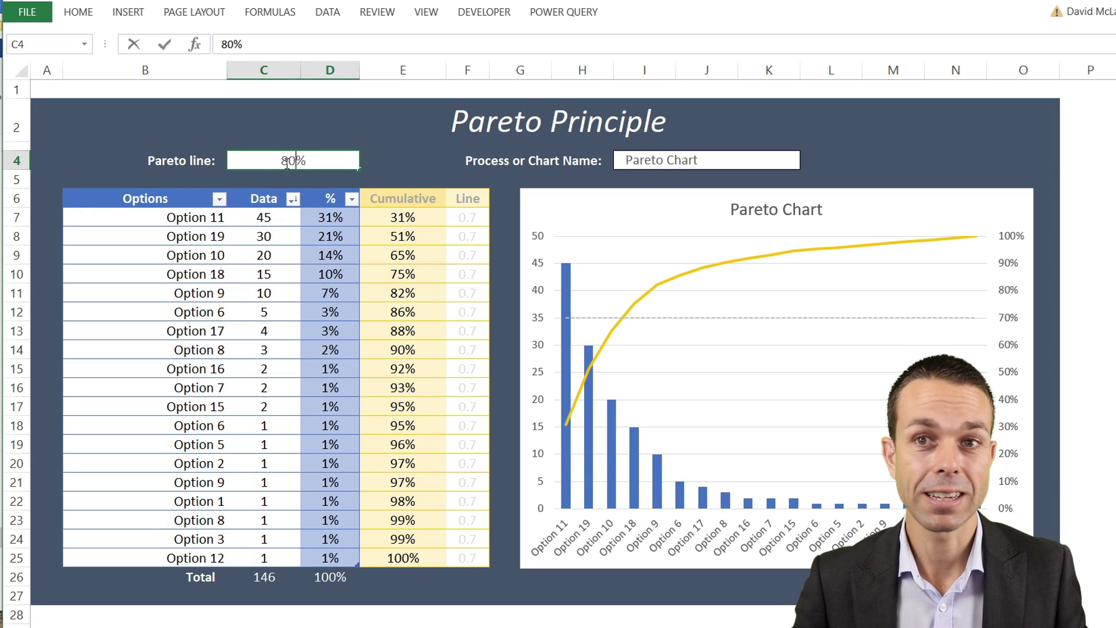
key(Return)
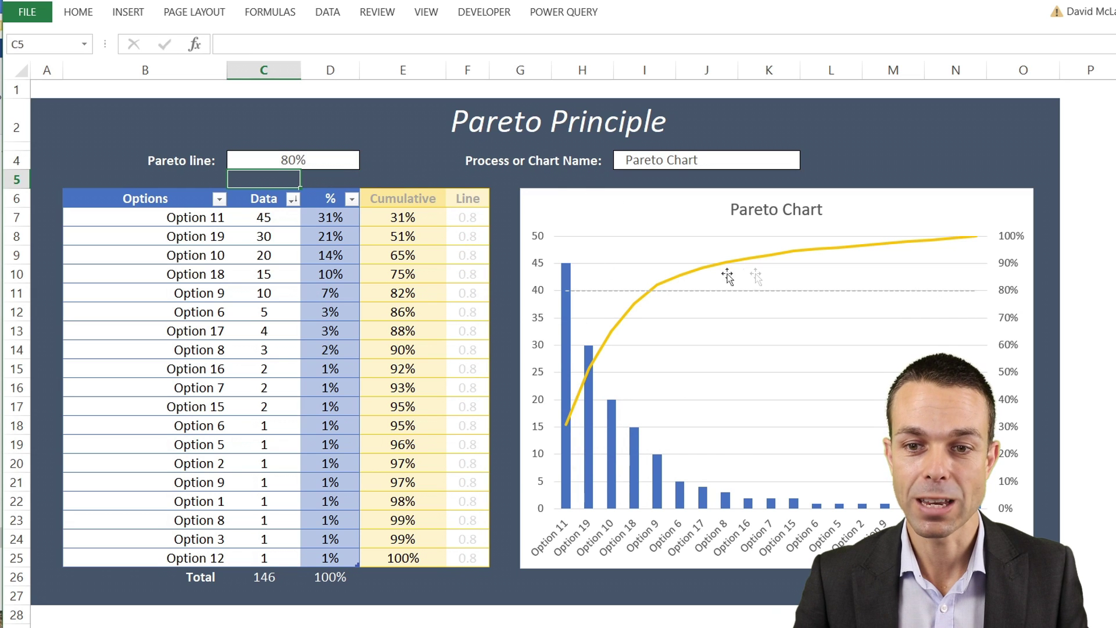
Step: Examine the source ranges of the chart's cumulative line, data columns and Pareto line series
click(628, 318)
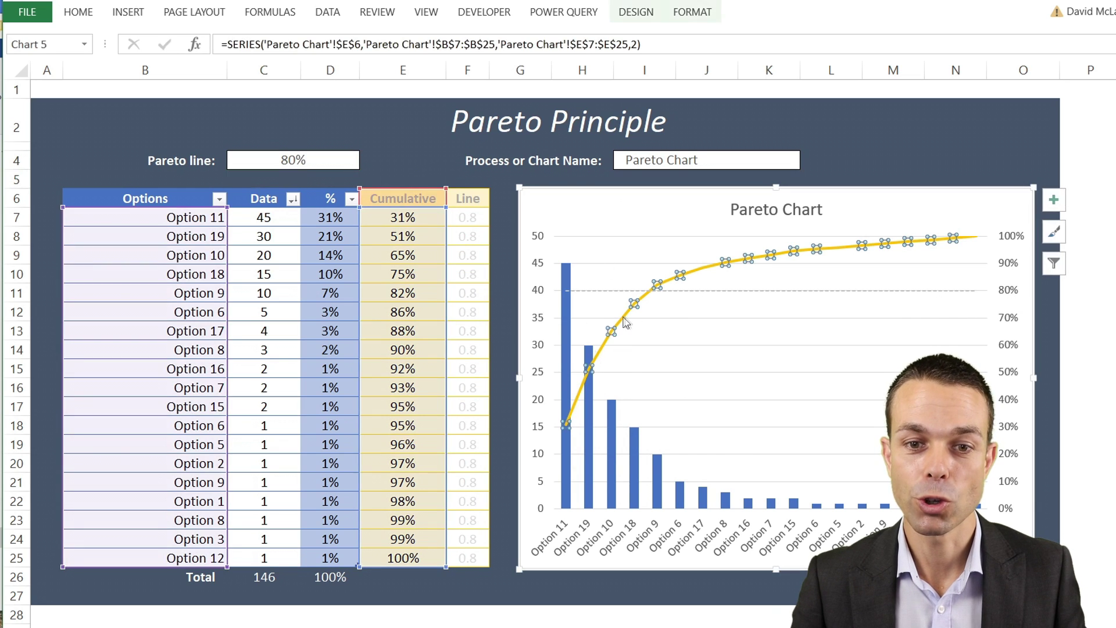
click(565, 279)
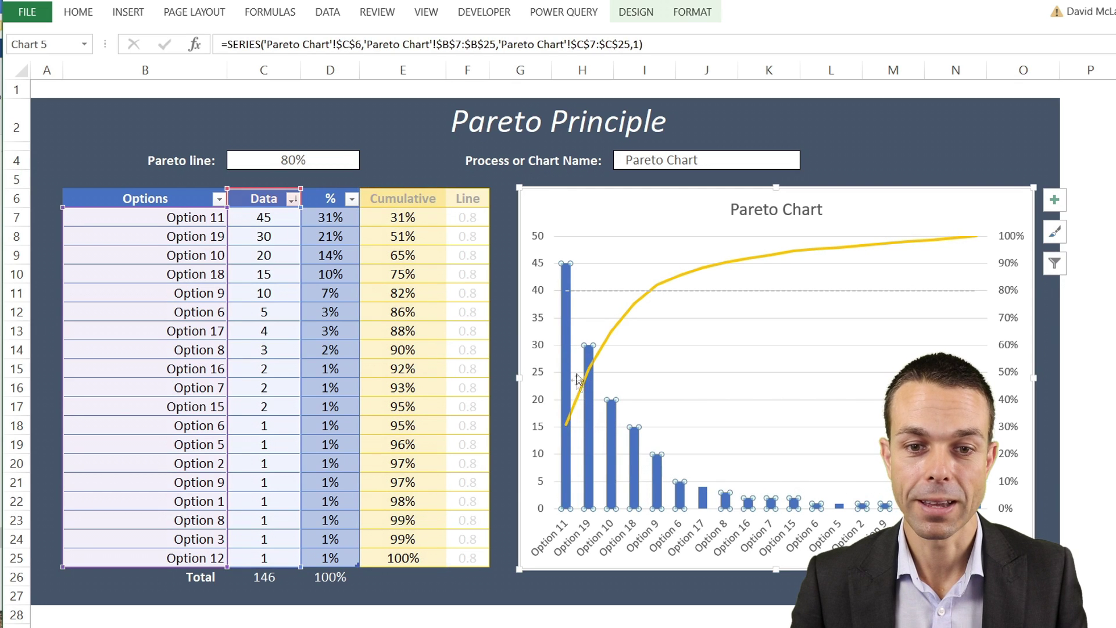
click(650, 292)
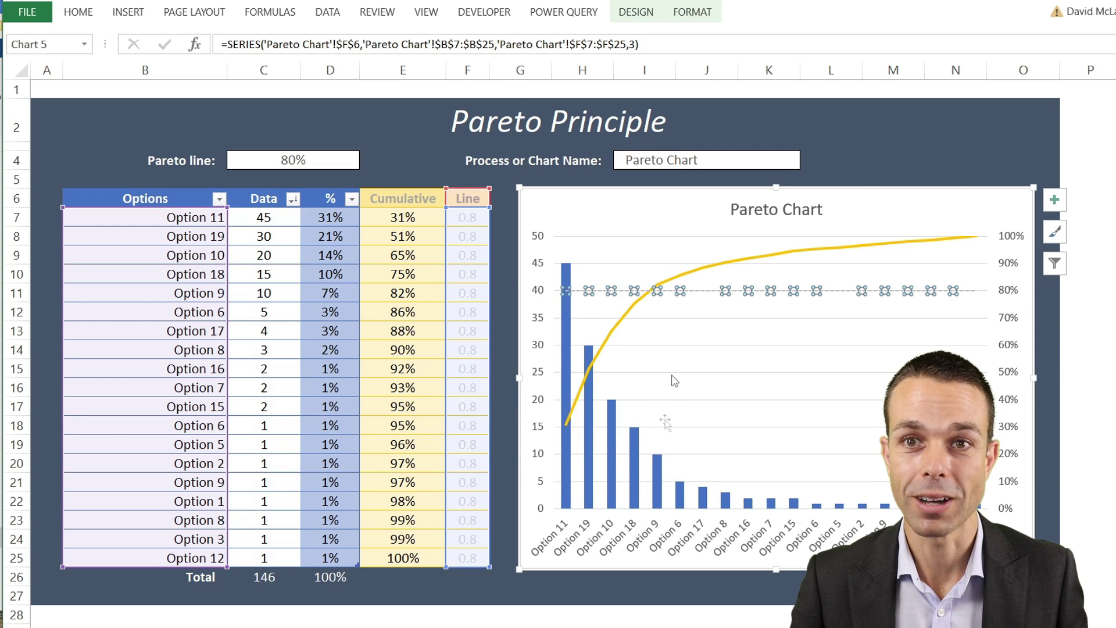
click(620, 221)
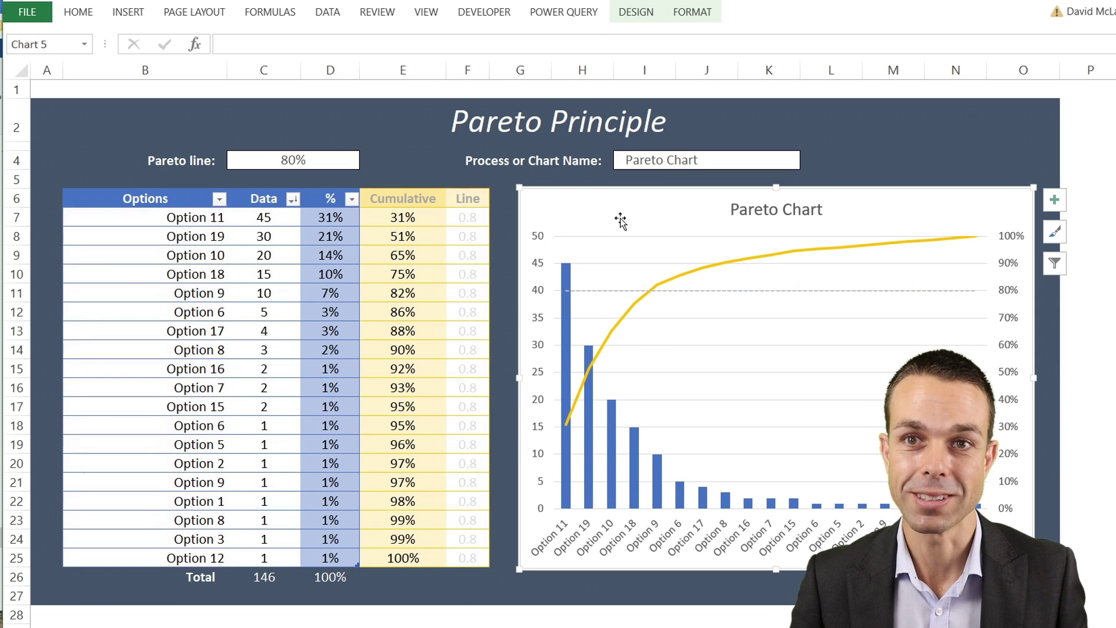
mouse_move(650, 294)
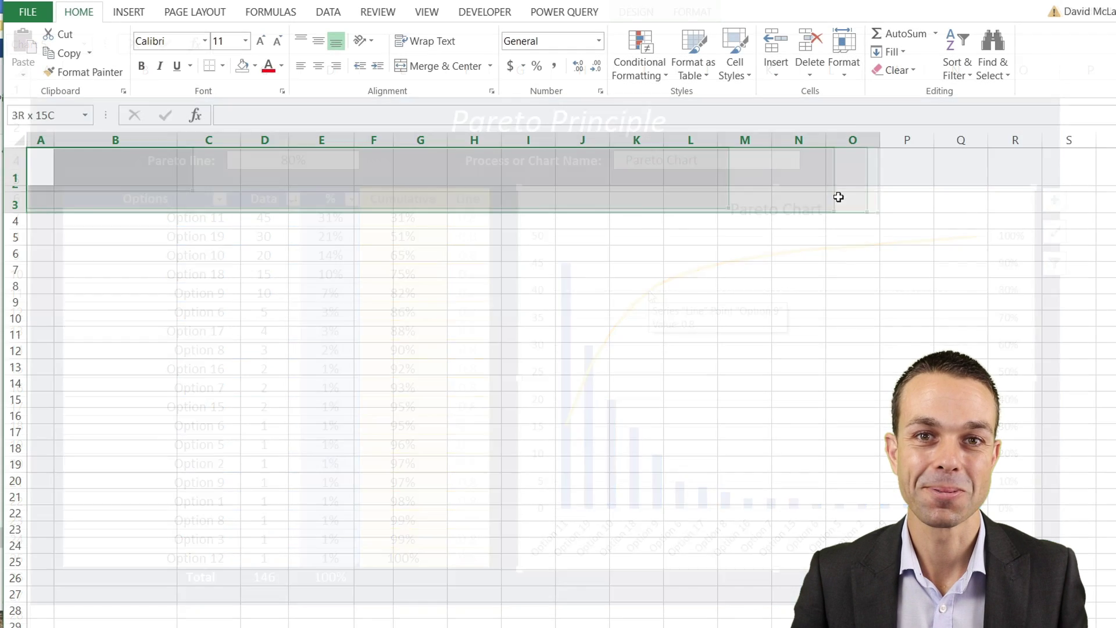
Step: Fill the header range A1:O5 with the dark blue-grey theme colour
drag(838, 194, 854, 238)
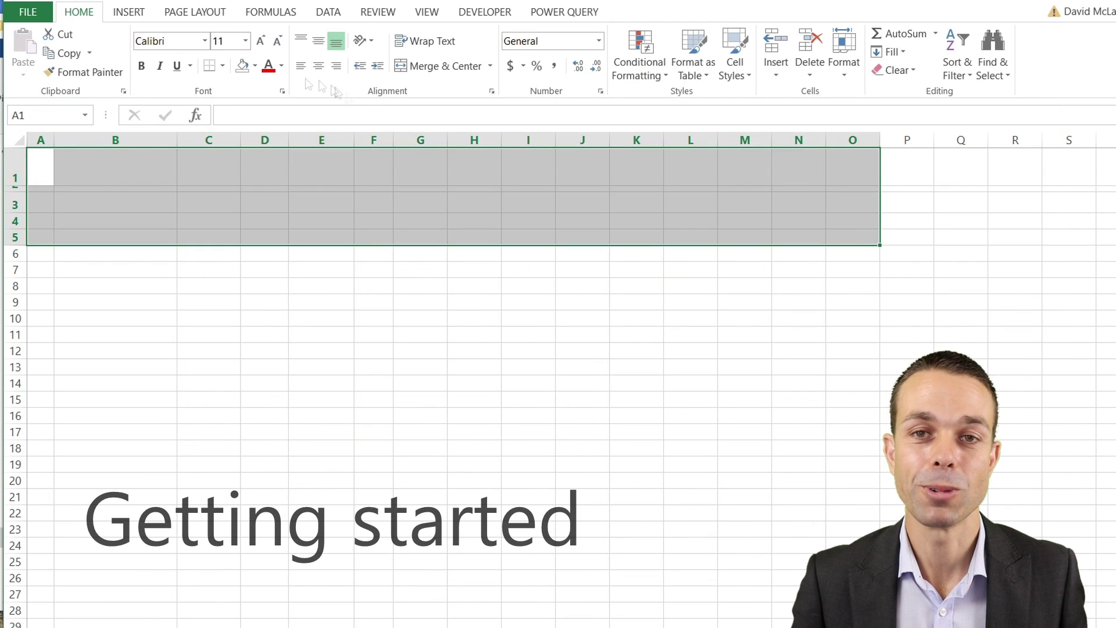
click(255, 65)
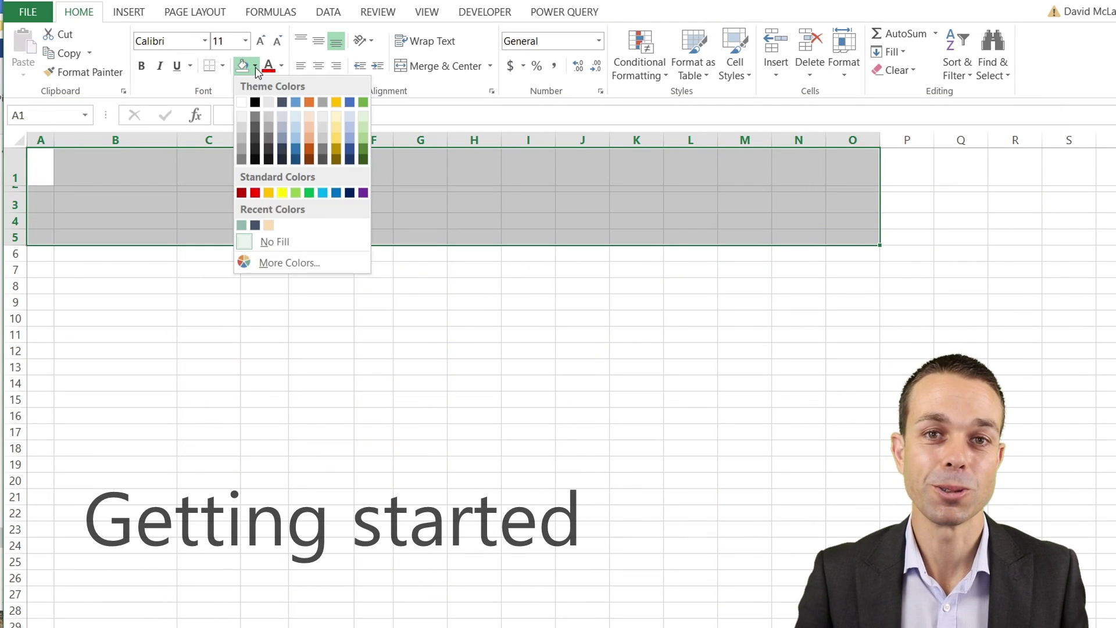
click(286, 100)
click(237, 200)
click(283, 199)
drag(210, 202, 251, 210)
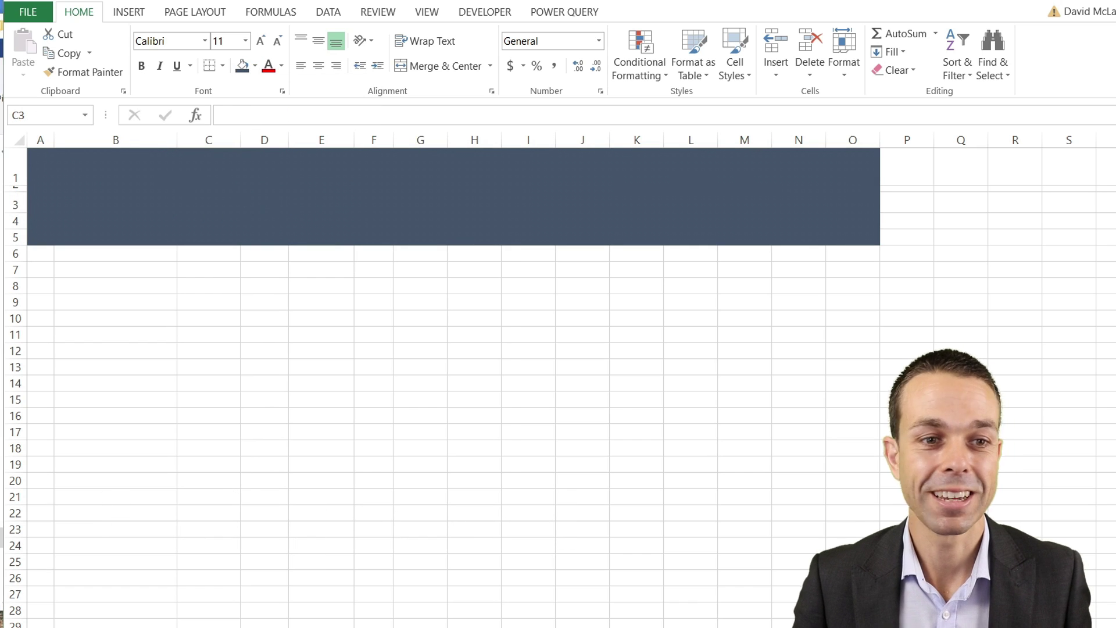
Step: Merge and centre A1:O1 and enter the title "Pareto Principle"
drag(41, 169, 853, 169)
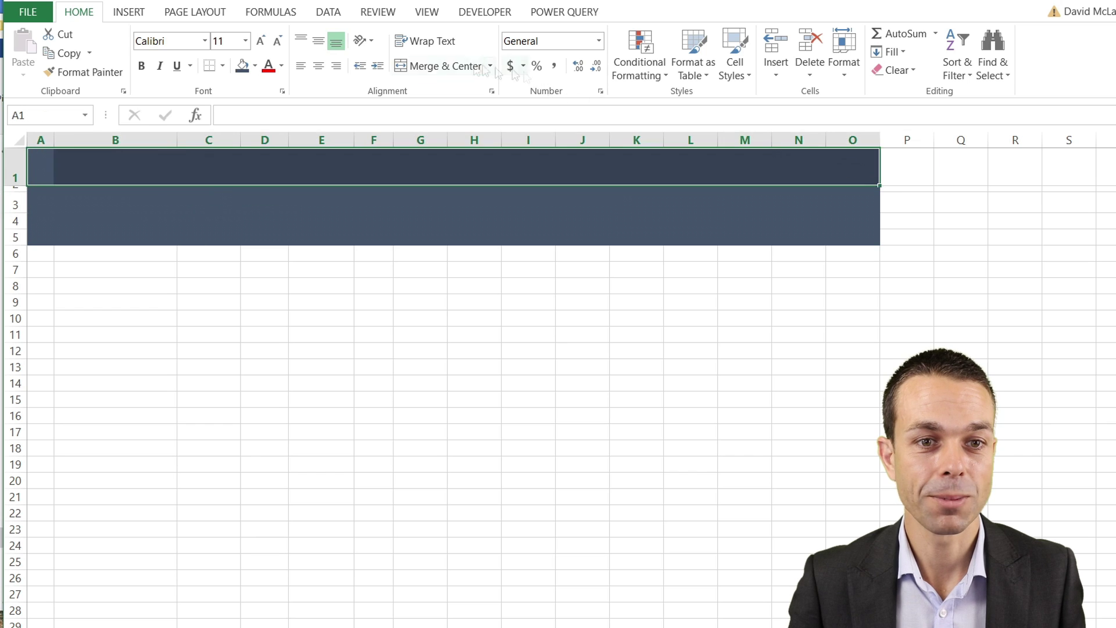
click(446, 65)
click(255, 66)
click(393, 171)
text(Pareto Principles)
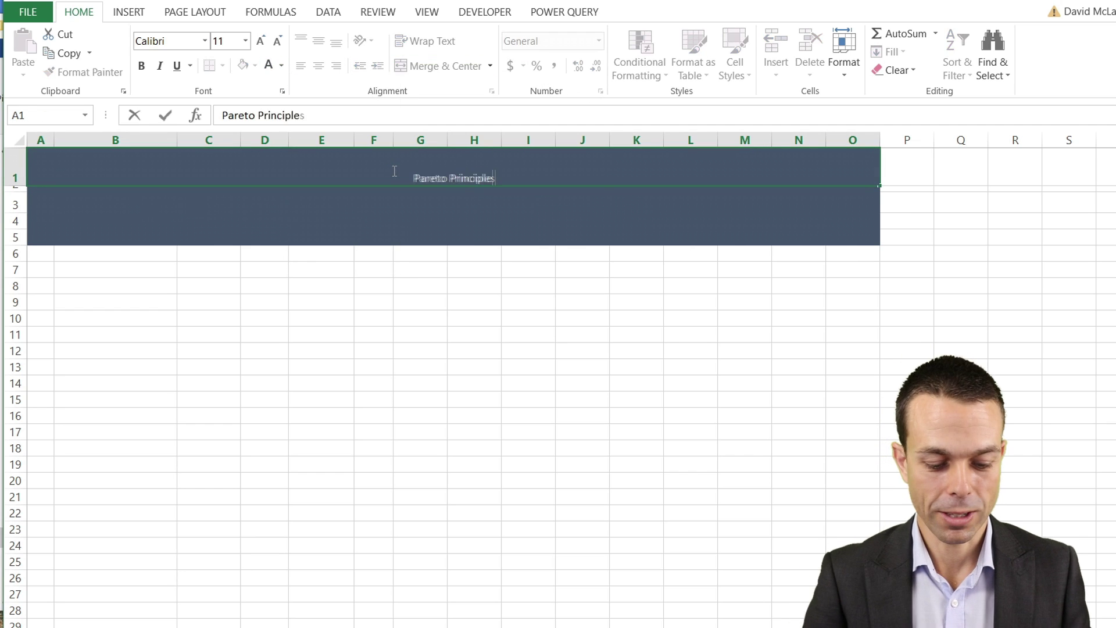
key(Return)
Step: Enlarge the "Pareto Principle" title to font size 22 and make it italic
click(461, 170)
click(260, 41)
click(260, 40)
click(261, 40)
click(261, 41)
click(261, 40)
click(261, 41)
key(ctrl+i)
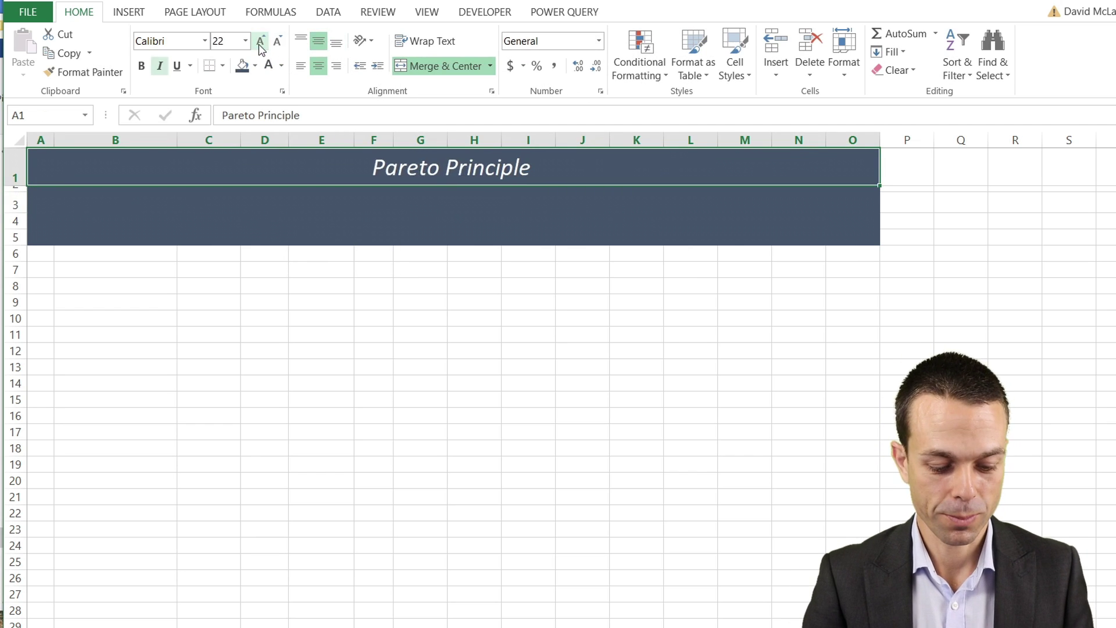
Step: Merge C3:D3 into one input cell with a white fill and an outside border
click(212, 210)
drag(265, 202, 268, 203)
click(446, 66)
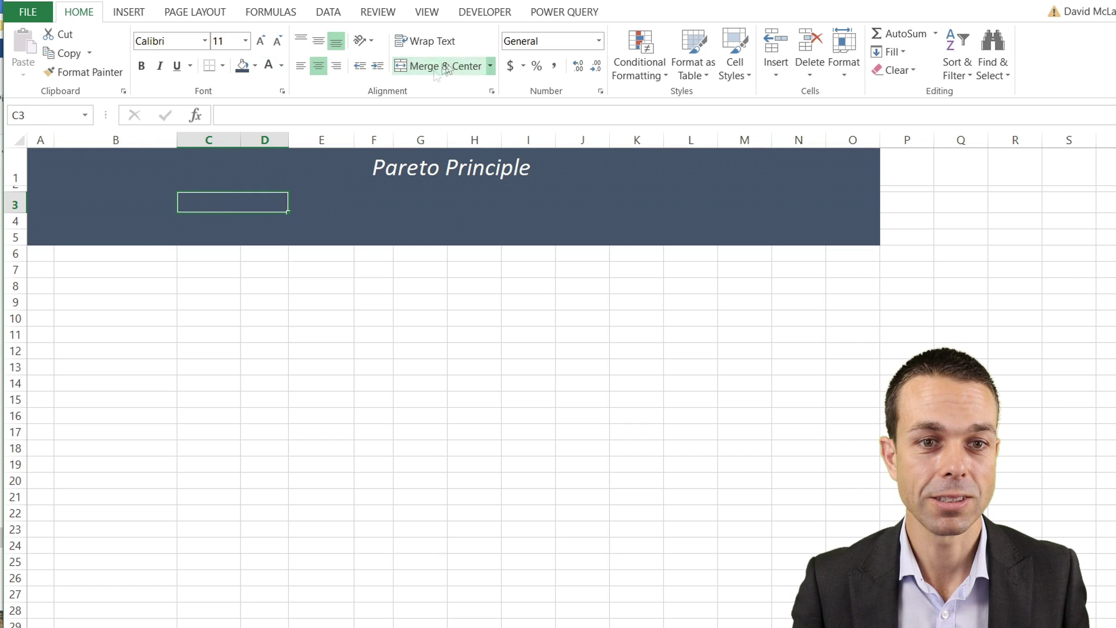
click(256, 66)
click(245, 90)
click(223, 66)
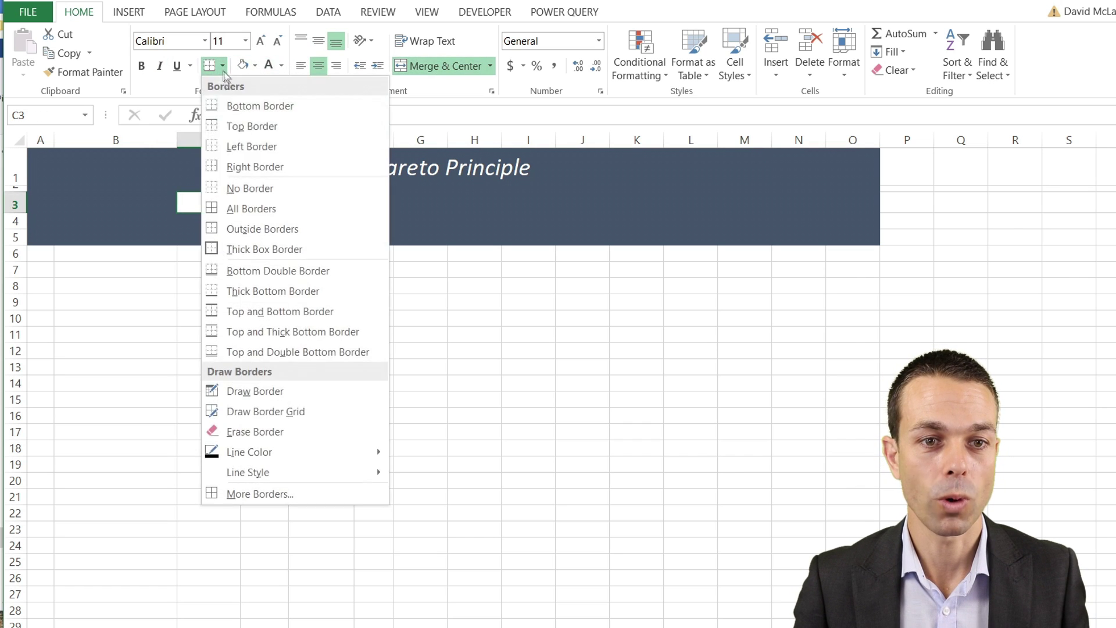
click(261, 177)
Step: Enter the label "Pareto Line:" in B3 in white text, right-aligned with an indent and vertically centred
click(149, 198)
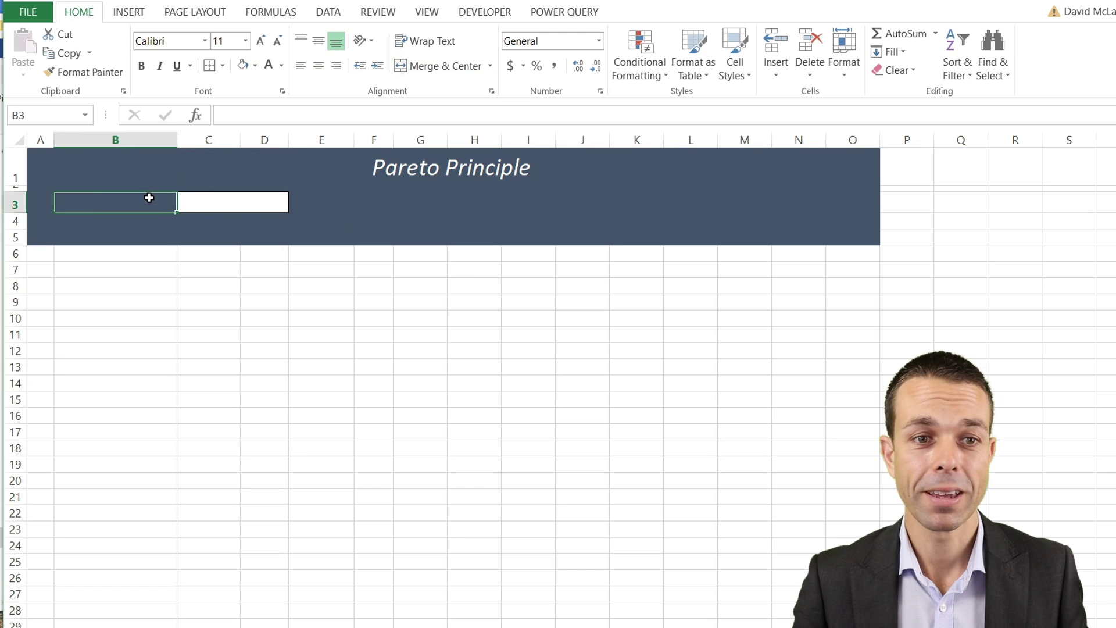
text(Pareto Line:)
key(ctrl+Return)
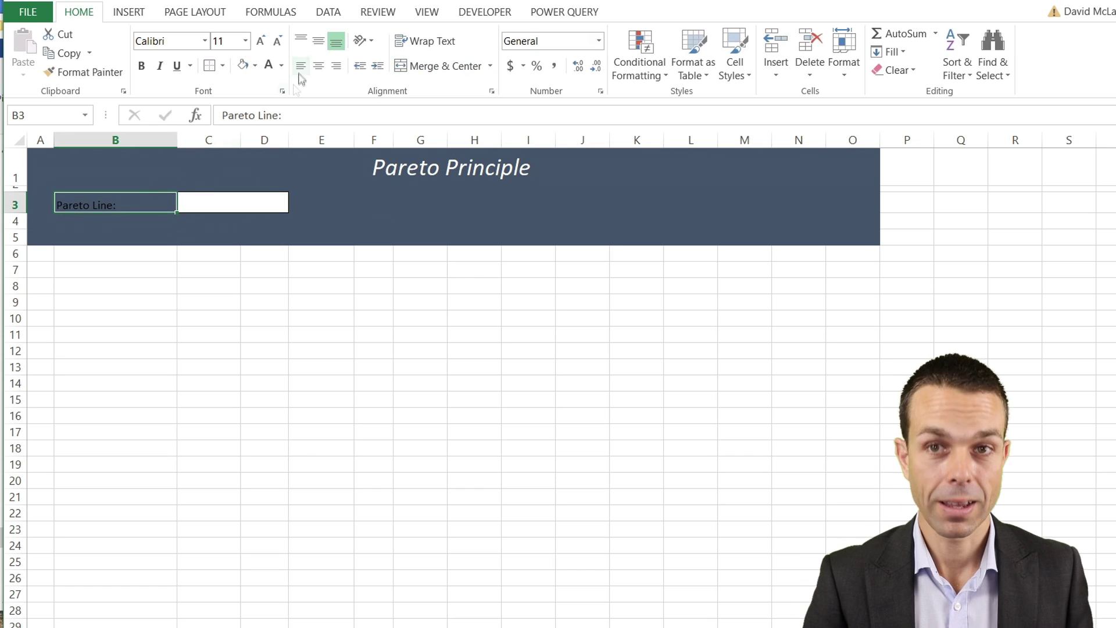
click(318, 41)
click(336, 66)
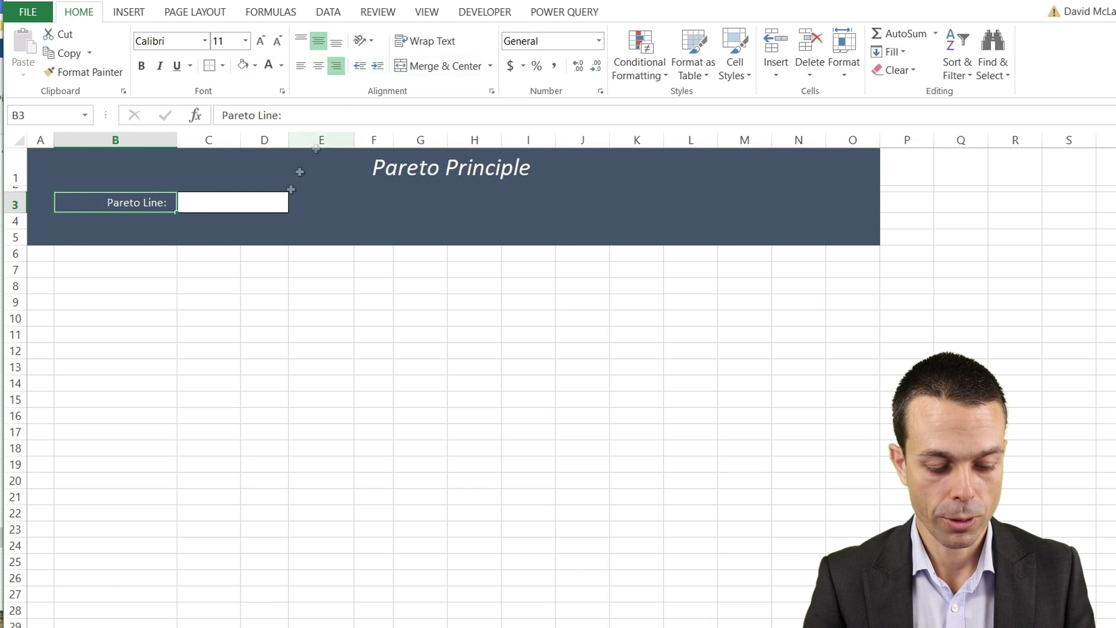
Step: Merge I3:K3 into one input cell and fill it white
click(463, 201)
drag(526, 204, 643, 201)
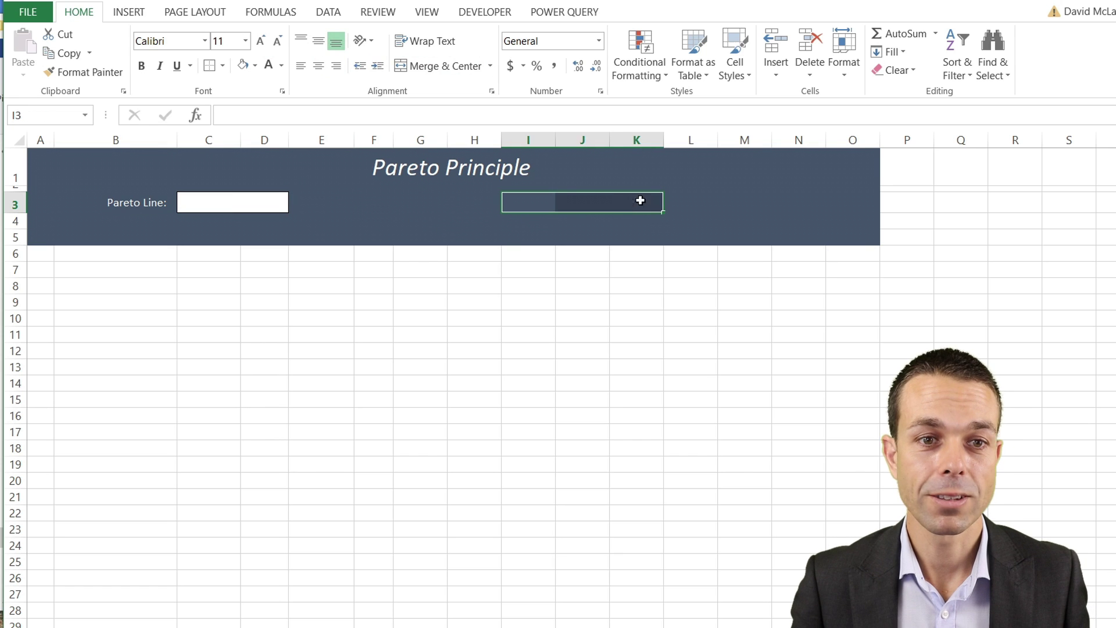
click(243, 66)
Step: Enter the label "Process or Chart Name" in H3
click(467, 219)
click(469, 207)
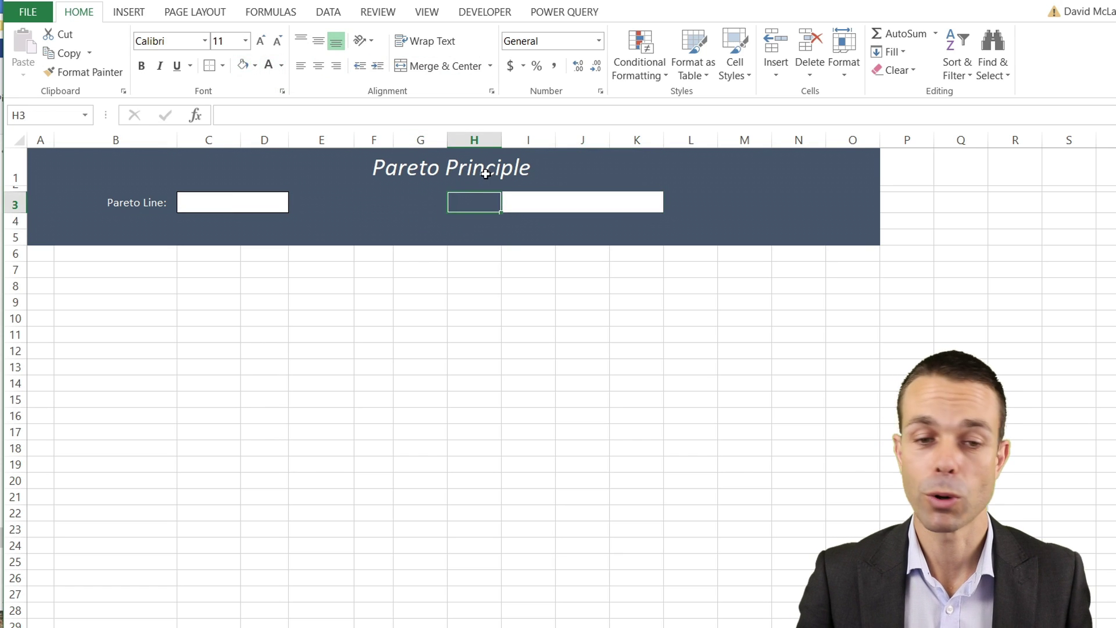
text(Process or Chart Name)
key(Return)
click(486, 173)
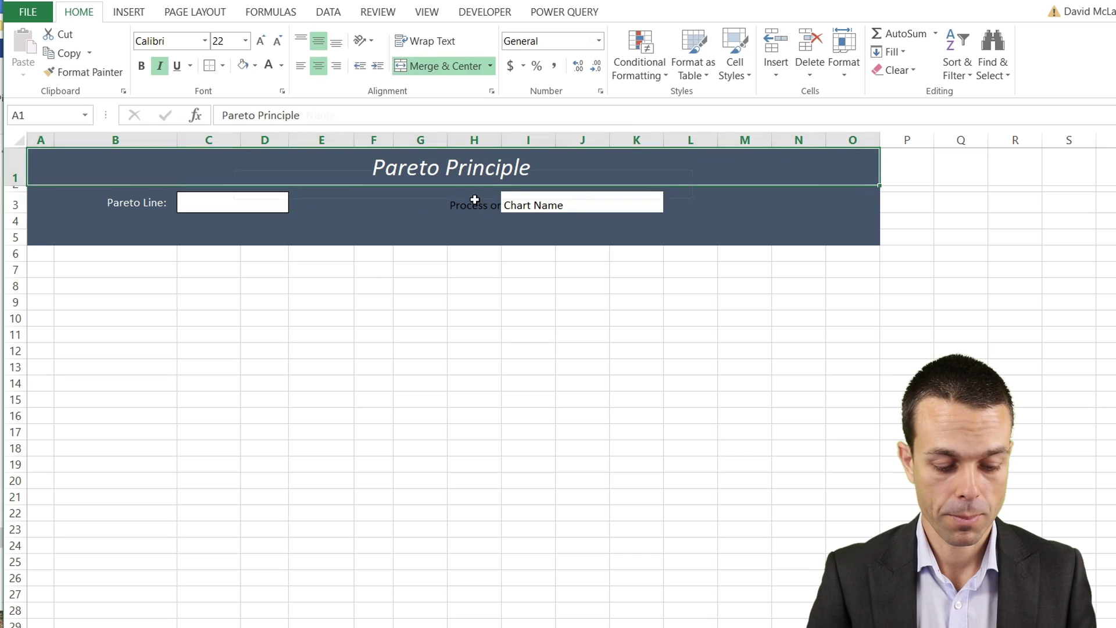
Step: Format the H3 label as white text, right-aligned with an indent and vertically centred
click(473, 205)
click(336, 65)
click(318, 41)
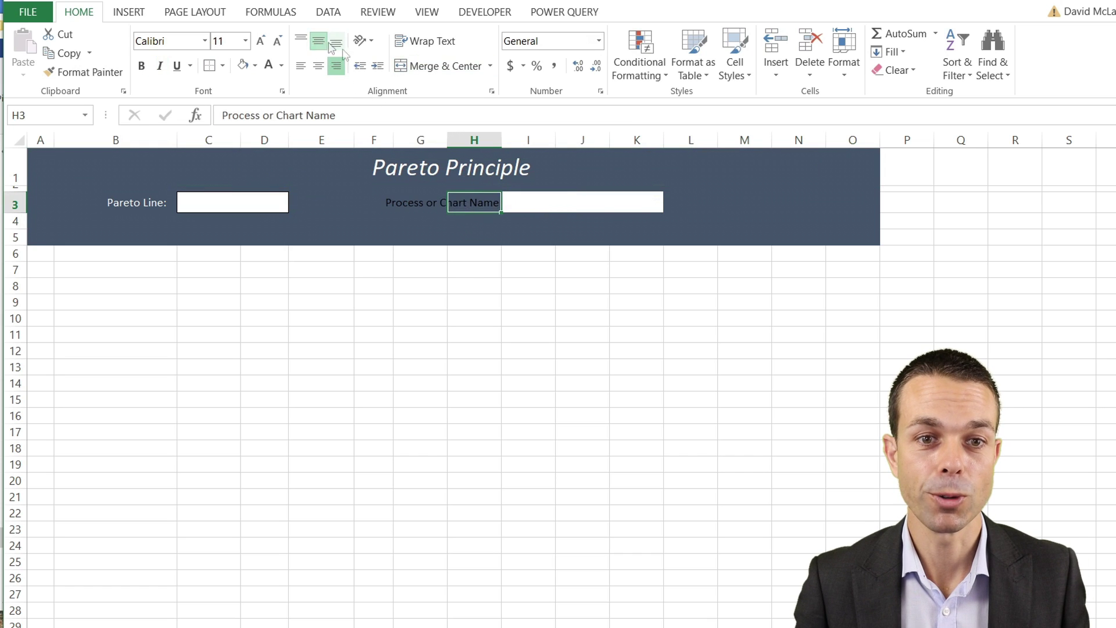
click(377, 65)
click(268, 65)
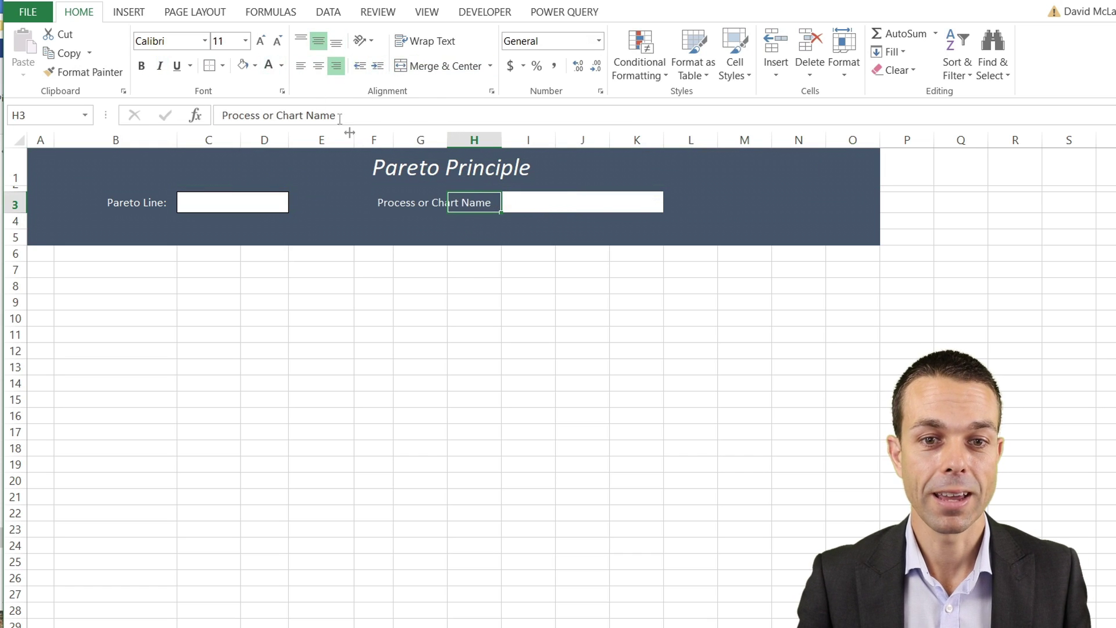
Step: Add a colon to the end of the "Process or Chart Name" label in H3
double_click(494, 205)
text(:)
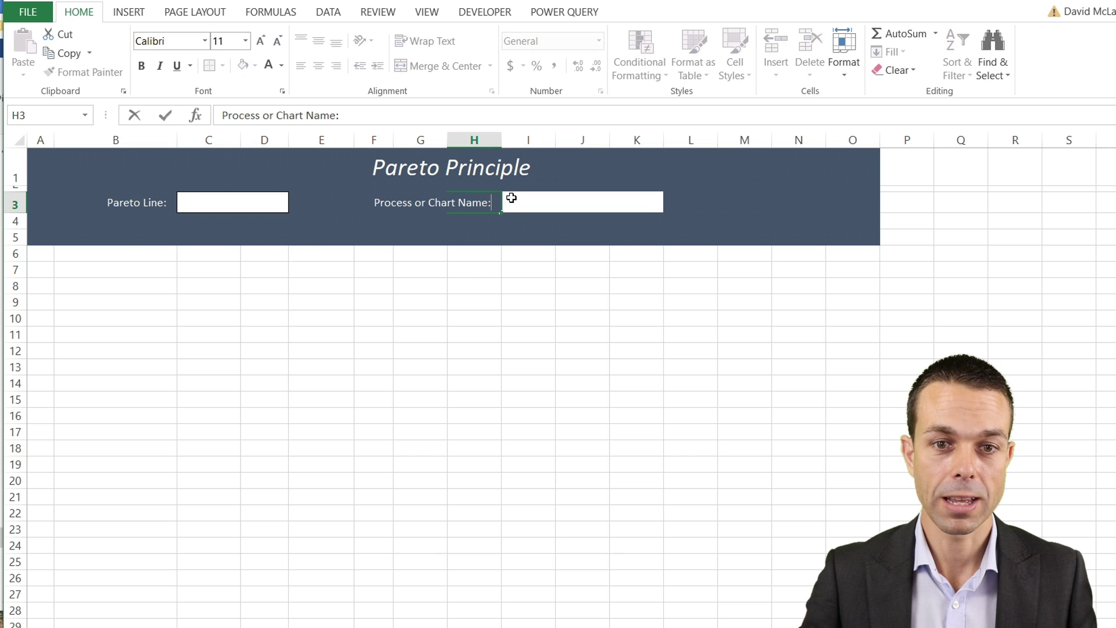
key(Return)
Step: Enter 70% in the Pareto Line cell C3 in dark text, centred horizontally and vertically at font size 12
click(511, 199)
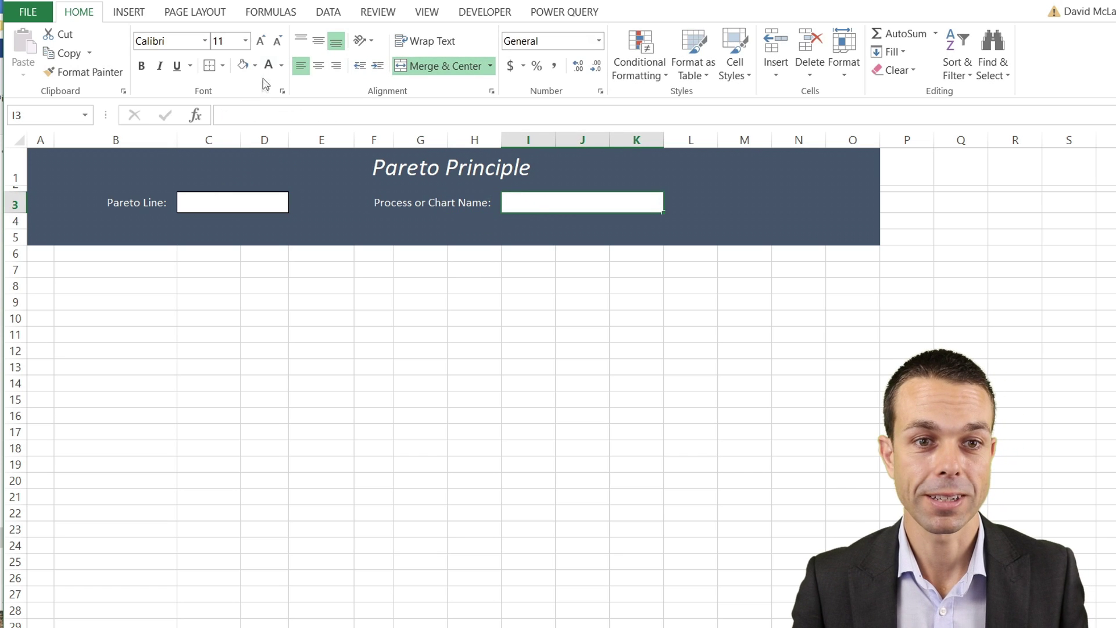
click(282, 66)
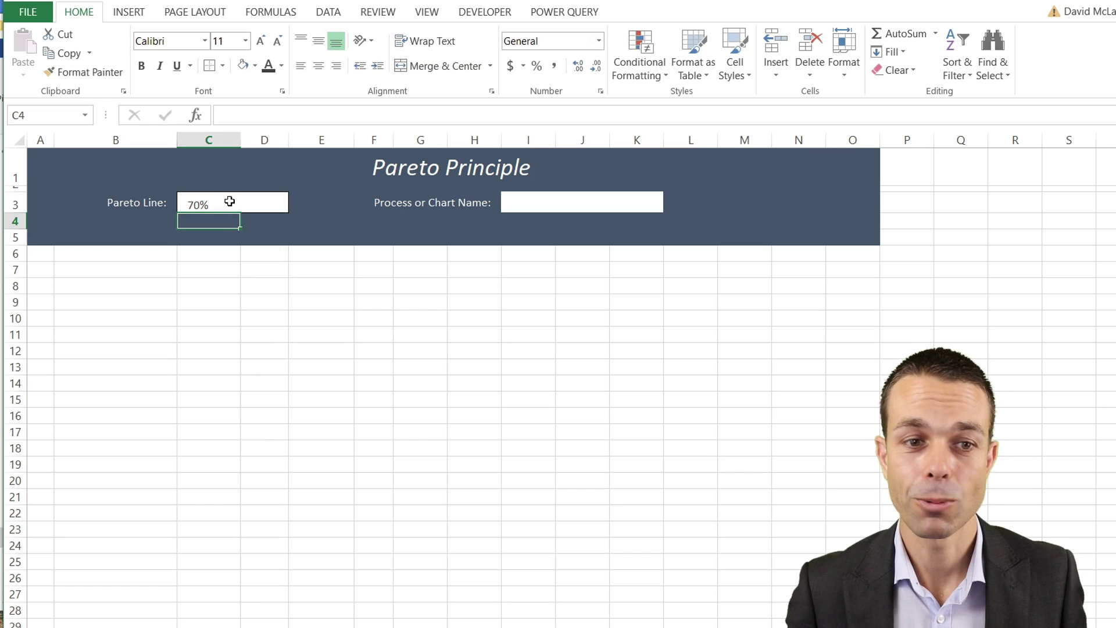
click(230, 201)
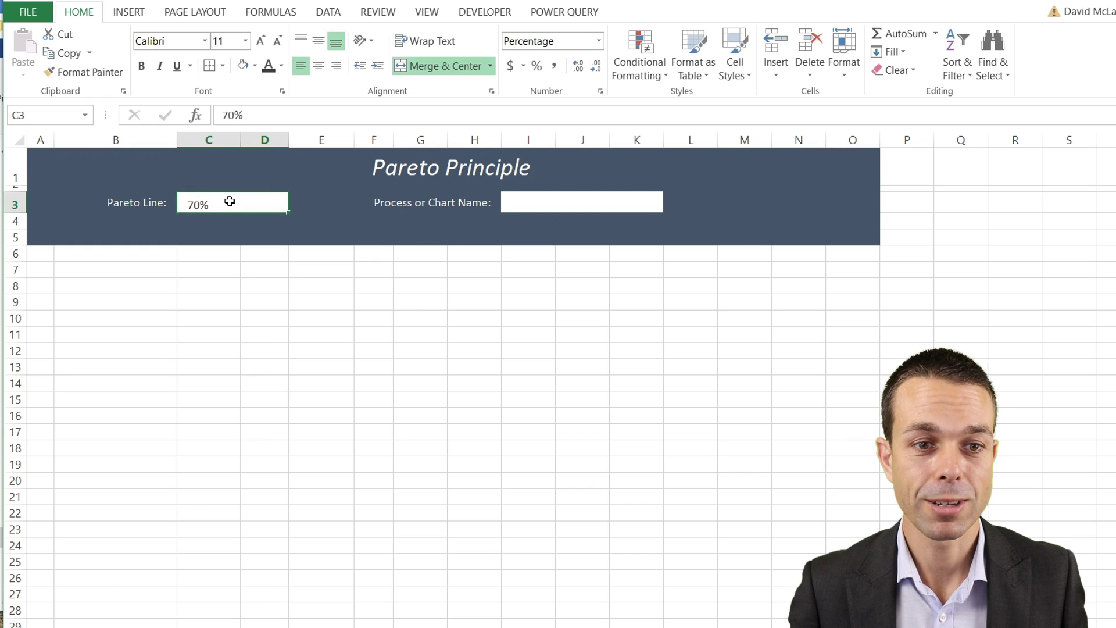
click(319, 41)
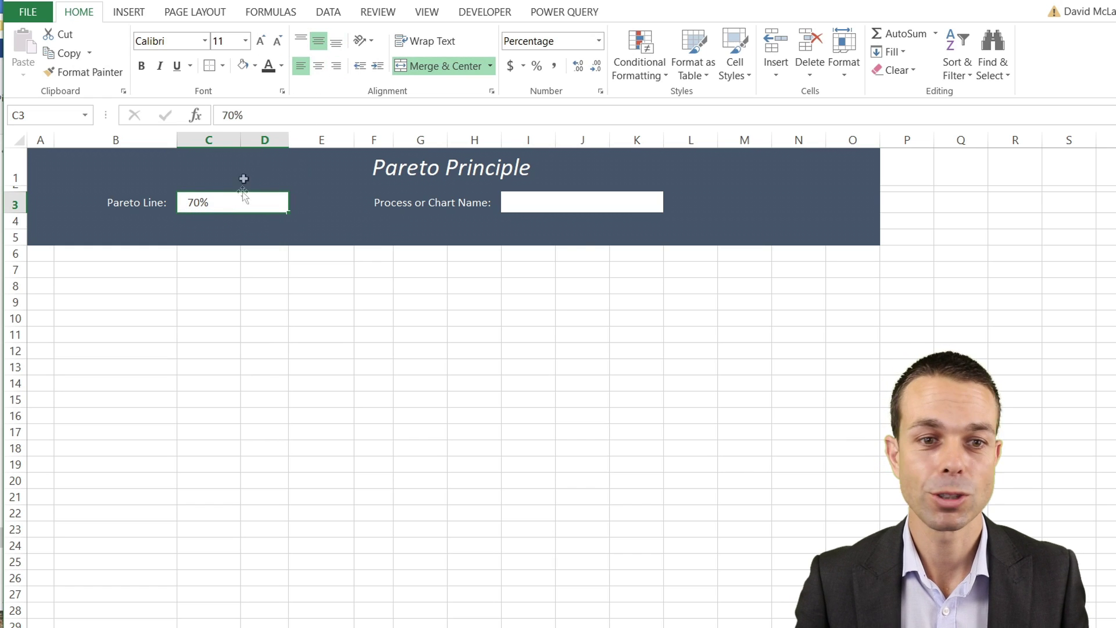
click(319, 66)
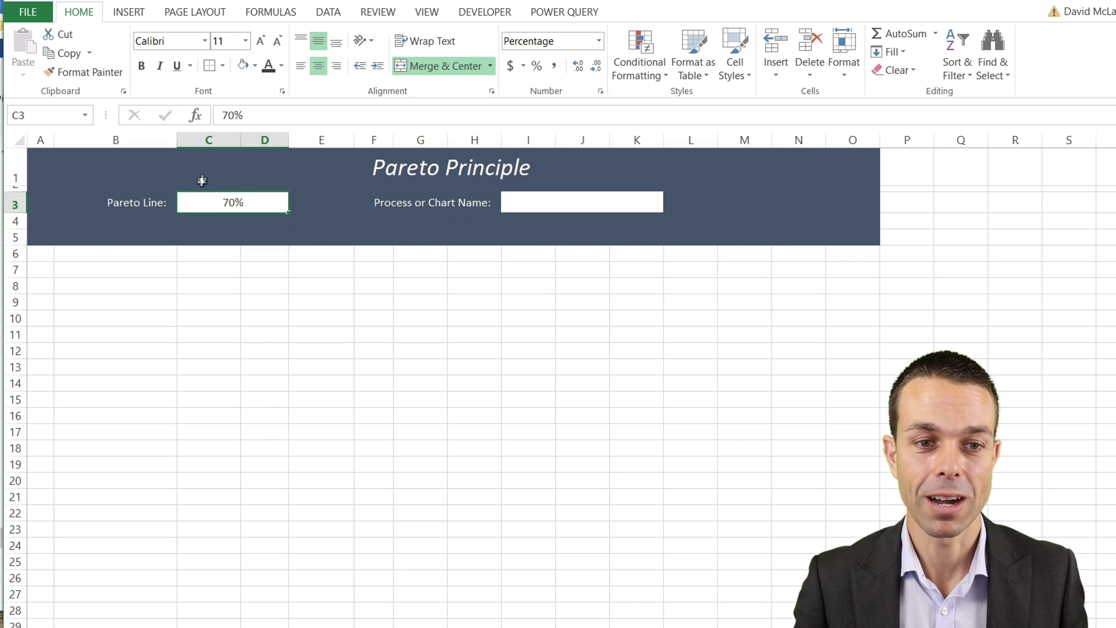
click(260, 41)
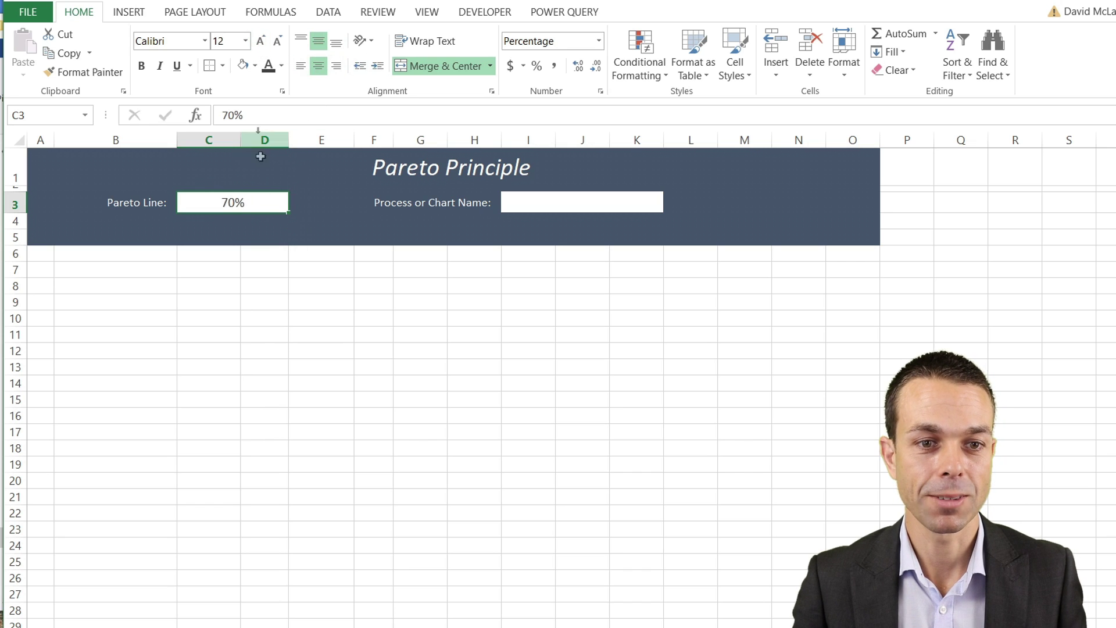
click(267, 252)
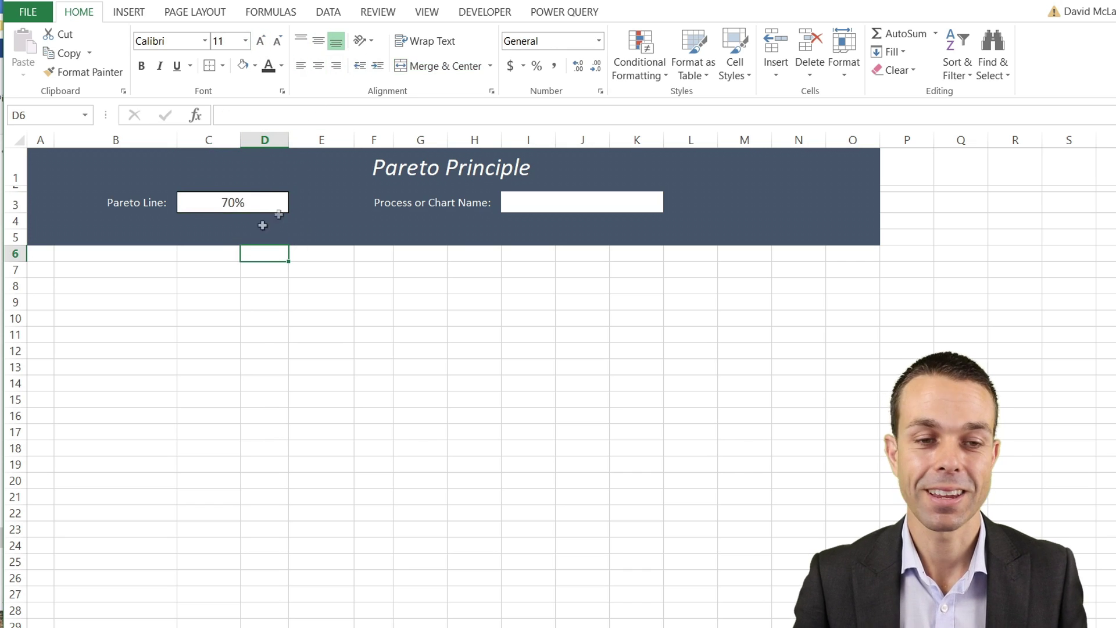
click(219, 236)
click(132, 232)
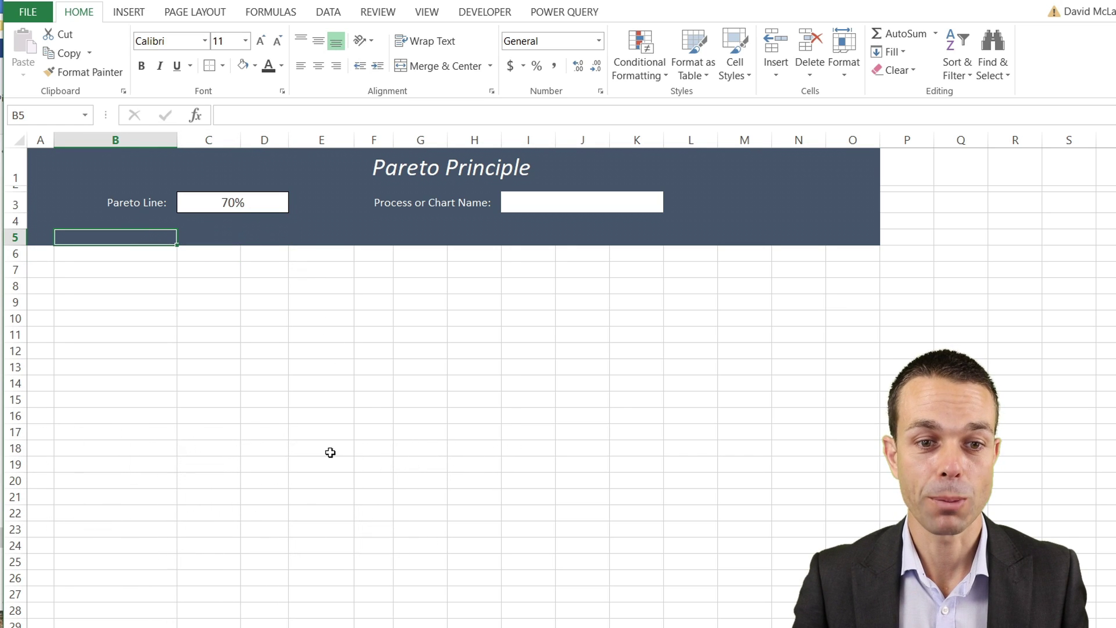
Step: Fill the header cells B5:F5 with the muted green from the recently used colours
drag(329, 451, 375, 476)
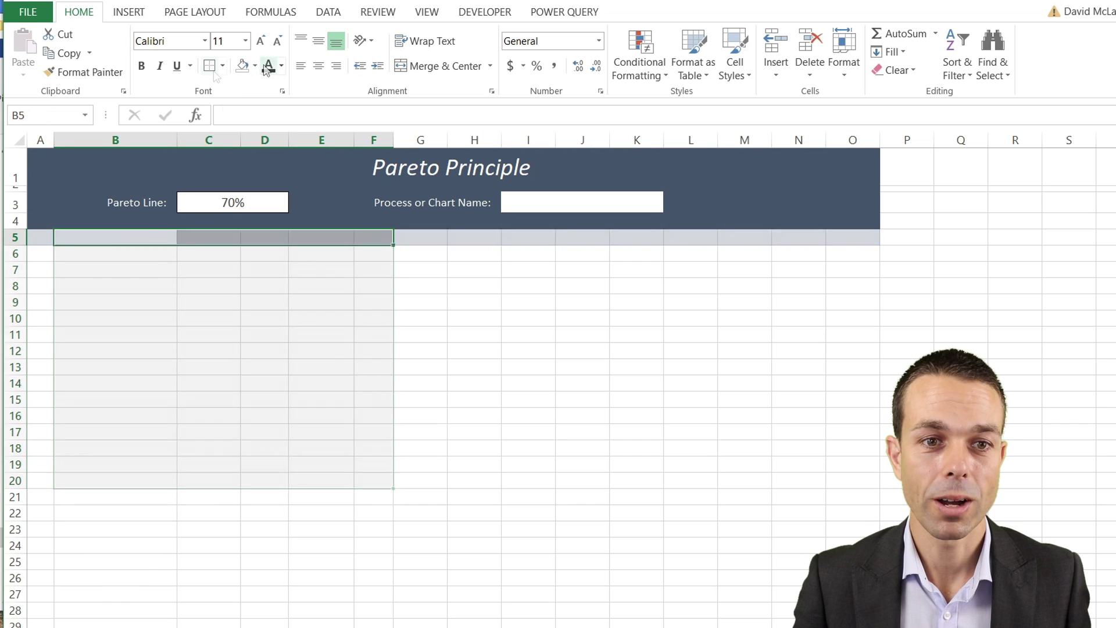
click(255, 65)
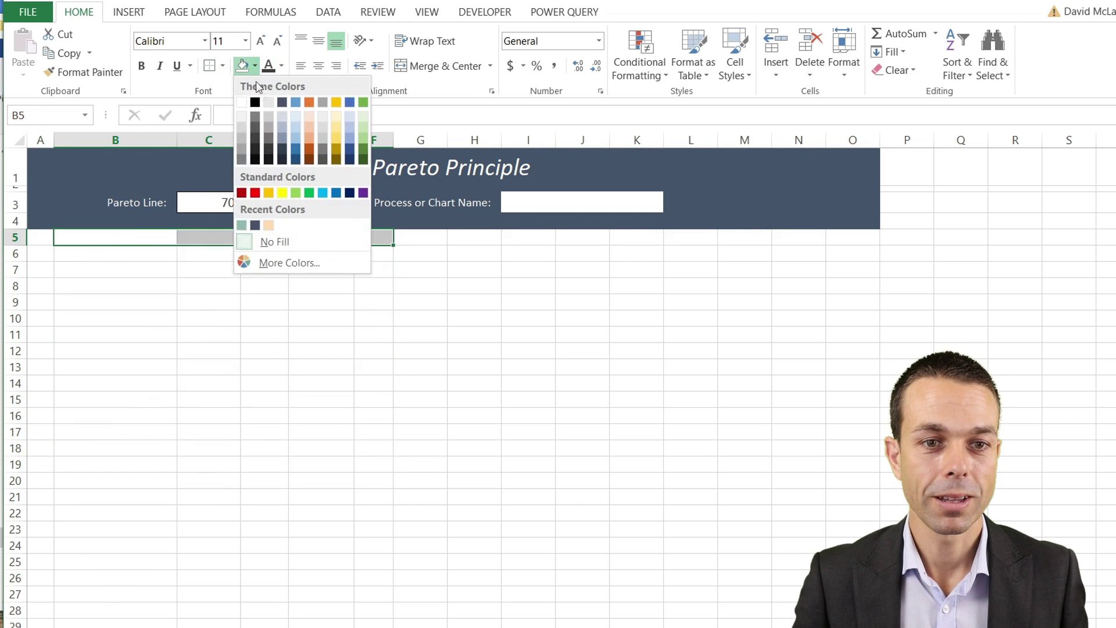
click(242, 225)
click(199, 252)
click(109, 242)
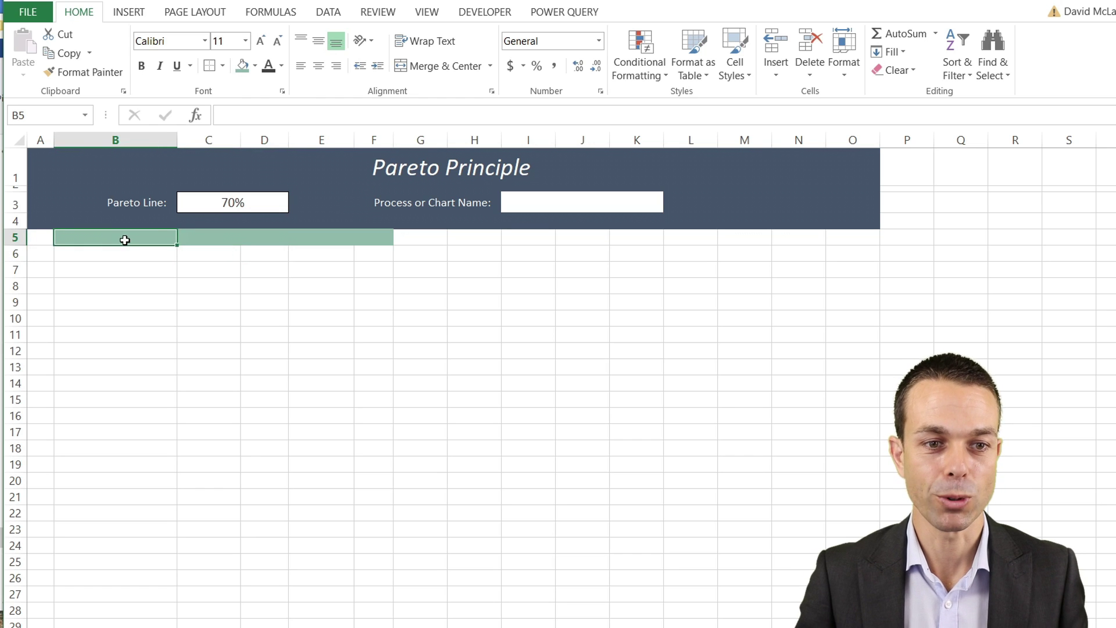
Step: Set the font colour of B5:F5 to white and make row 5 taller
drag(402, 242, 374, 240)
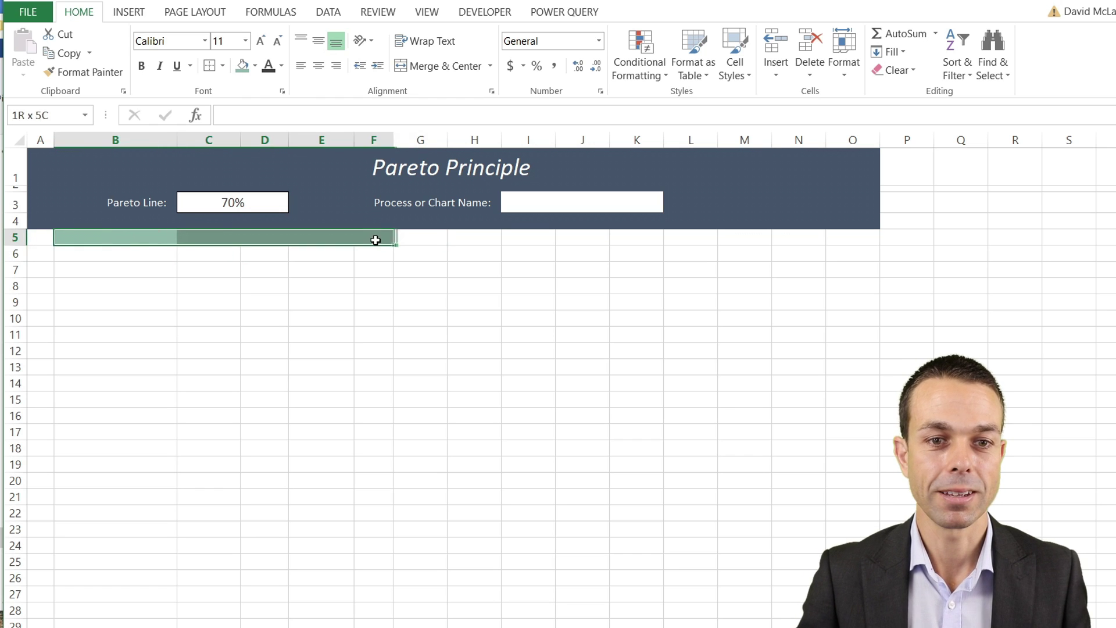
click(283, 67)
click(269, 113)
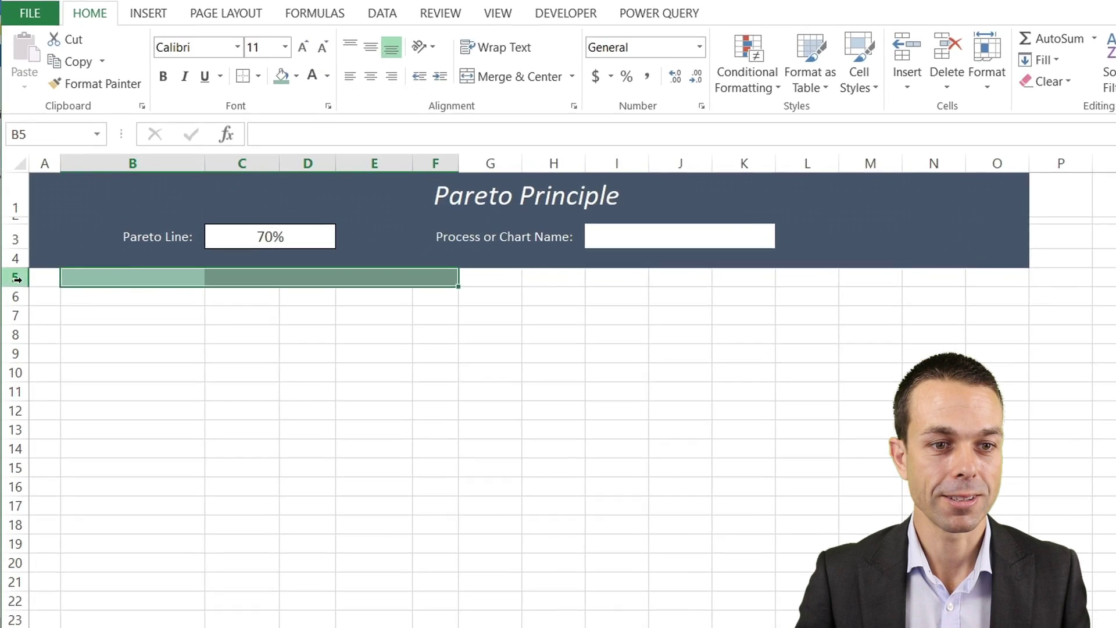
drag(14, 246, 14, 247)
drag(14, 326, 13, 332)
Step: Enter the column headers Options, Data, %, Cumulative and Line in cells B5 to F5
text(Options)
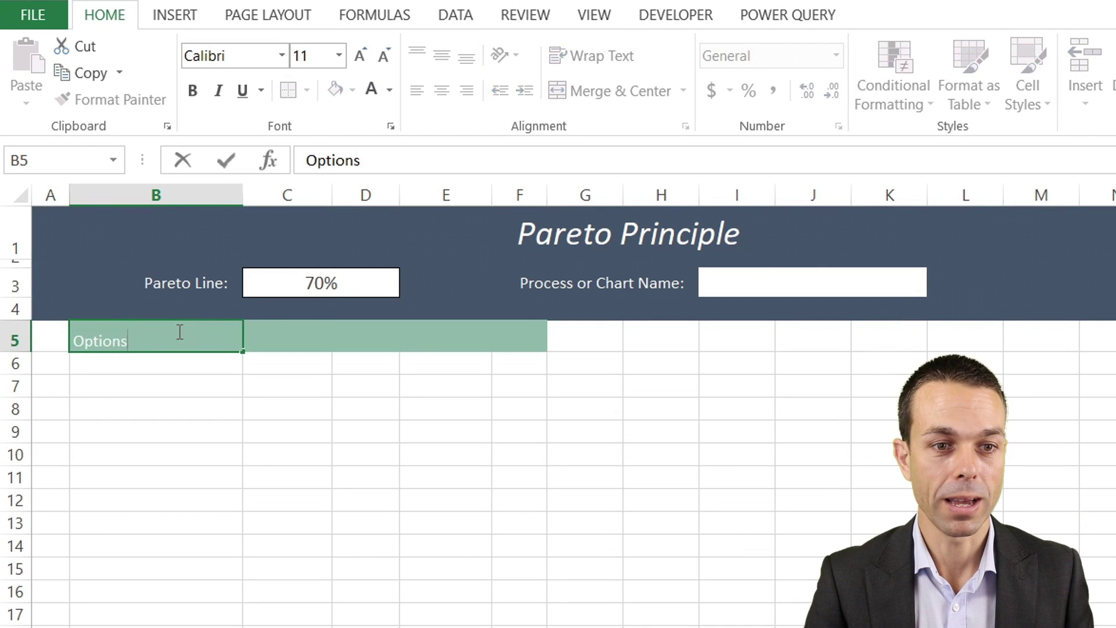
key(Tab)
text(Dat)
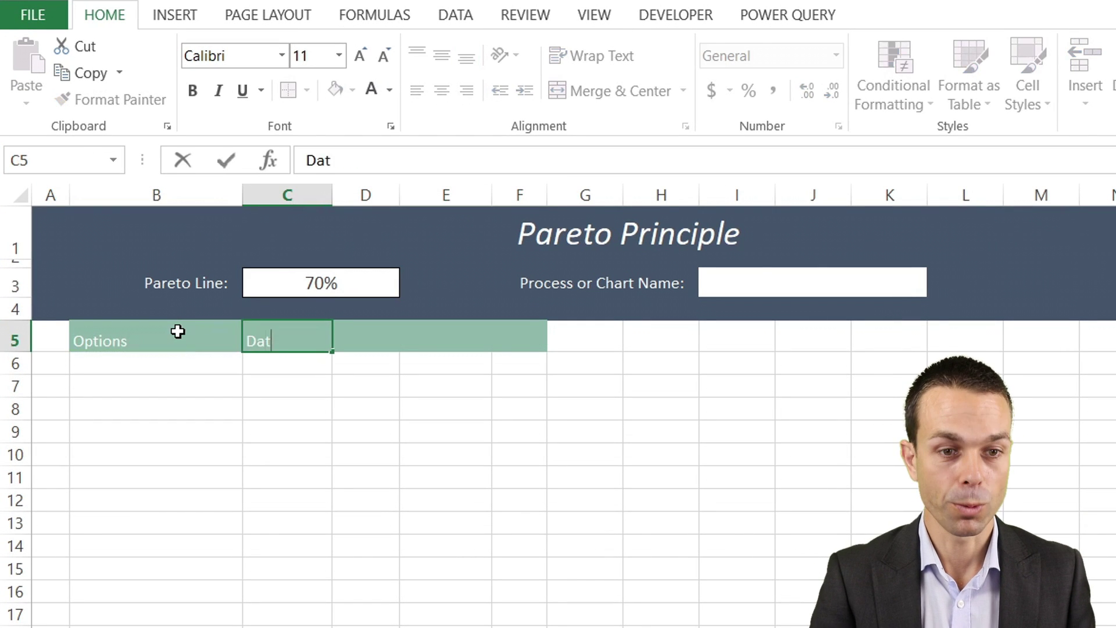
key(Tab)
text(%)
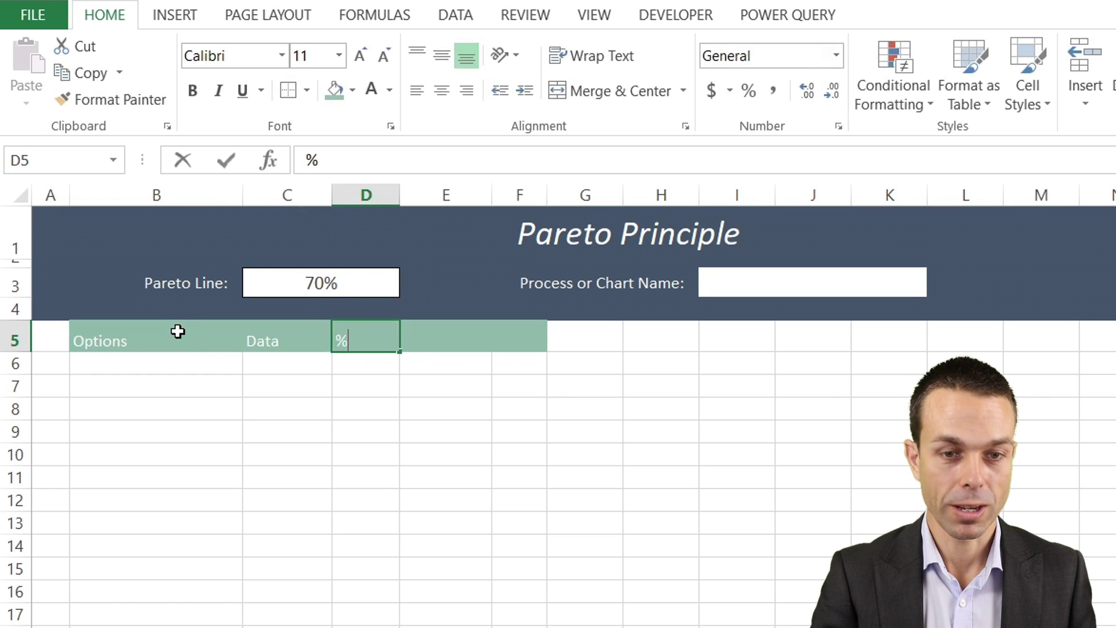
key(Tab)
text(Cum)
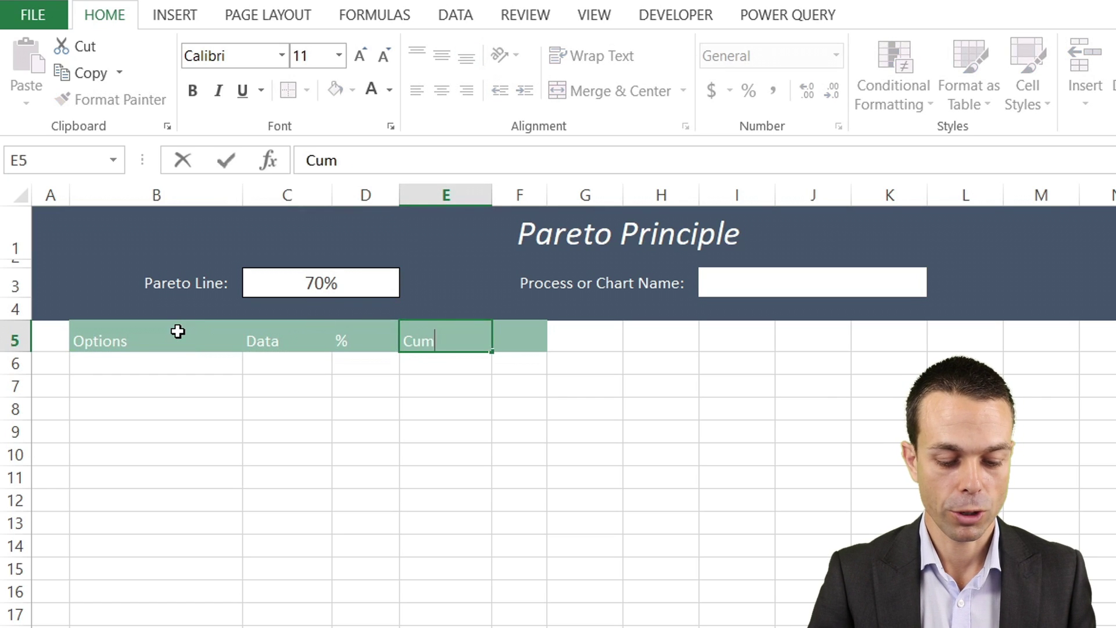
text(ulative)
key(Tab)
text(Line)
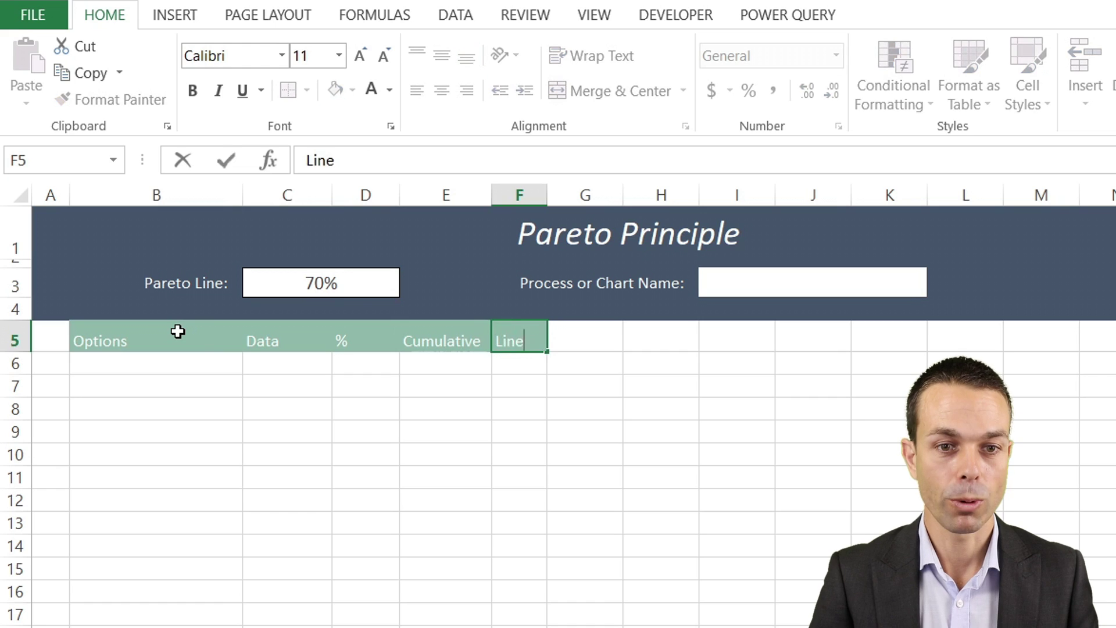
key(Return)
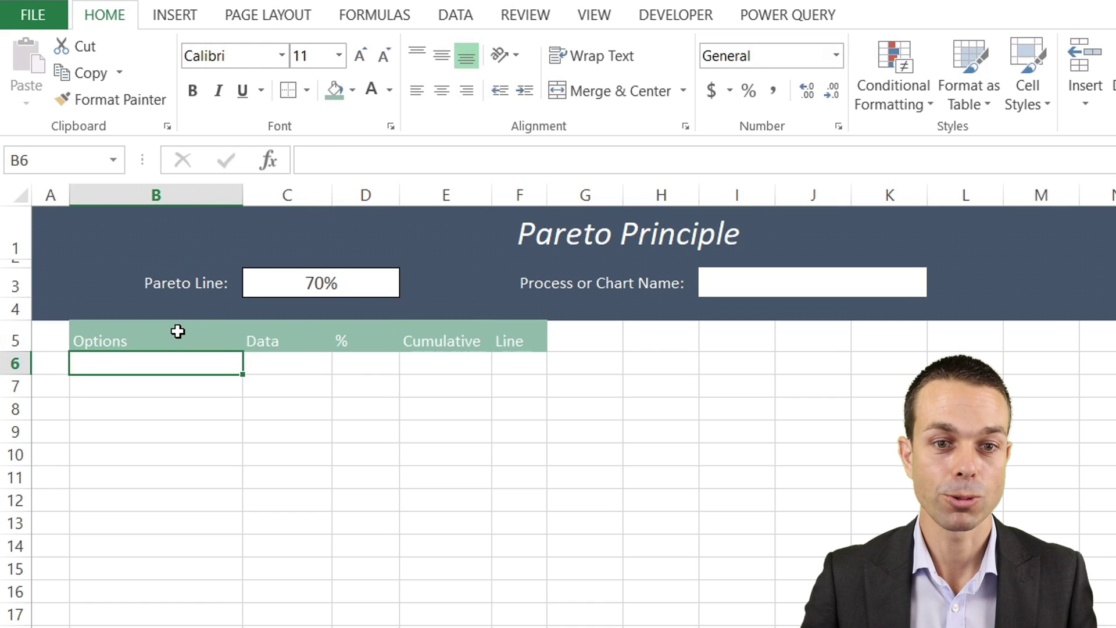
Step: Centre the headers in B5:F5 horizontally and vertically and make them bold
click(99, 326)
shift+click(494, 321)
click(441, 55)
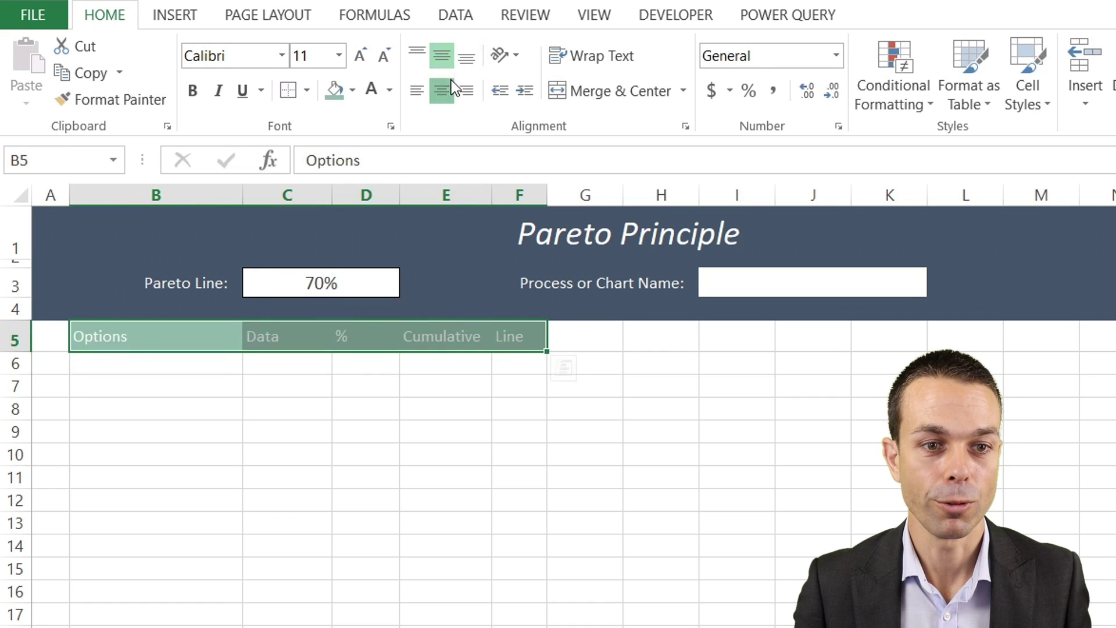
click(442, 90)
key(ctrl+b)
click(291, 410)
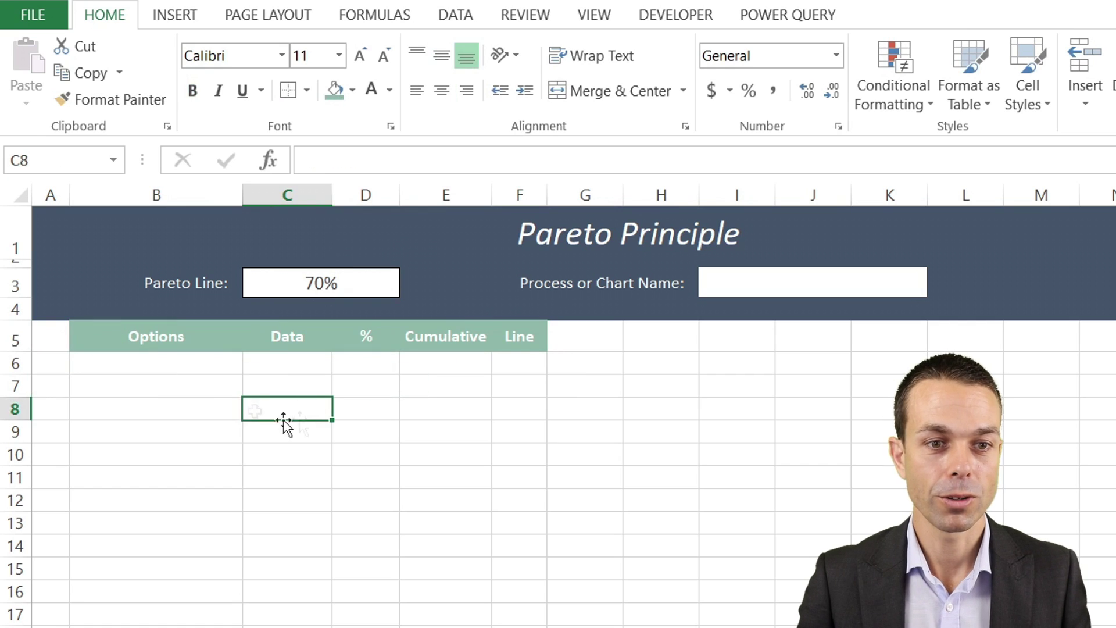
Step: Select B5:D24 and create a new table style named Table Style 1 without any element formatting
click(171, 380)
drag(122, 338, 367, 627)
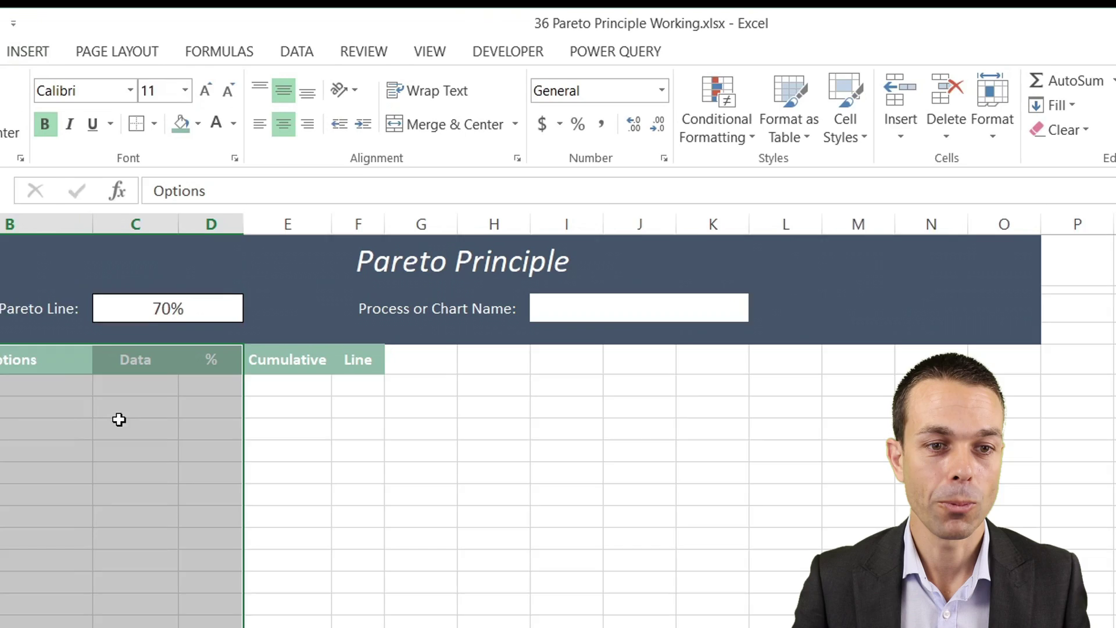
click(808, 131)
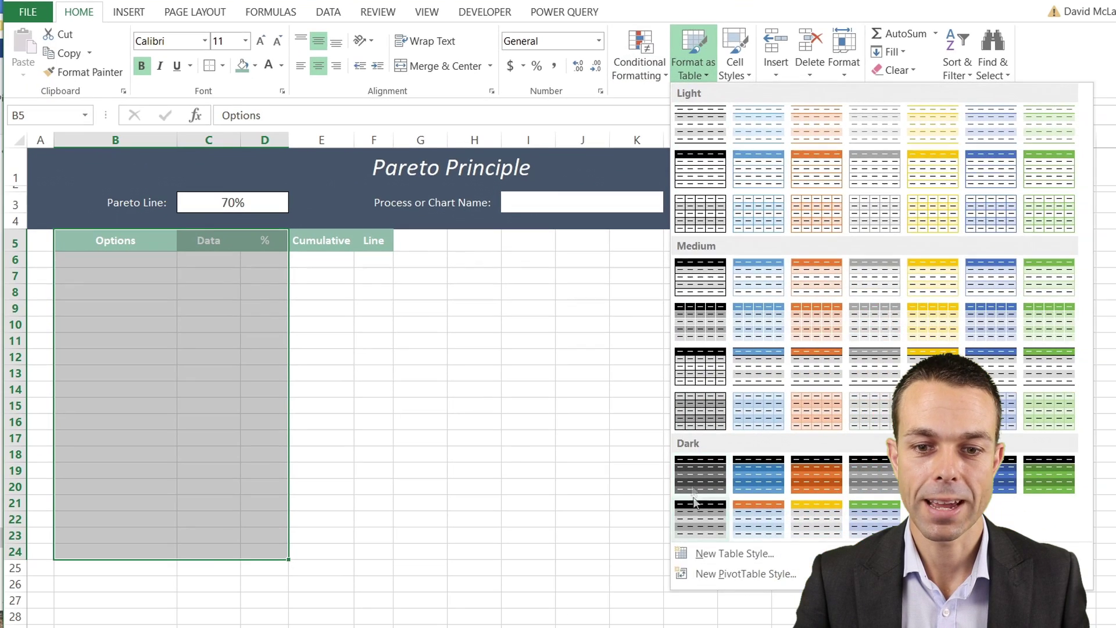
click(719, 555)
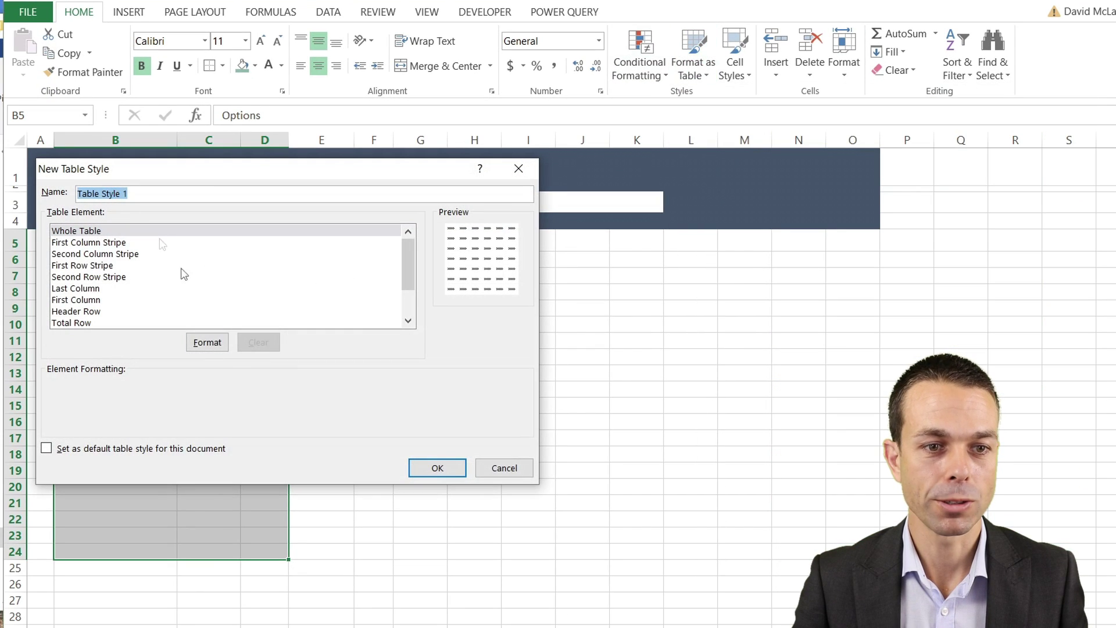
click(438, 468)
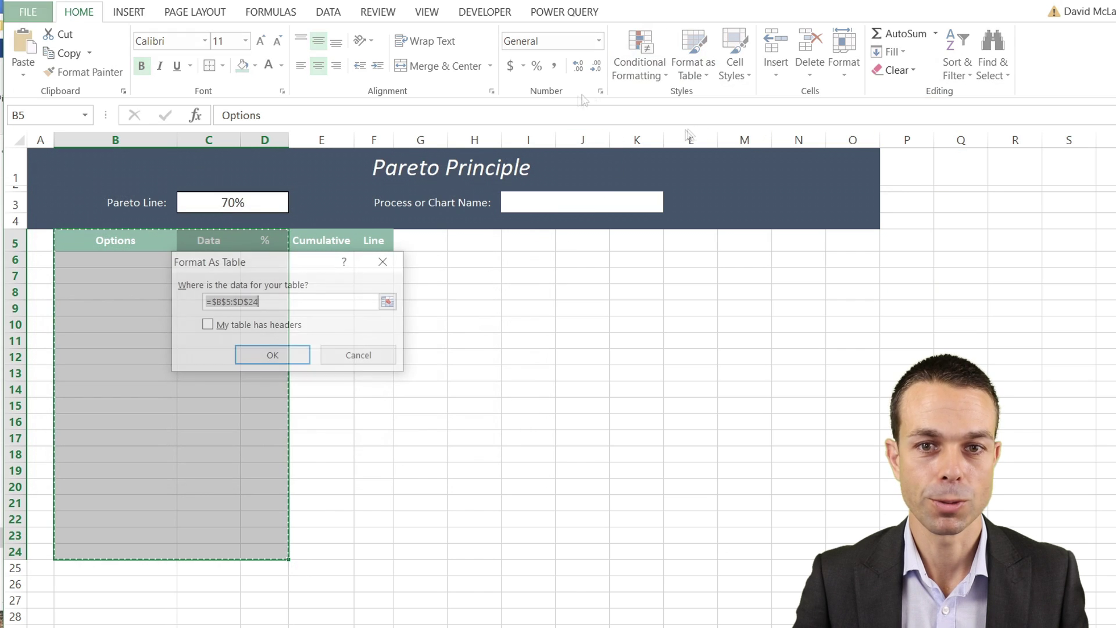
Step: Format B5:D24 as a table with headers, using the blank custom table style
click(208, 324)
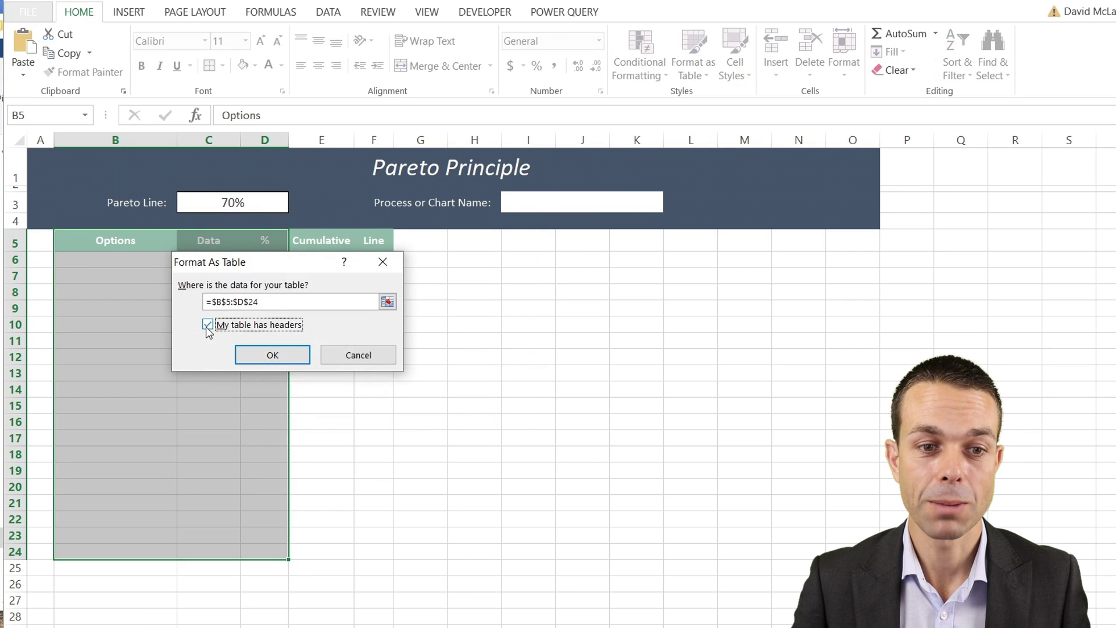
drag(283, 266, 298, 309)
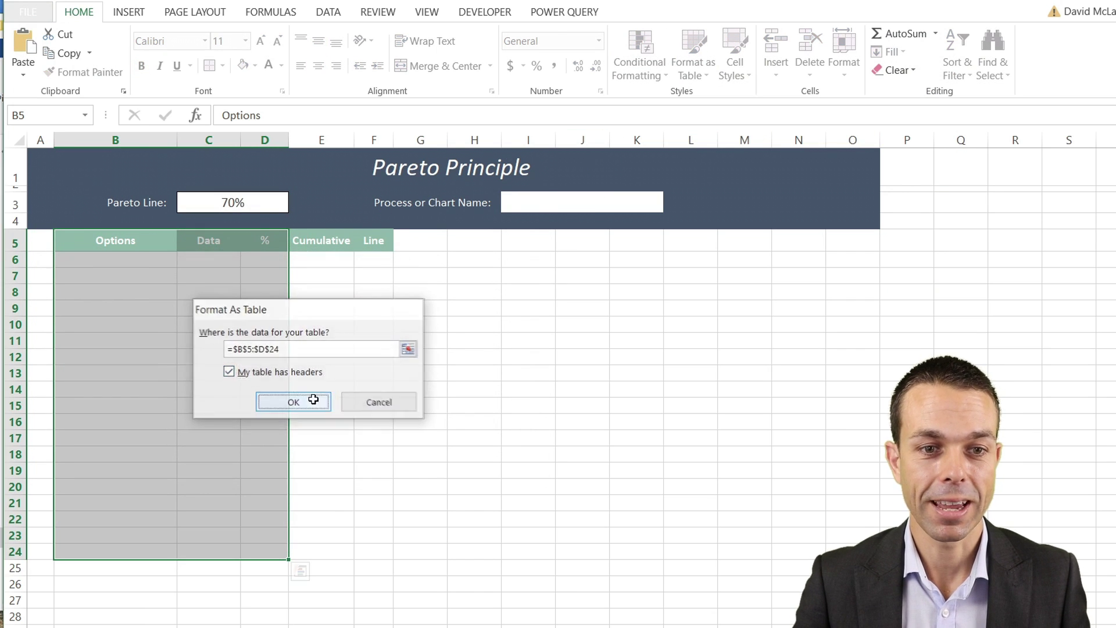
click(311, 401)
click(191, 241)
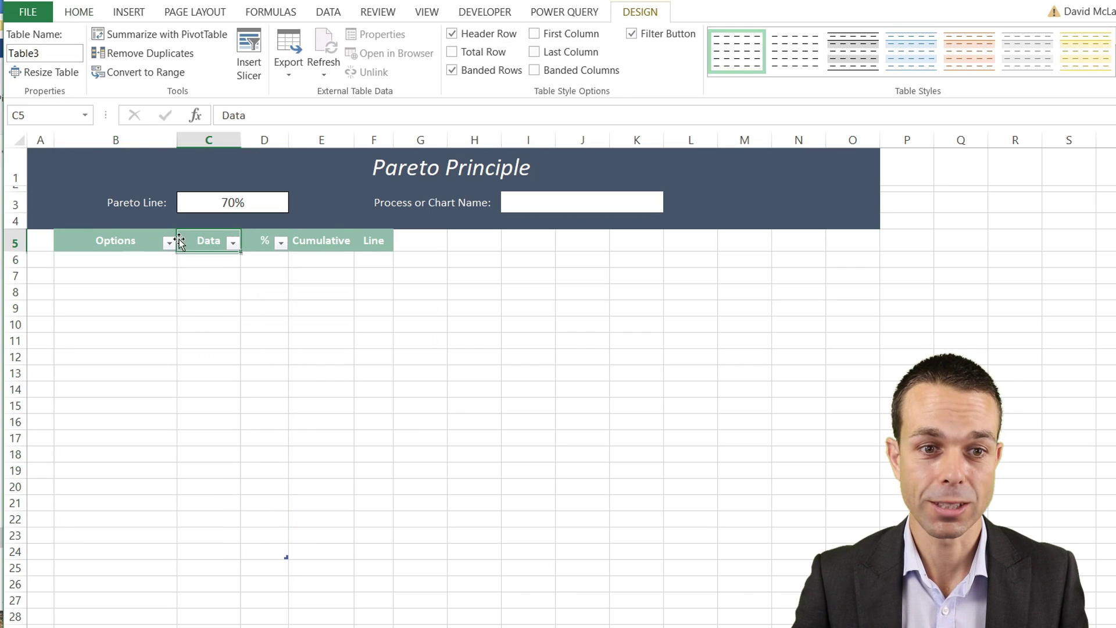
drag(326, 241, 377, 240)
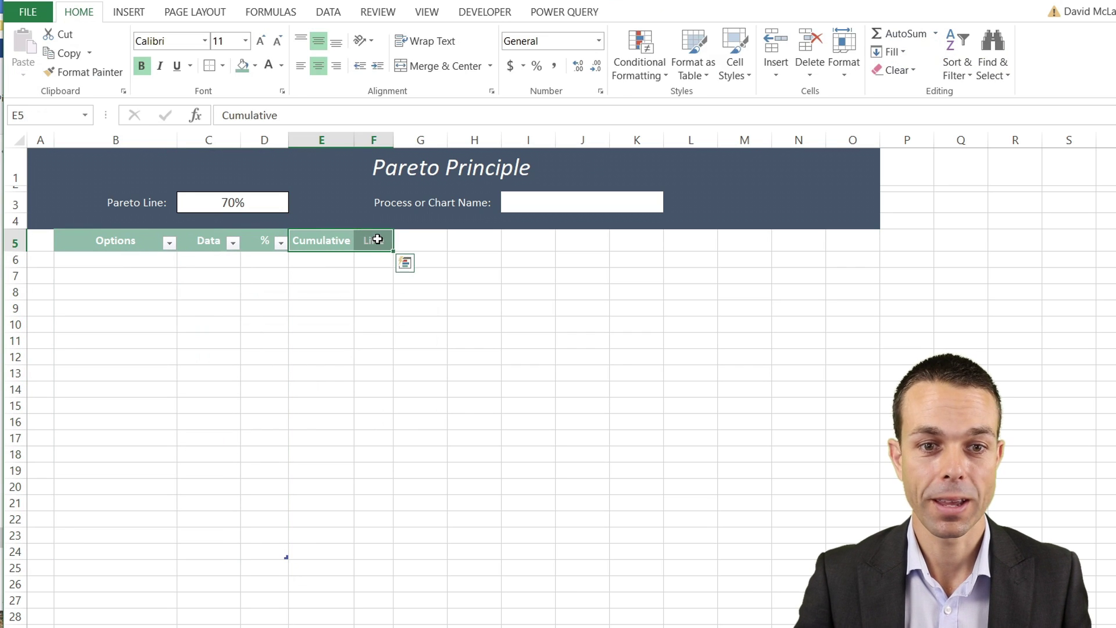
Step: Apply a thick box border around B6:D24 and another around E6:F24
click(136, 260)
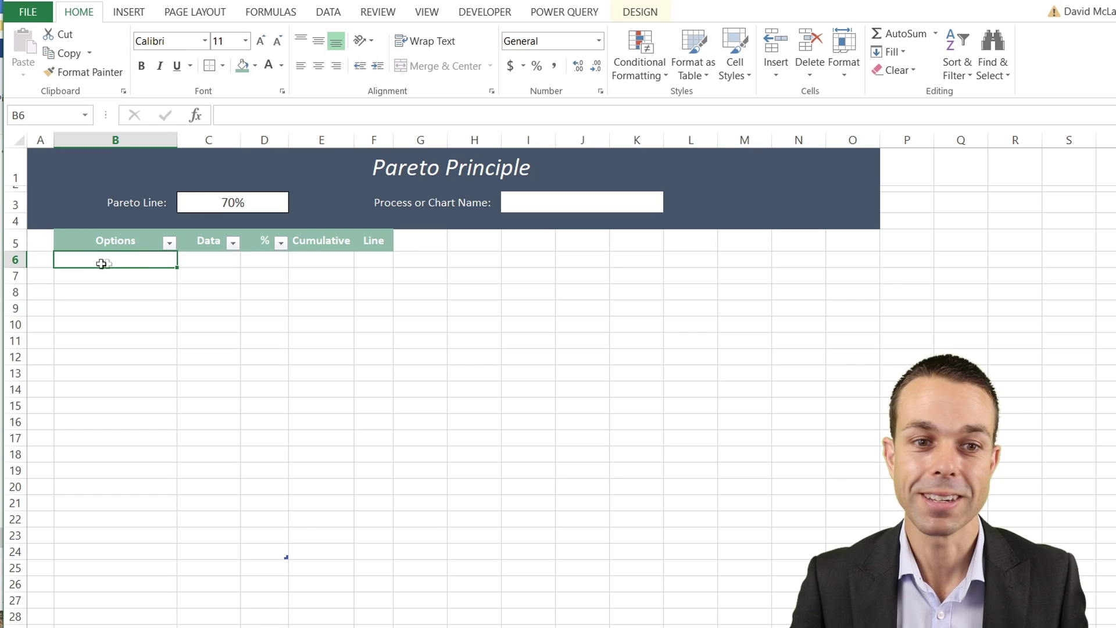
shift+click(250, 549)
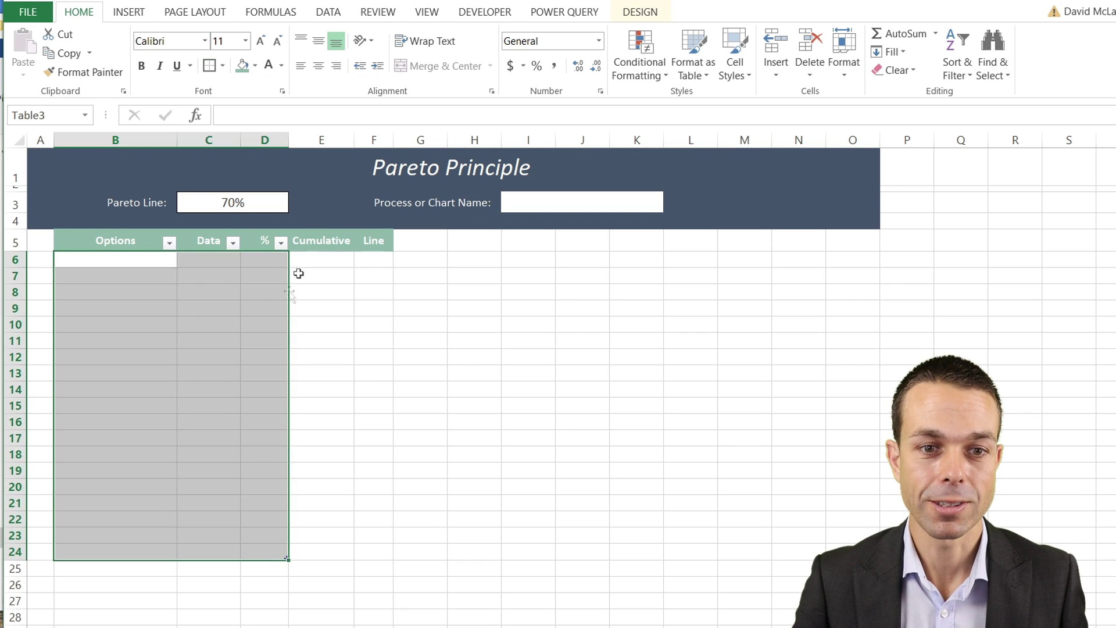
click(308, 262)
shift+click(374, 546)
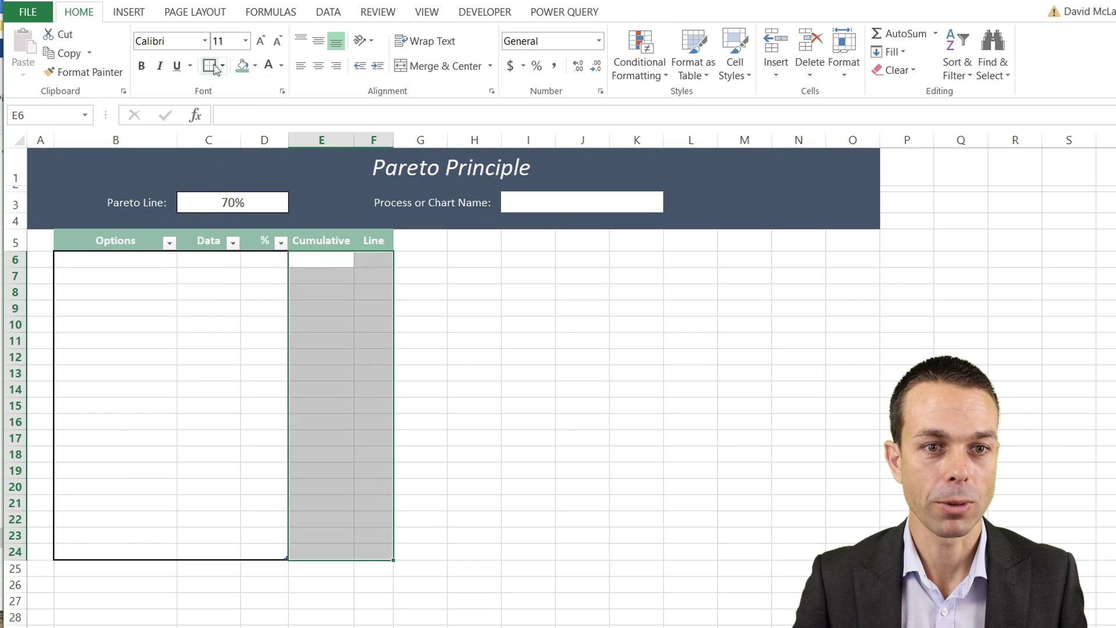
Step: Add dotted horizontal inside borders between the rows of B6:F24, keeping the thick outline
click(96, 261)
shift+click(364, 551)
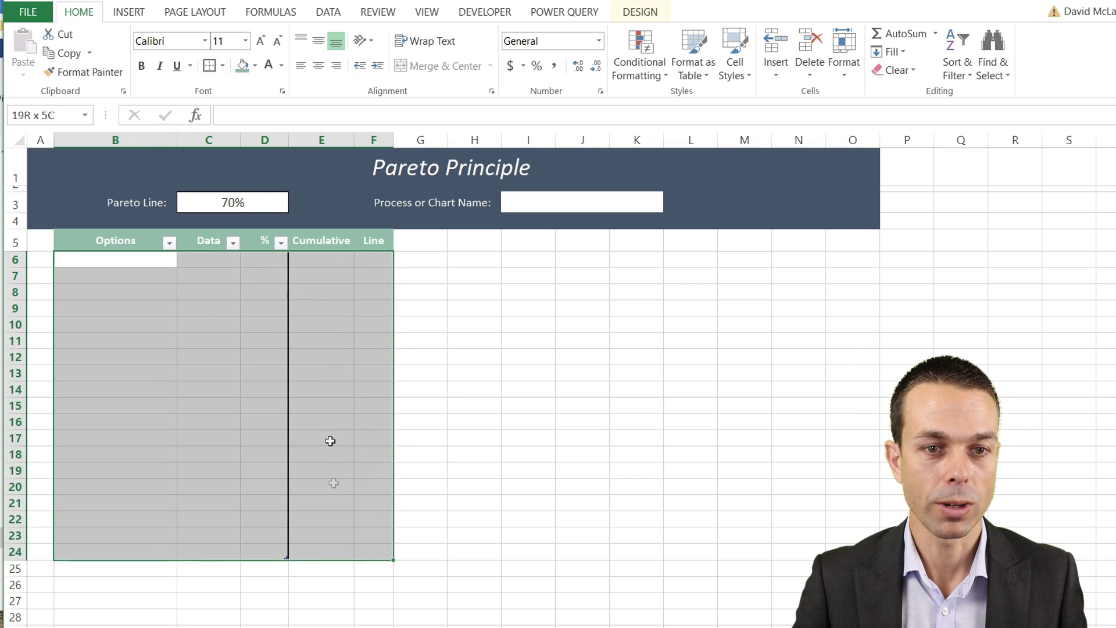
click(223, 65)
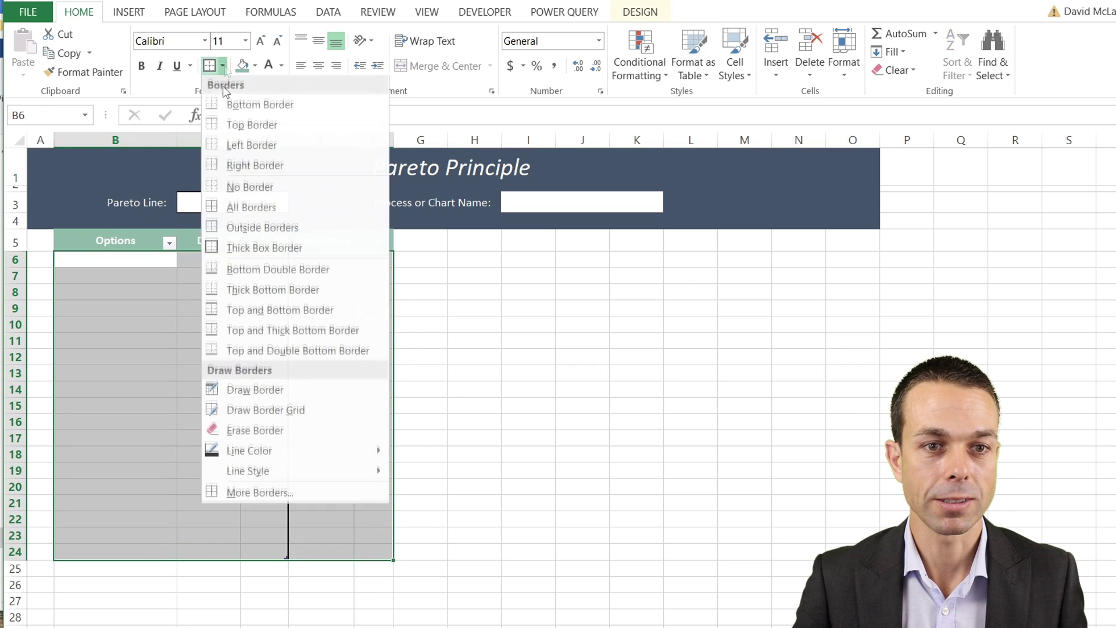
click(244, 501)
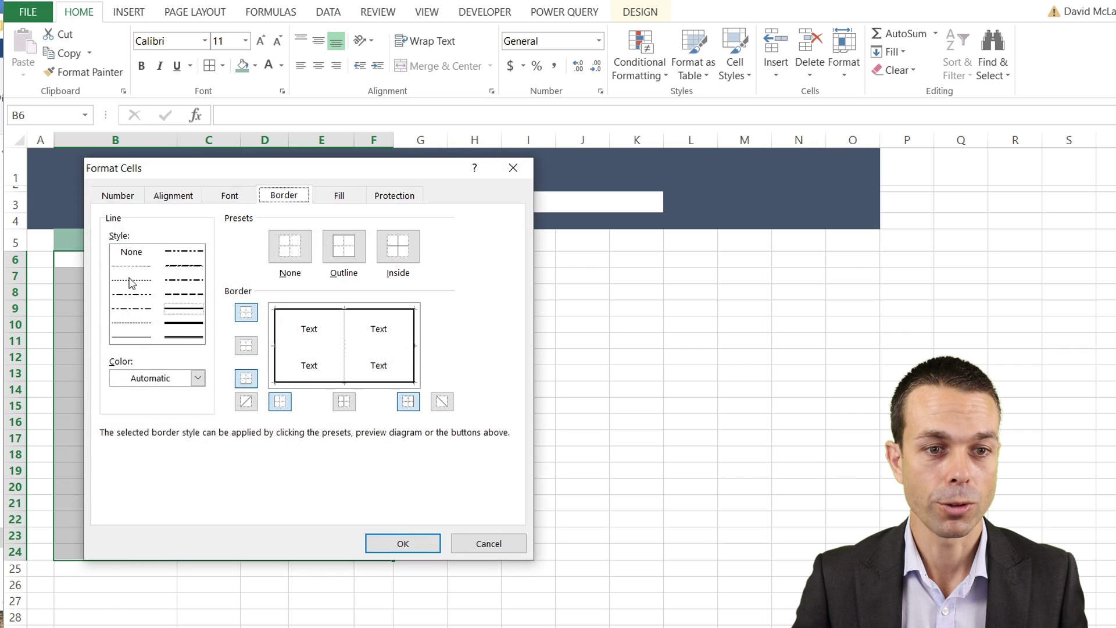
click(132, 283)
click(320, 346)
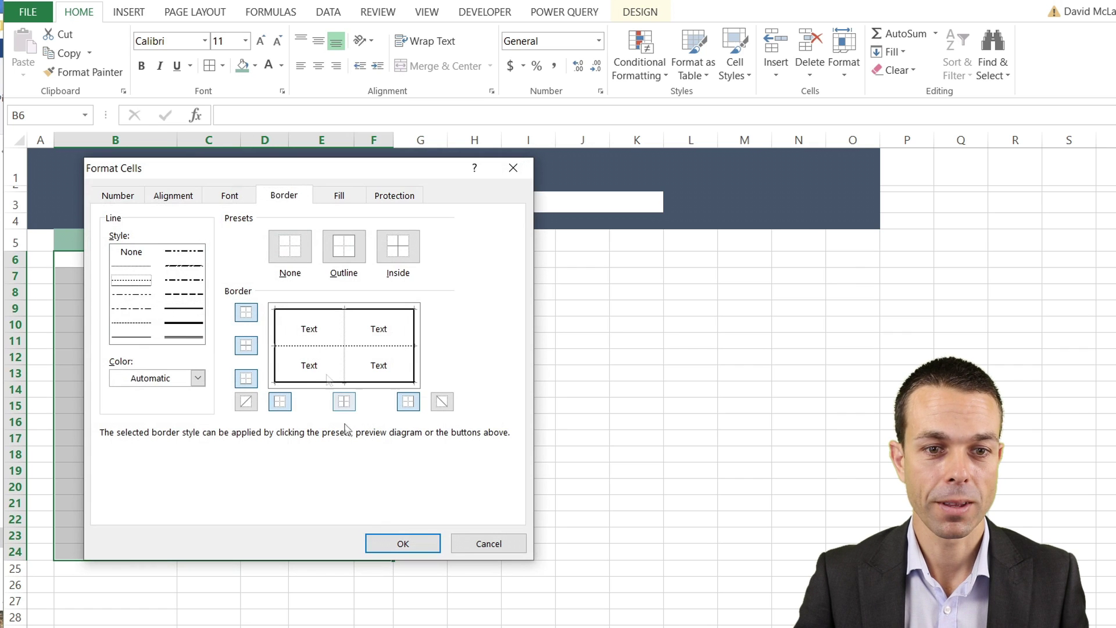
click(388, 547)
click(165, 387)
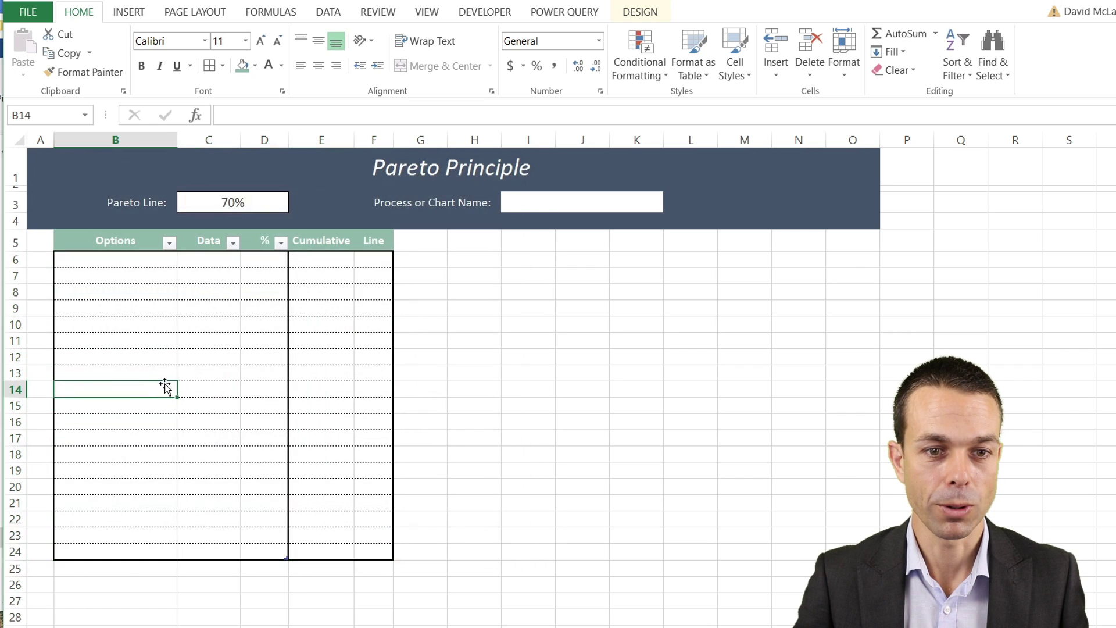
Step: Add thin solid vertical inside borders between the columns of the Options, Data and % table
click(113, 262)
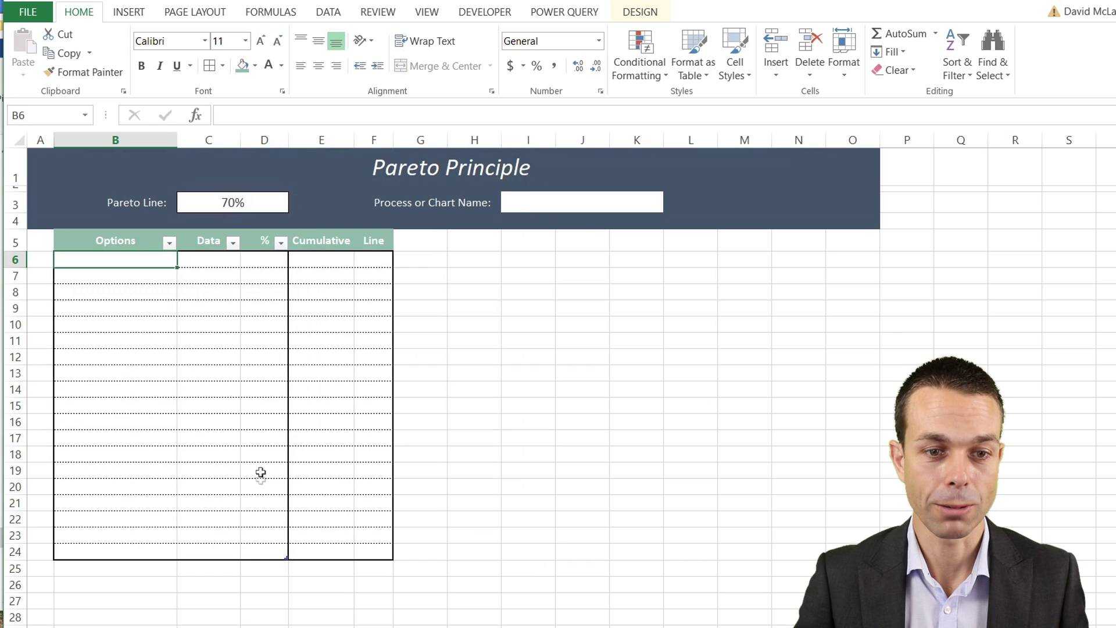
shift+click(263, 556)
click(224, 68)
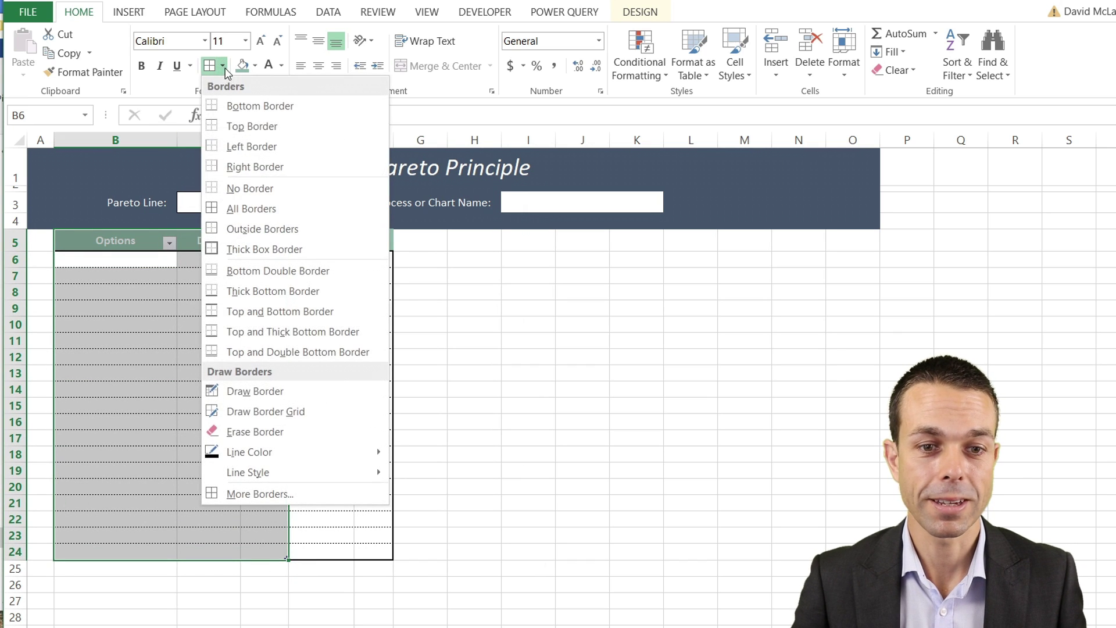
click(256, 493)
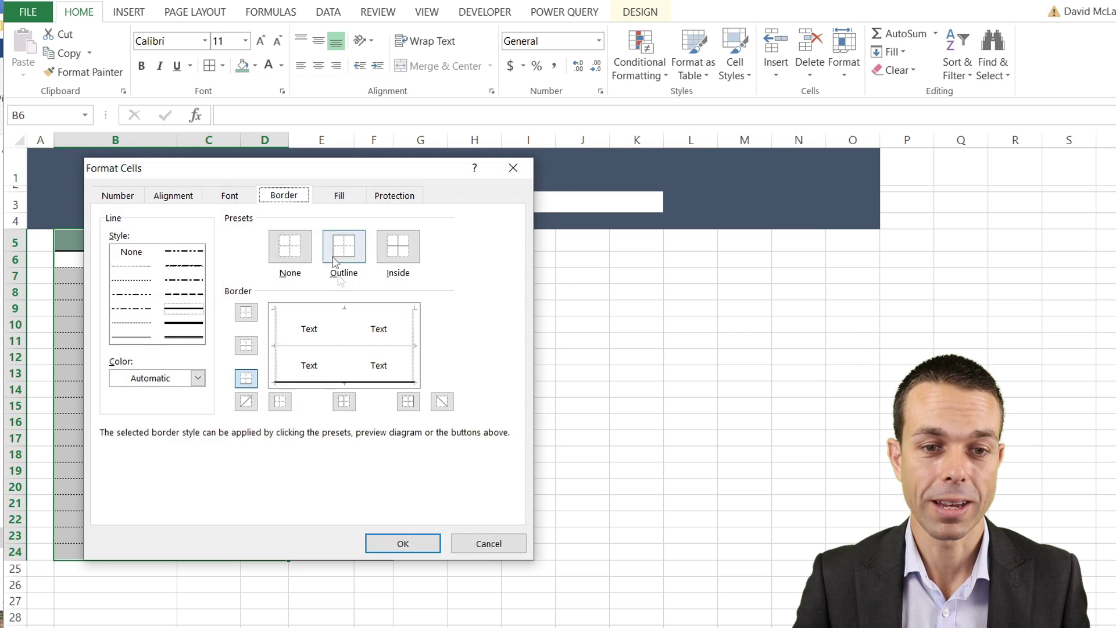
click(131, 337)
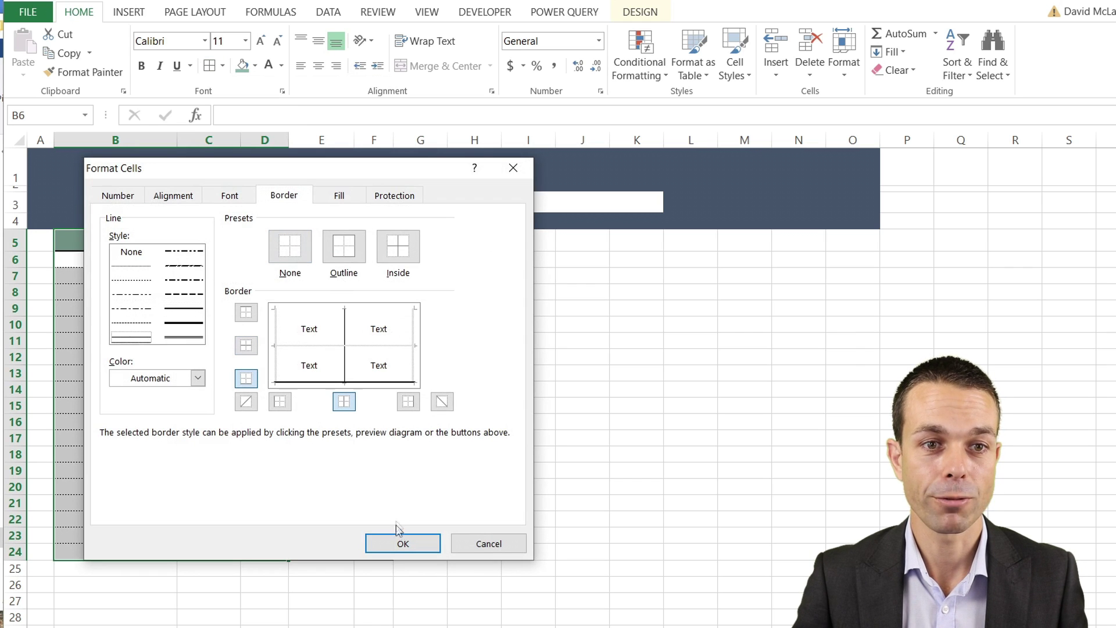
click(399, 541)
Step: Add a thin solid vertical inside border between the Cumulative and Line columns in E6:F24
drag(331, 258, 377, 547)
click(224, 67)
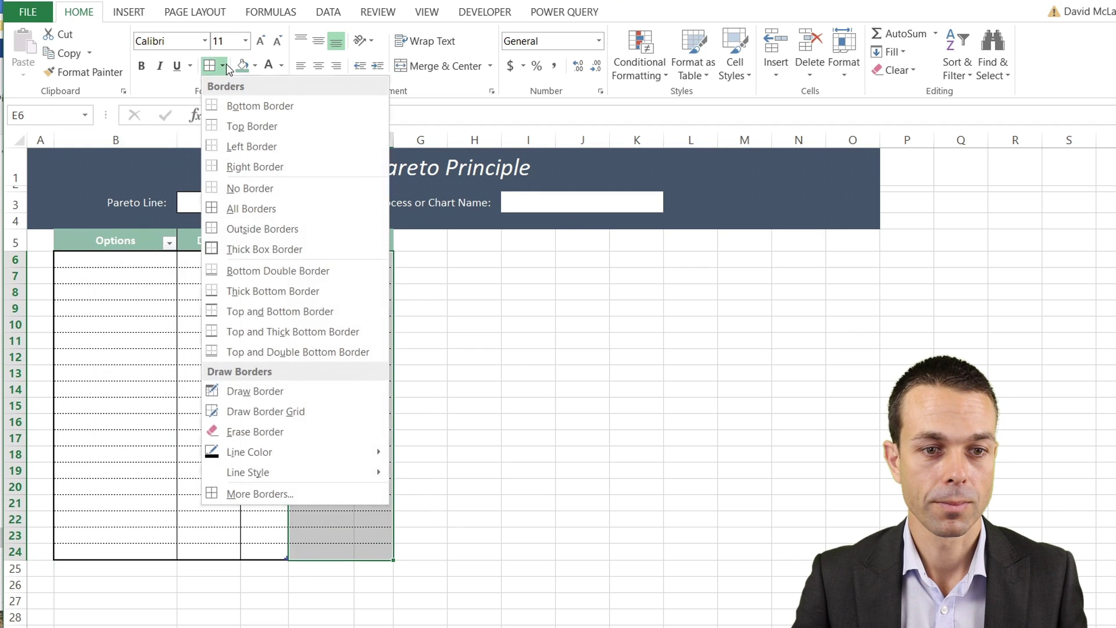
click(261, 494)
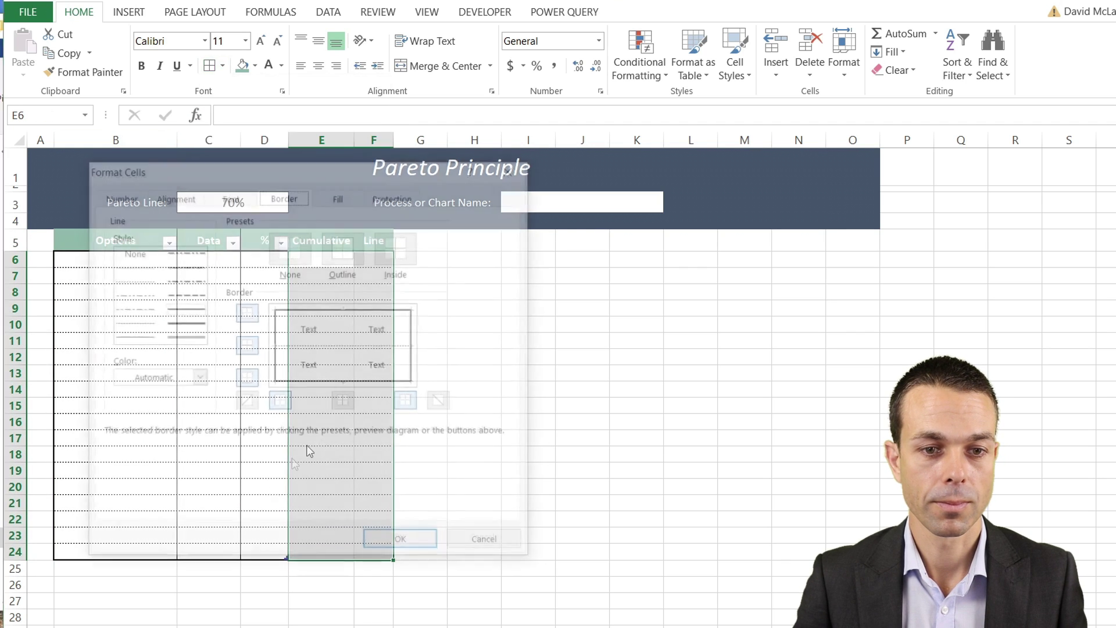
click(136, 338)
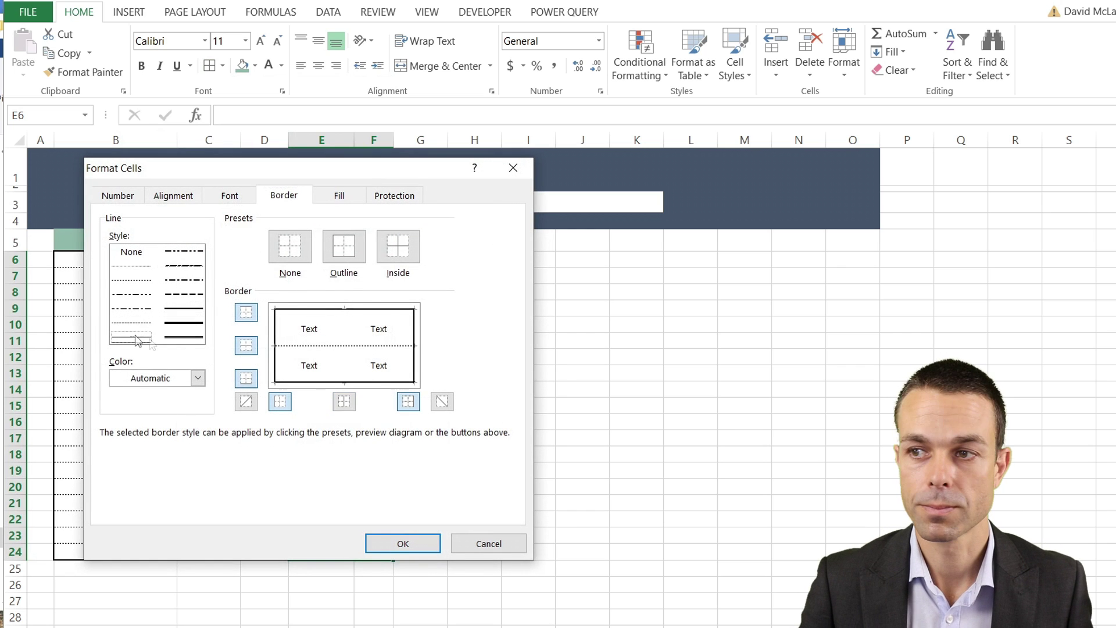
click(347, 336)
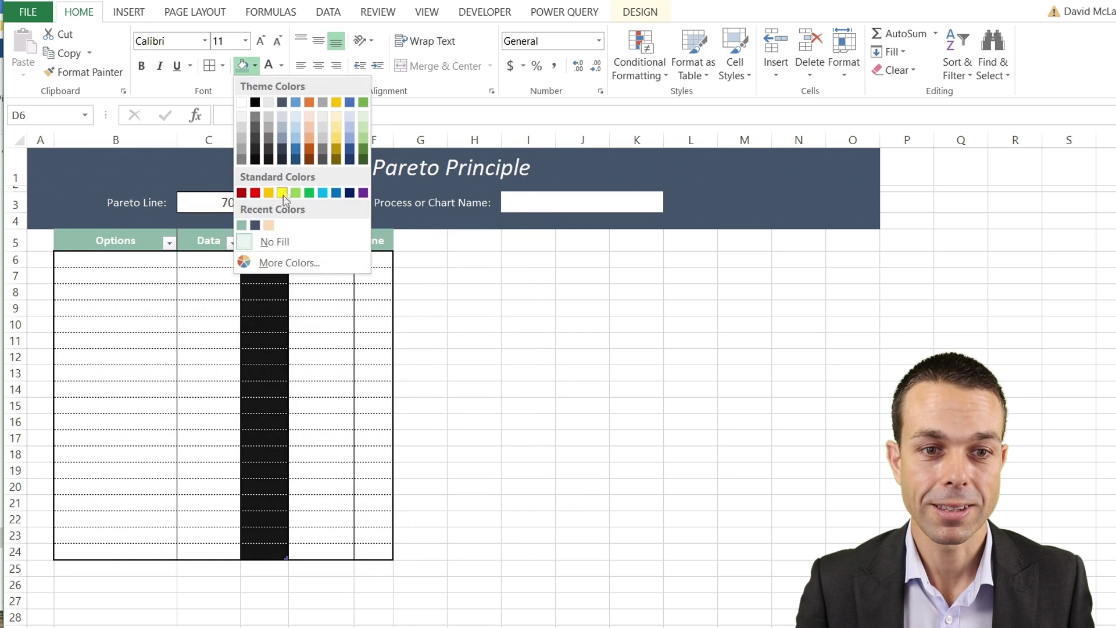
Step: Fill the % column cells D6:D24 with the recently used light orange colour
click(269, 225)
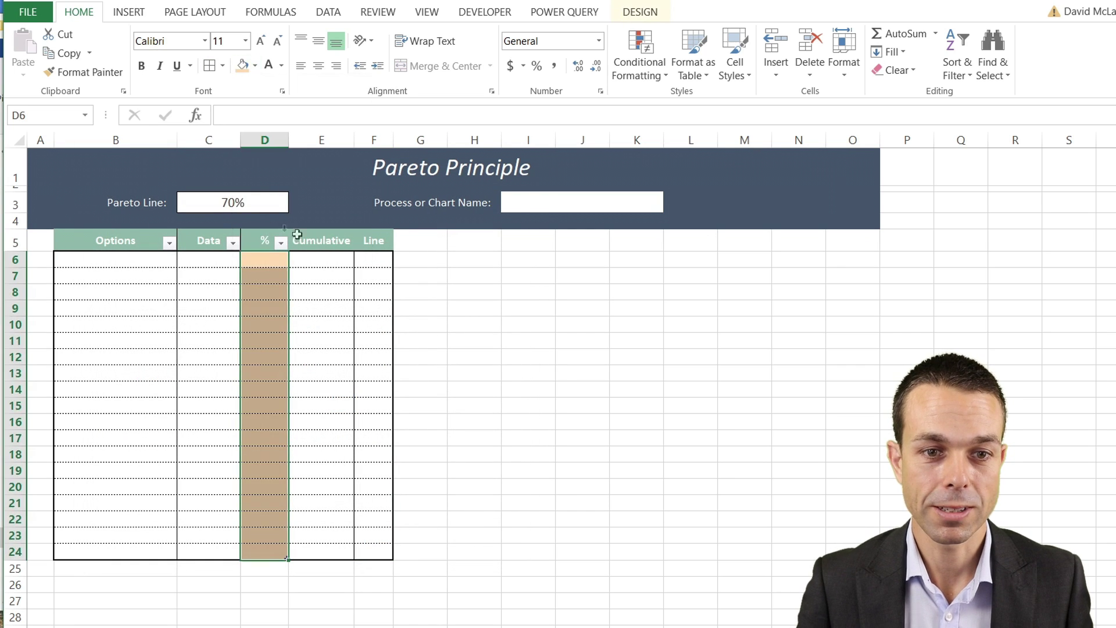
click(327, 270)
click(324, 260)
click(372, 275)
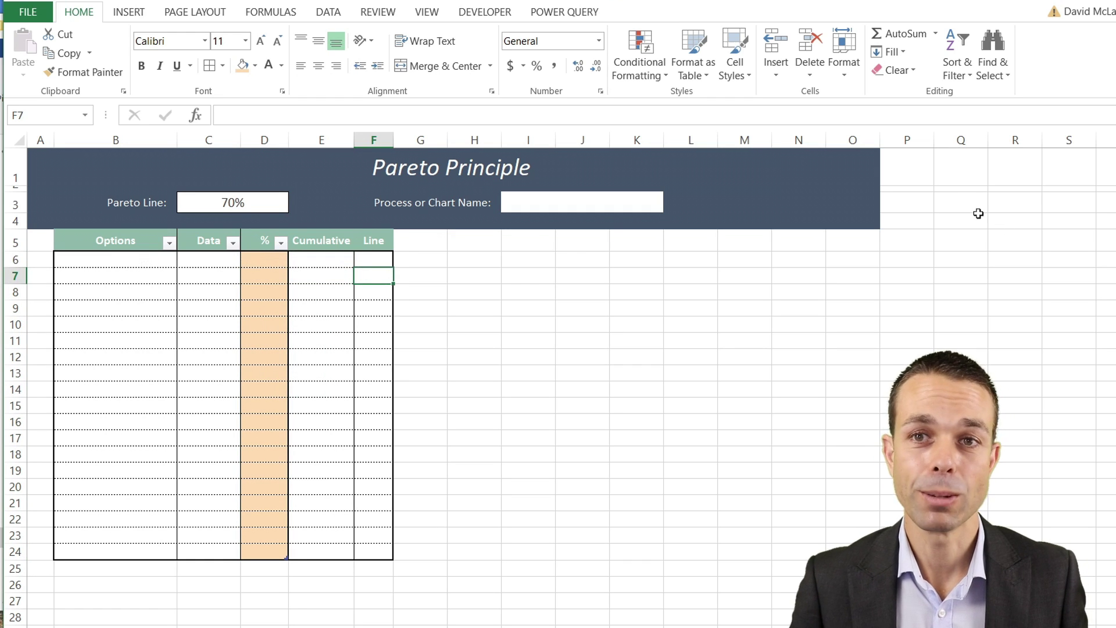
Step: Apply a thick box border around the table's header row B5:F5
click(150, 267)
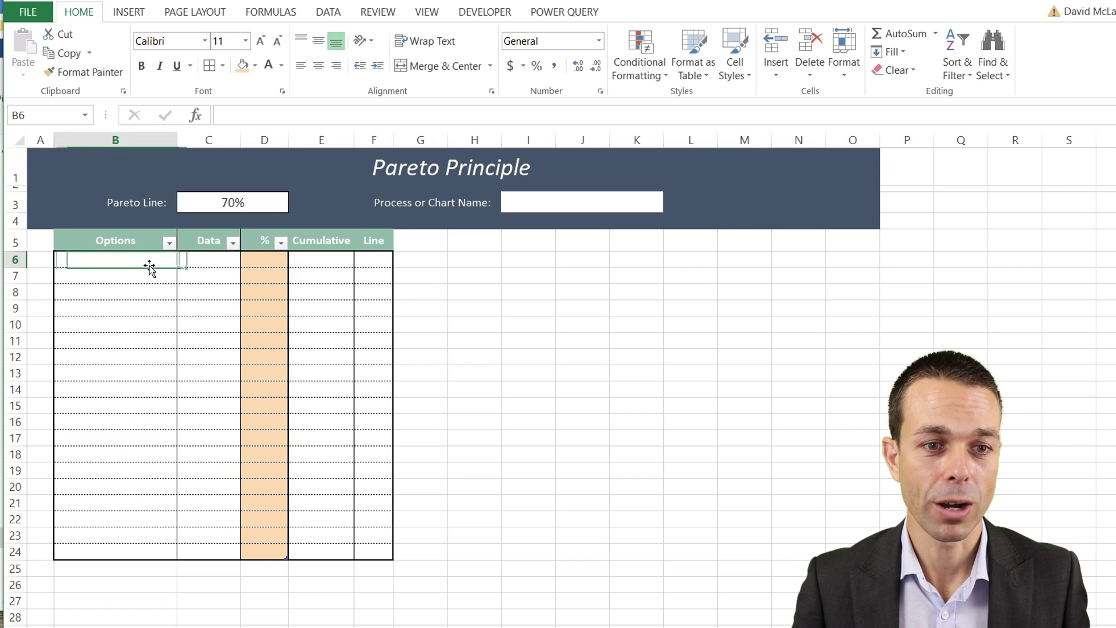
click(200, 243)
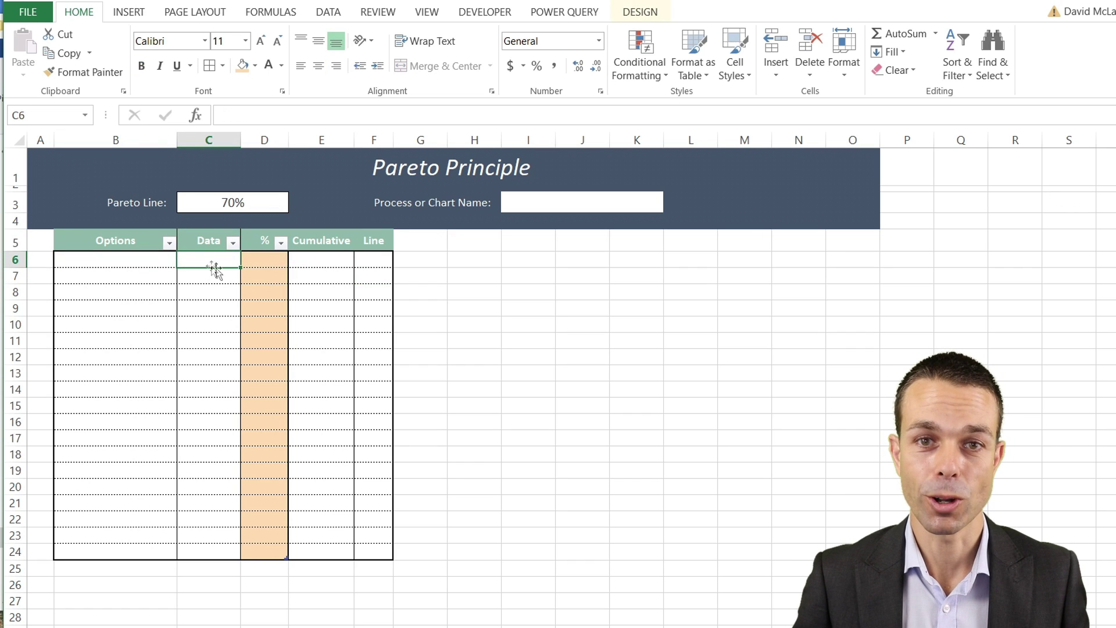
click(94, 242)
shift+click(374, 242)
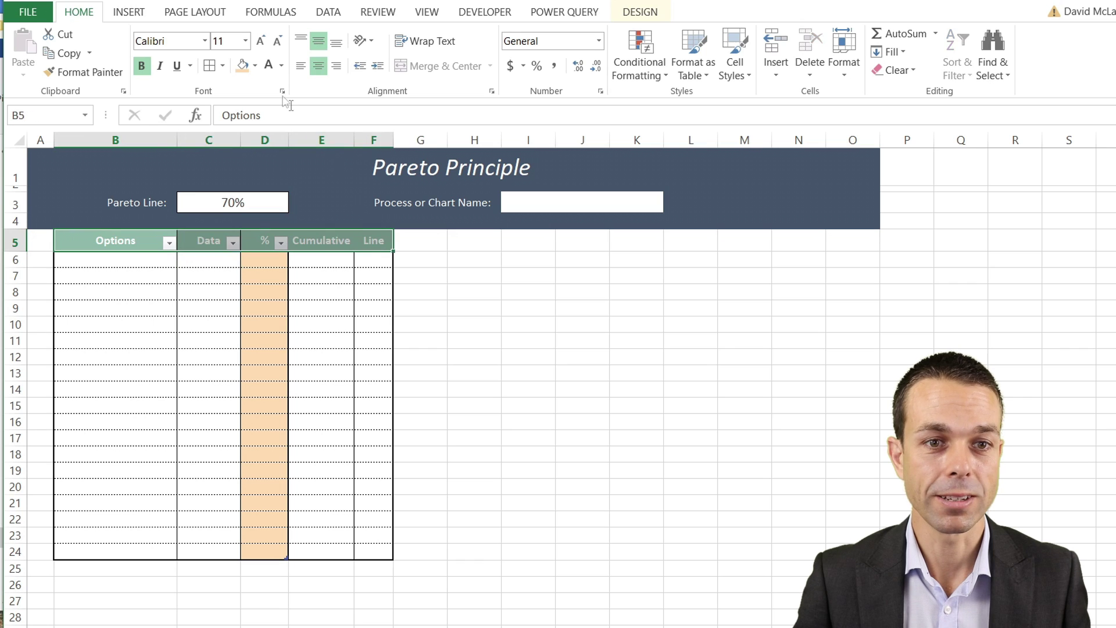
click(223, 66)
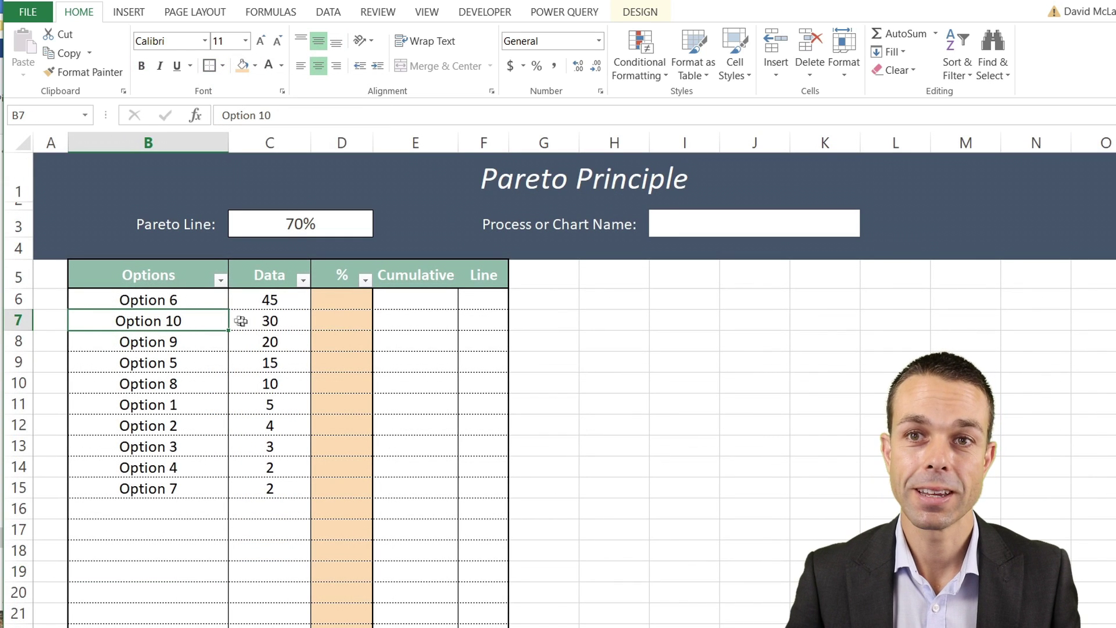
Step: Change the Options header in B5 to "Options / Labels"
click(167, 302)
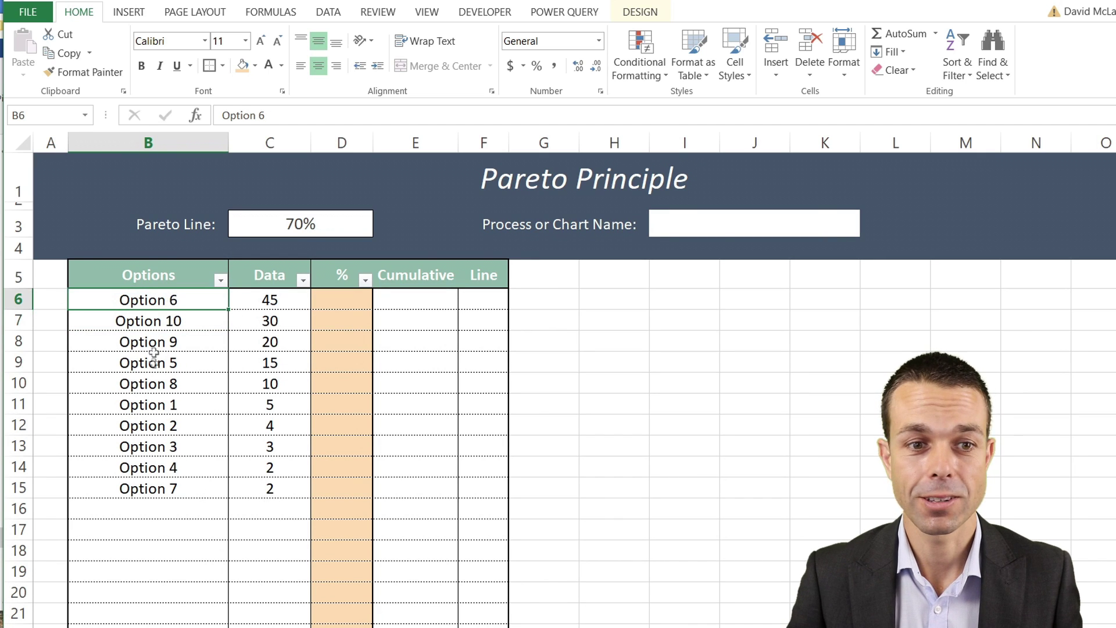
shift+click(155, 488)
shift+click(157, 507)
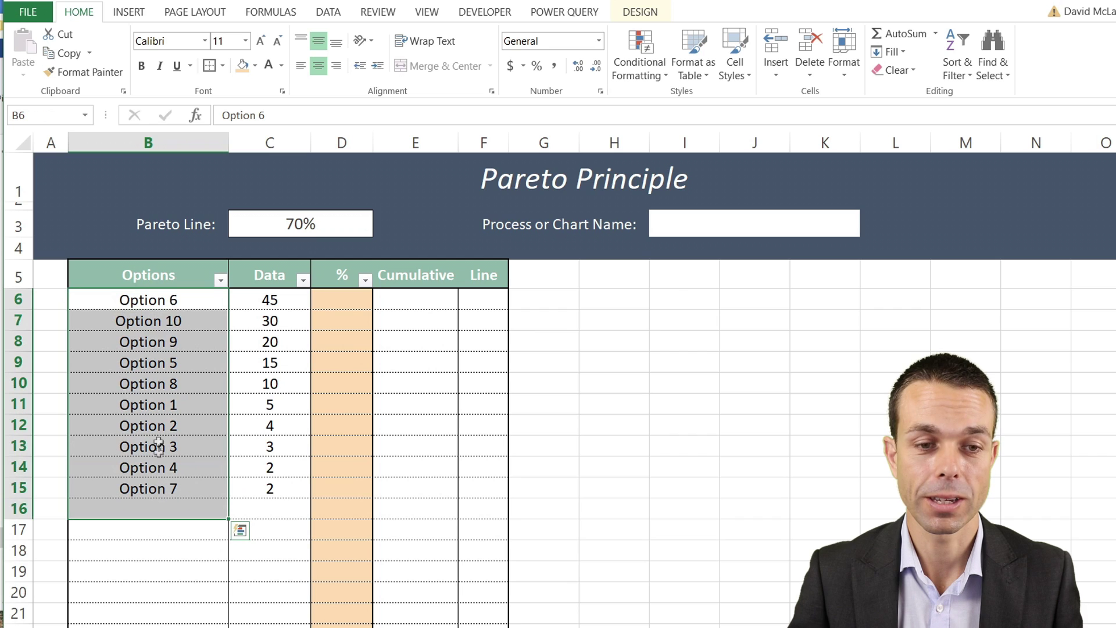
double_click(190, 277)
text(/ Labels)
click(284, 281)
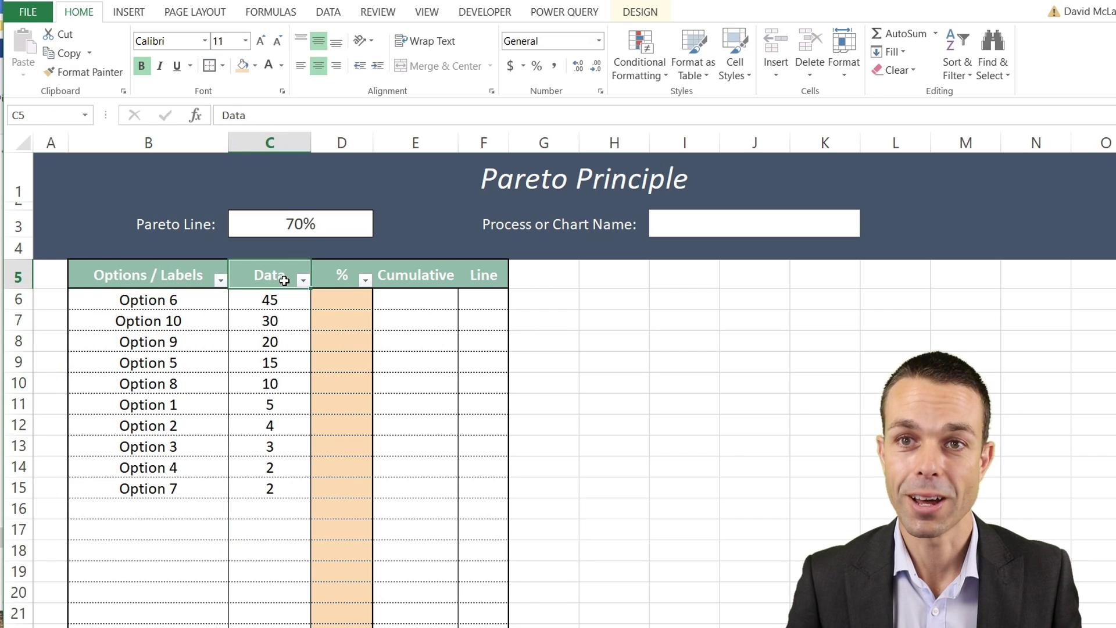
click(355, 295)
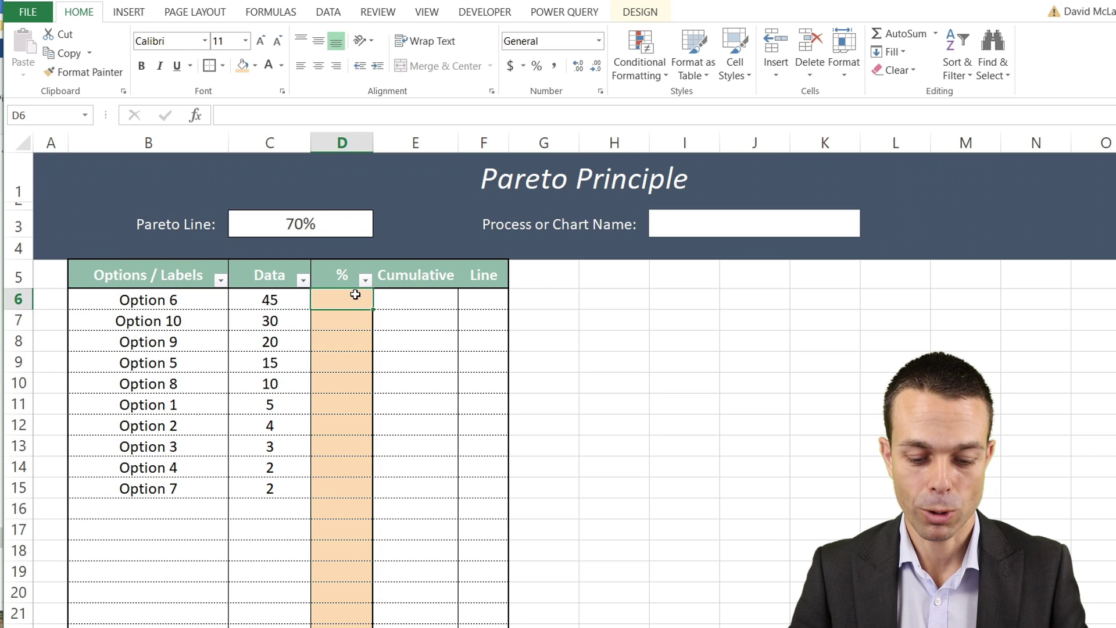
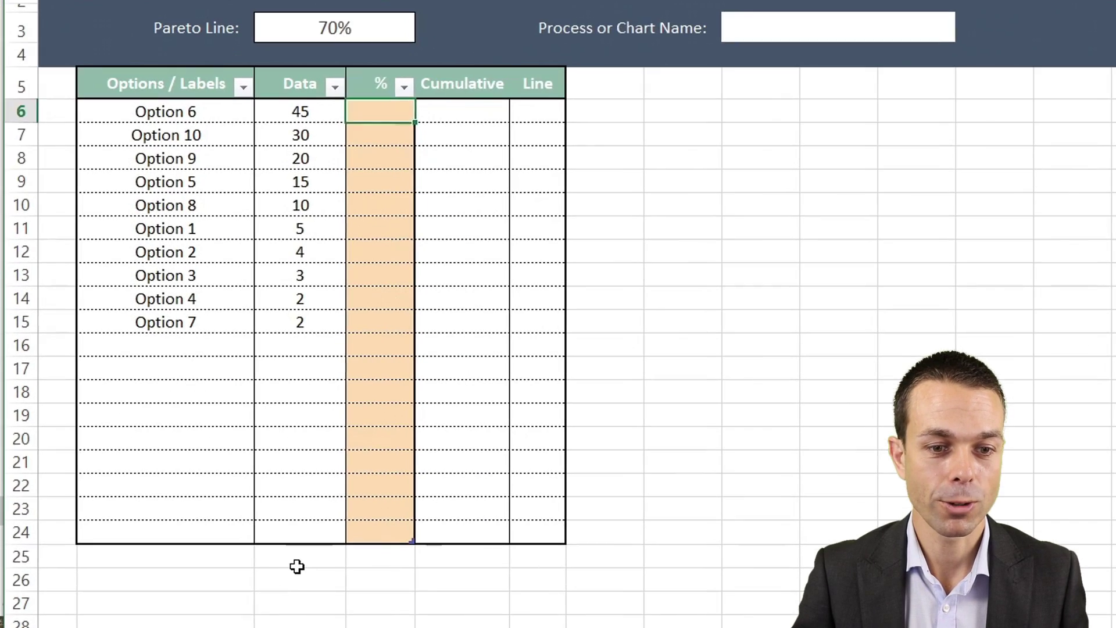
Step: Sum the Data column C6:C24 in C25 and undo the table's automatic expansion into row 25
click(207, 567)
text(=s)
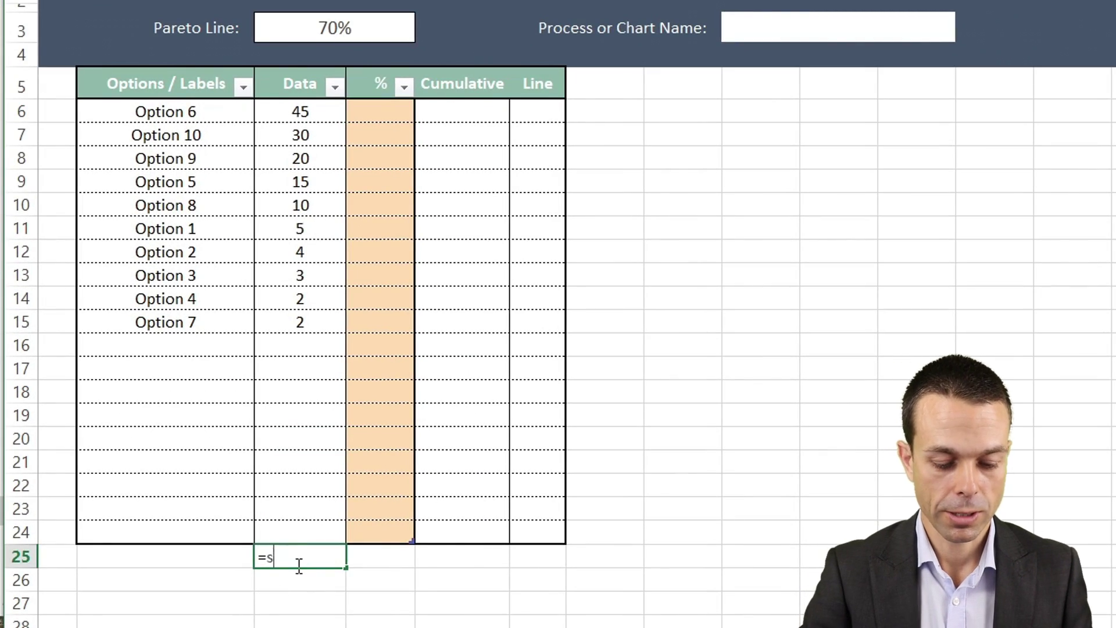
text(um()
click(303, 109)
shift+click(305, 535)
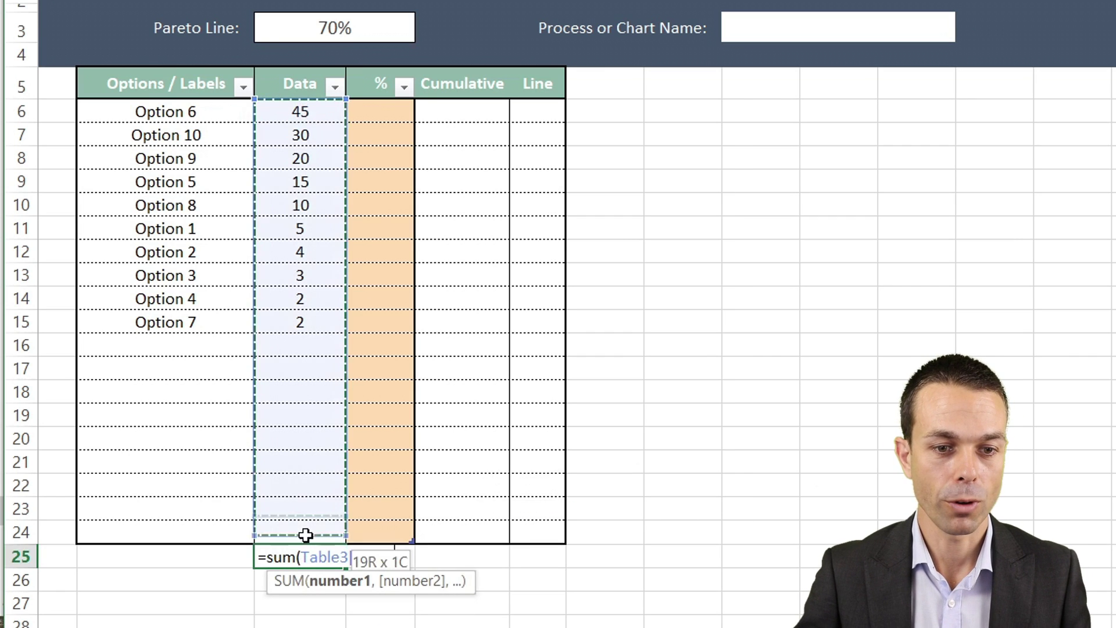
key(Return)
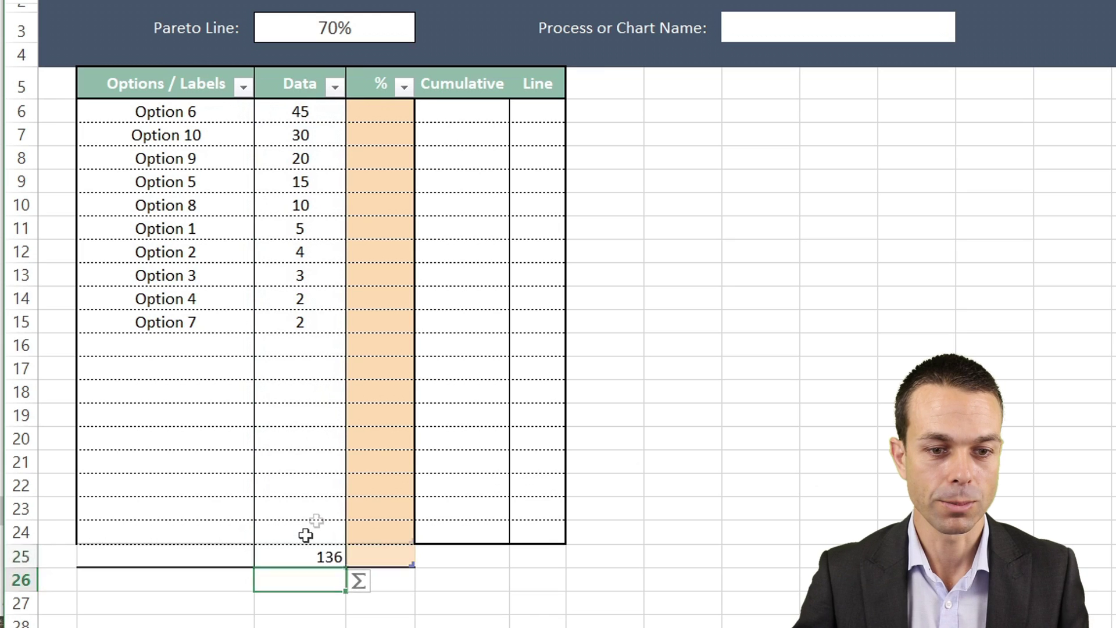
key(Up)
click(317, 516)
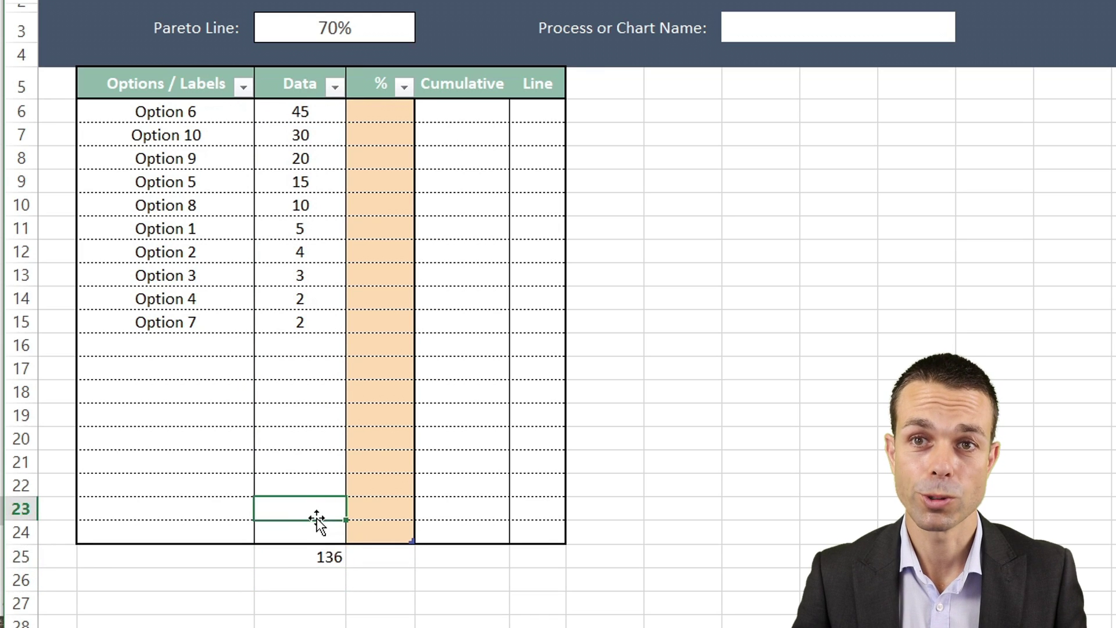
Step: Label the sum "Total" in B25 and make the label bold, right-aligned and indented
click(200, 550)
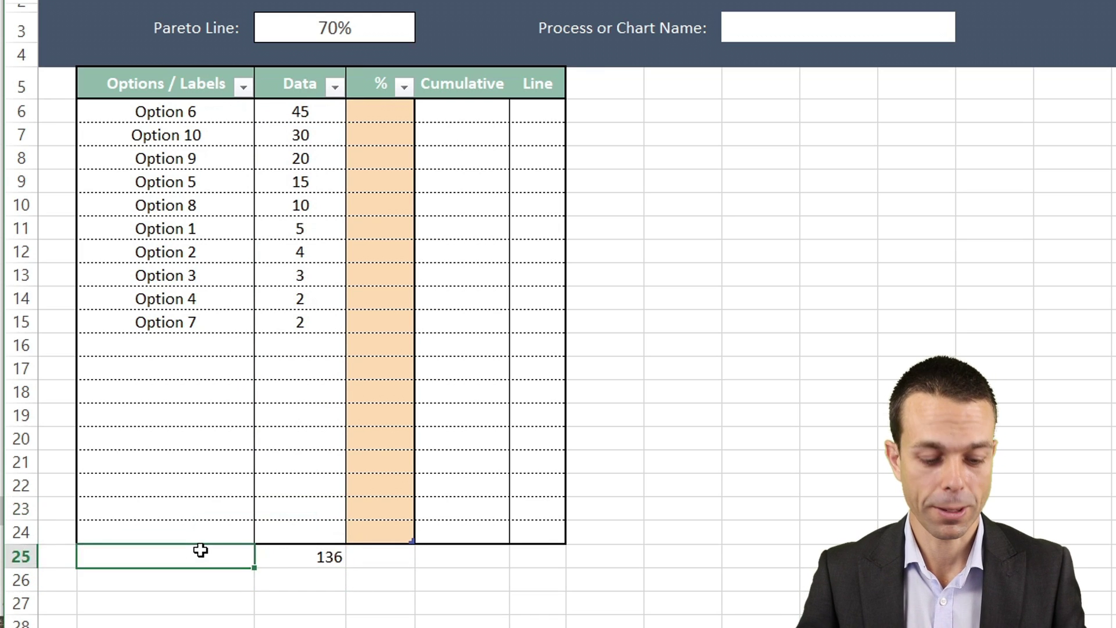
text(Total)
key(Return)
click(201, 552)
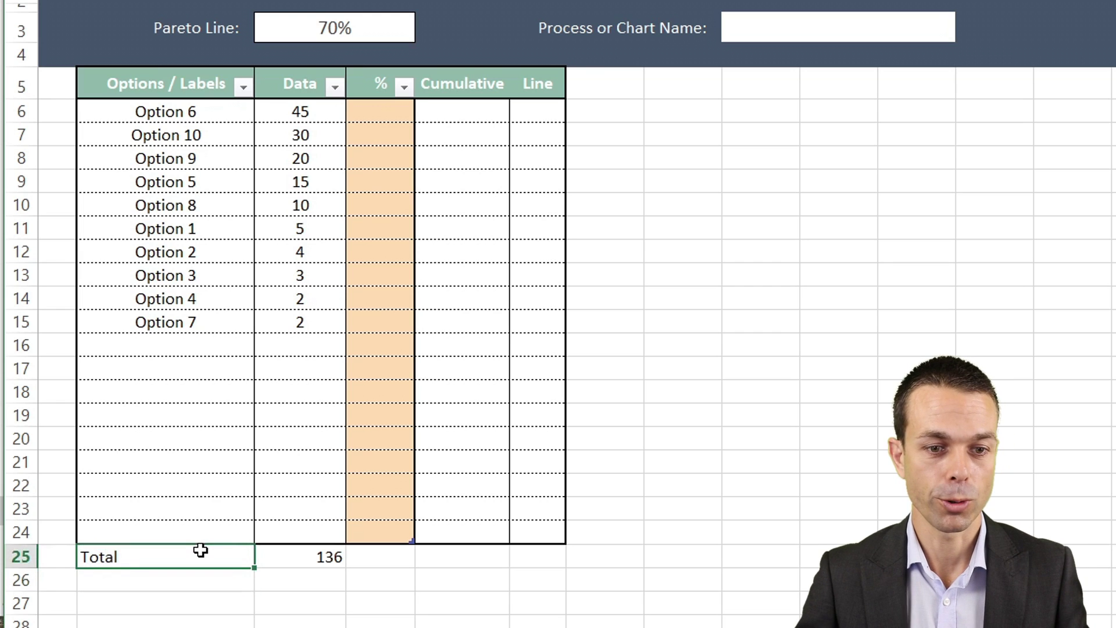
key(alt+h)
key(a)
key(r)
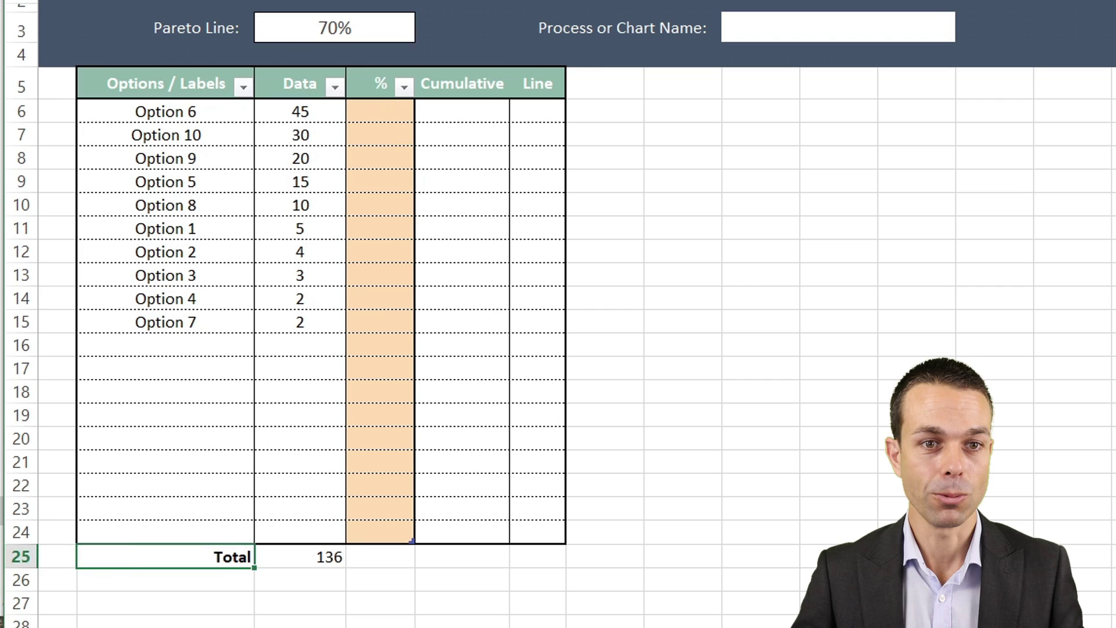
key(alt+h)
key(6)
Step: Fill the total formula from C25 across to D25 and format D25 as a percentage
click(340, 559)
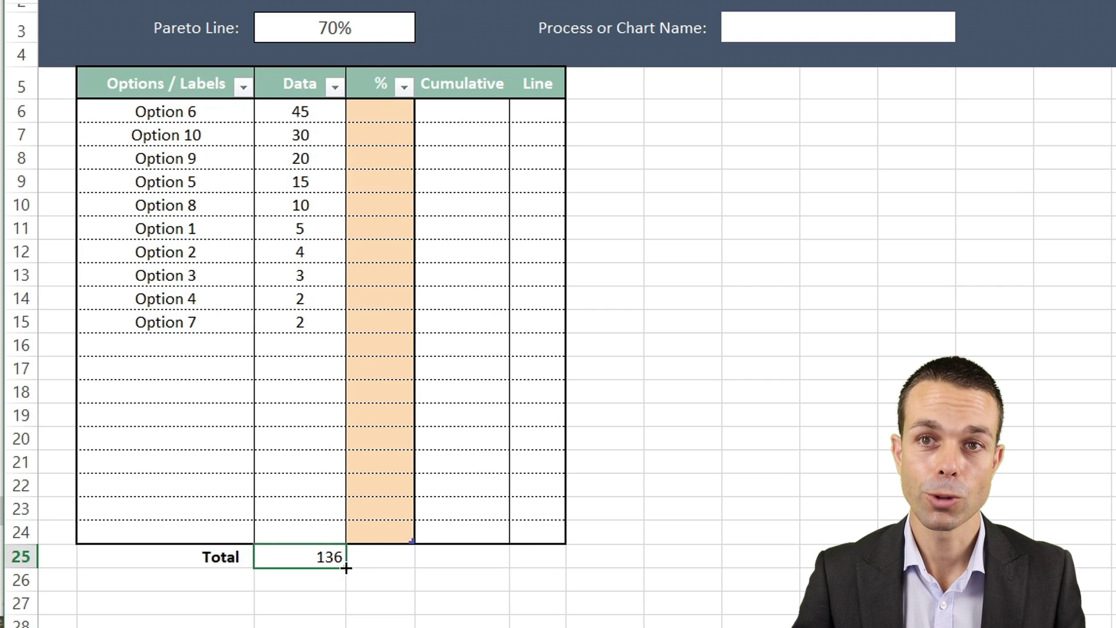
drag(343, 570, 389, 571)
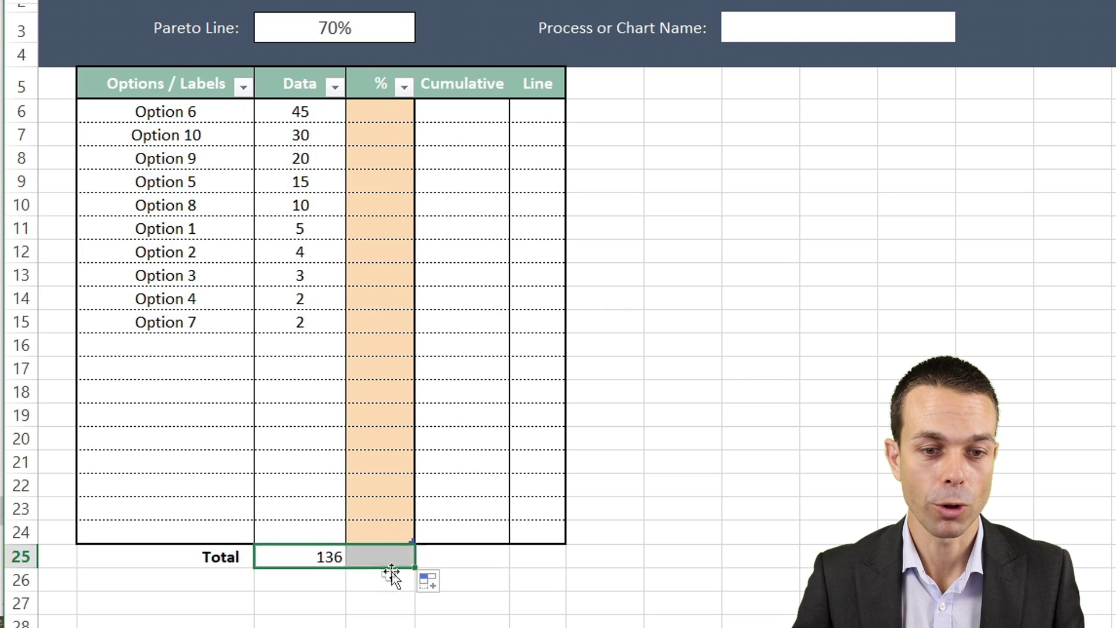
click(382, 557)
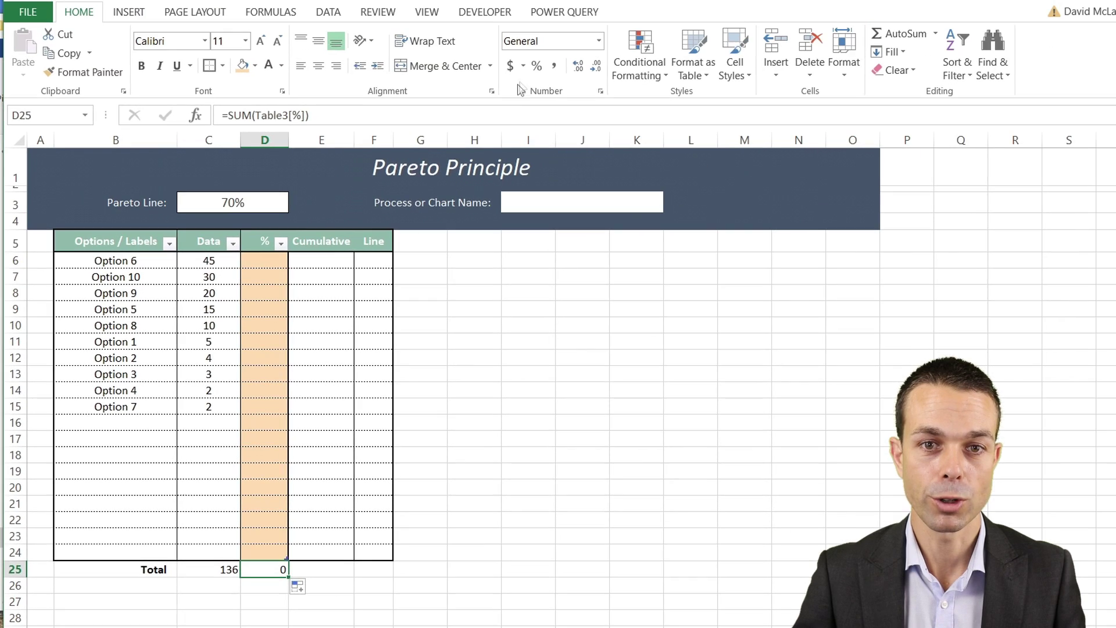
click(536, 66)
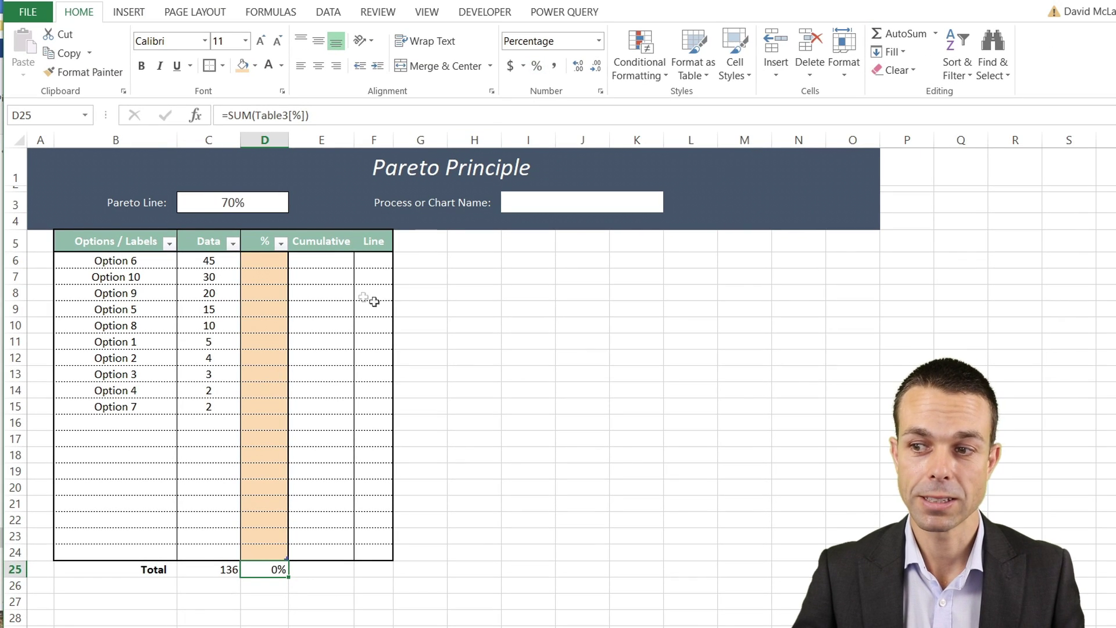
click(267, 263)
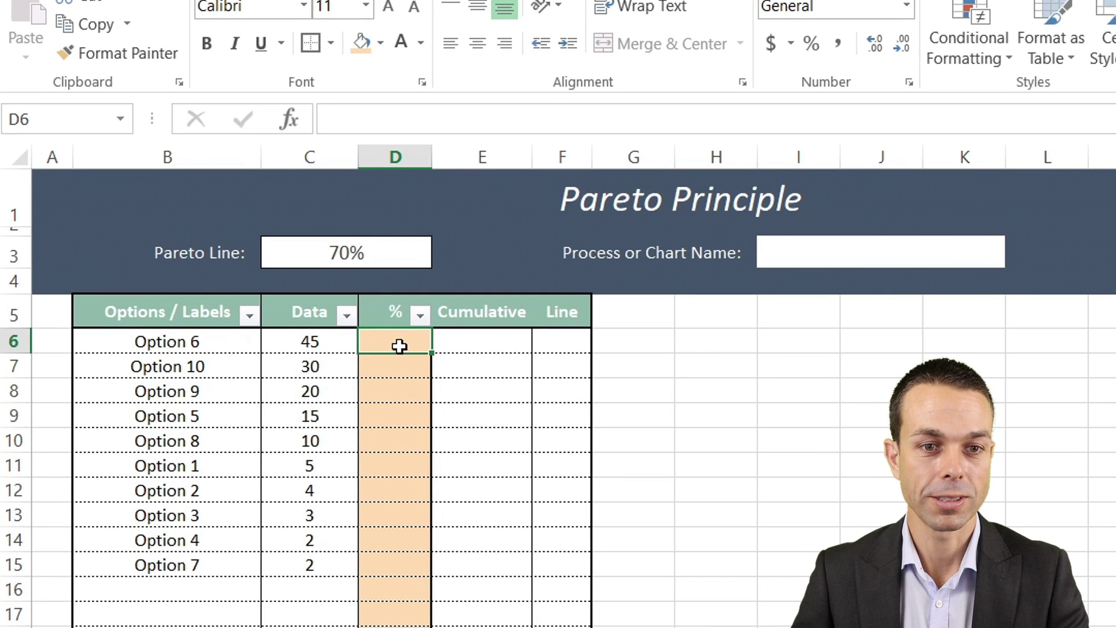
text(=)
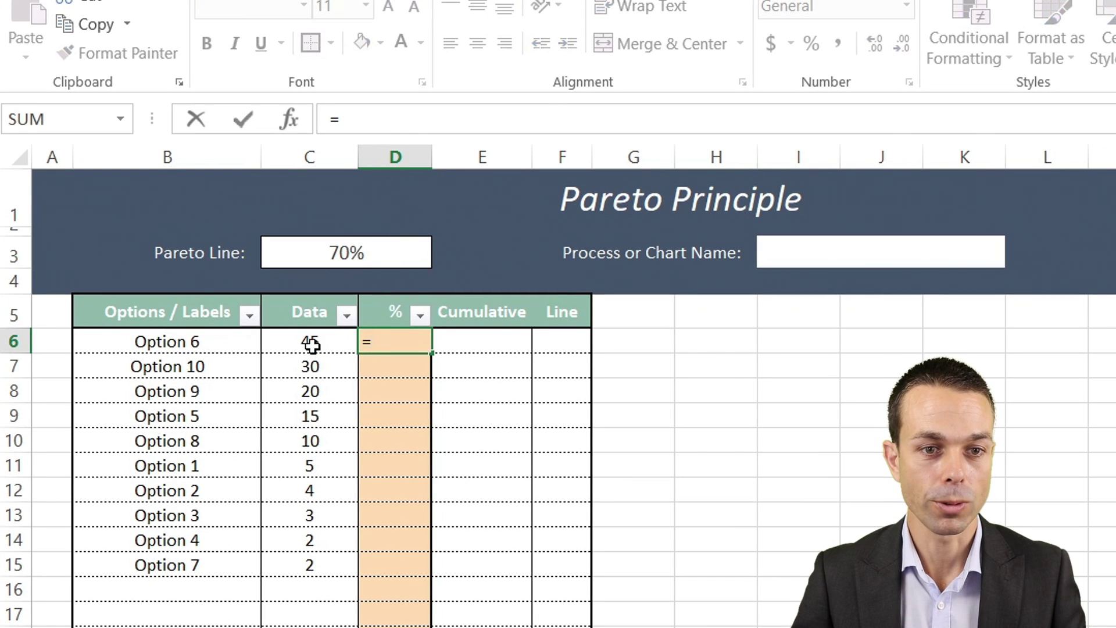
click(311, 342)
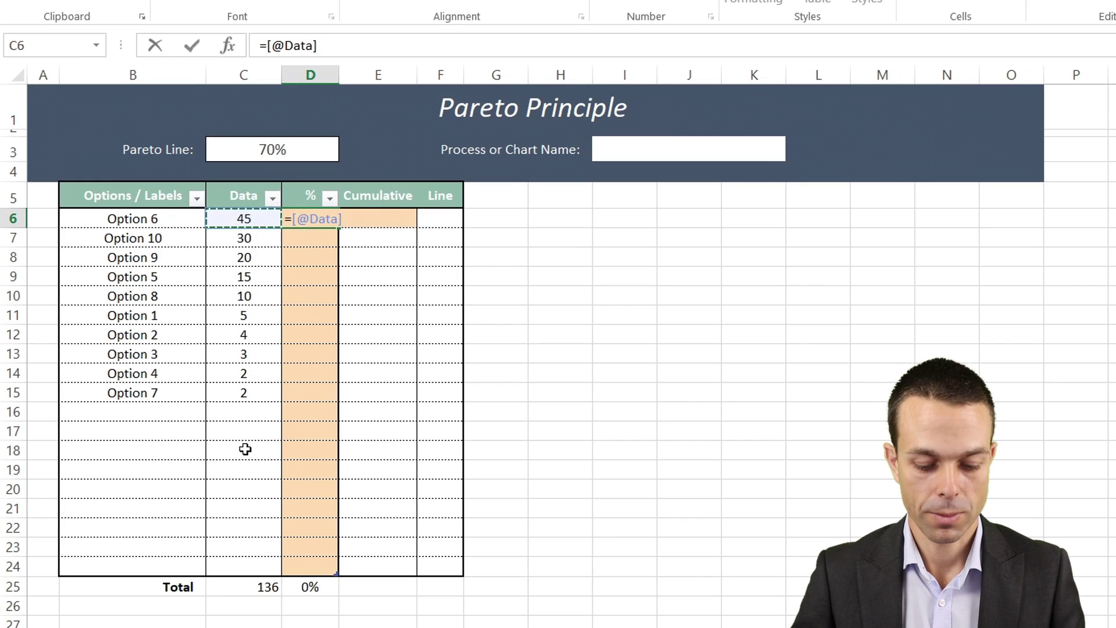
text(/)
click(251, 591)
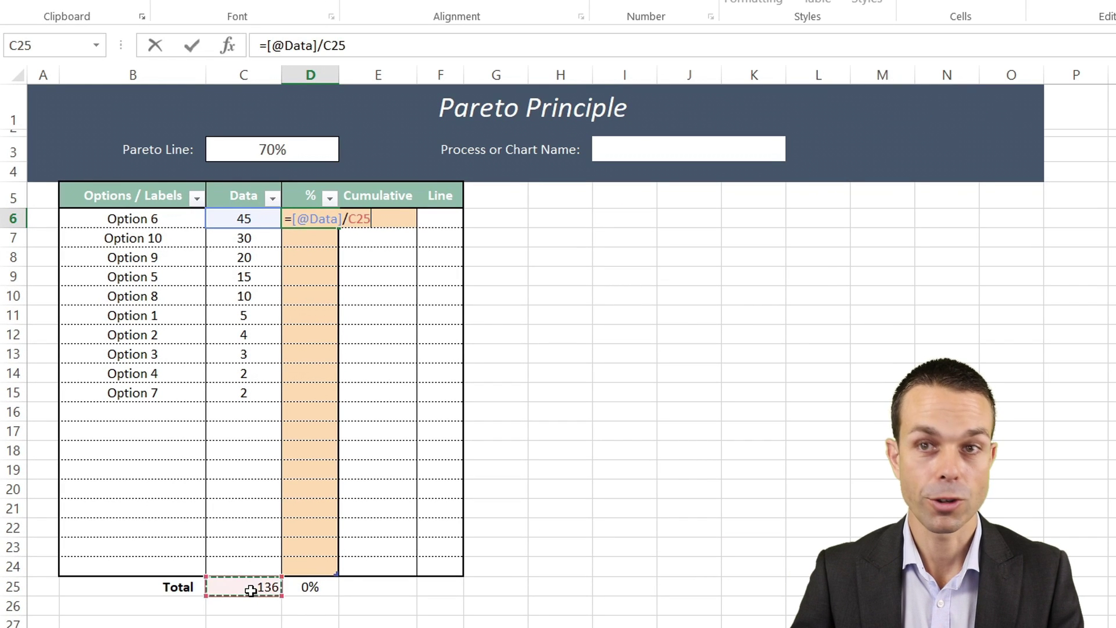
key(ctrl+Return)
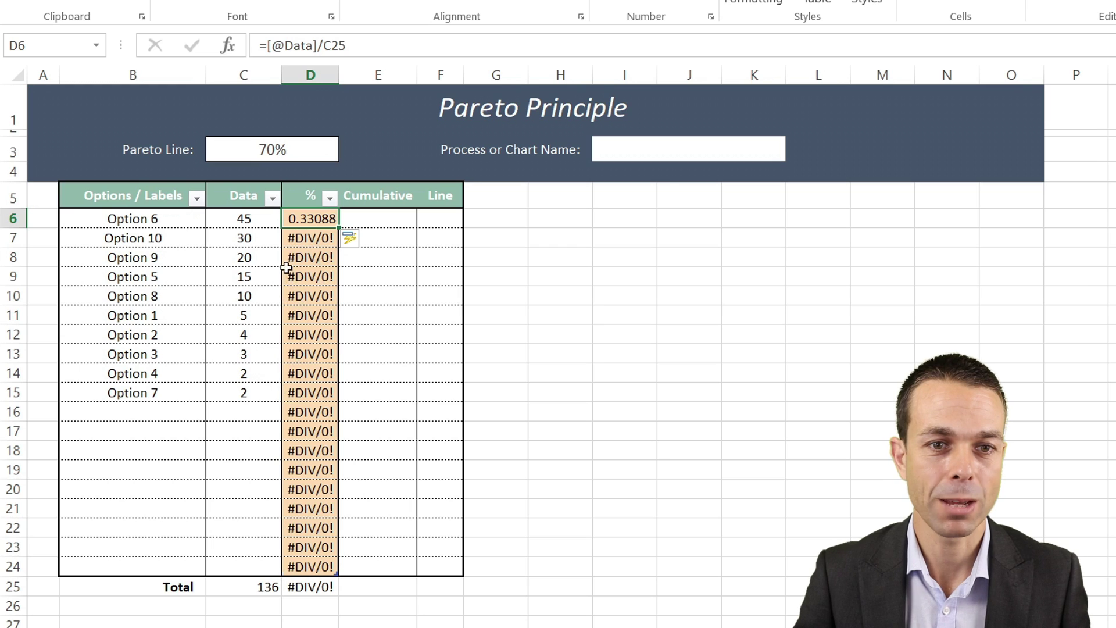
click(327, 48)
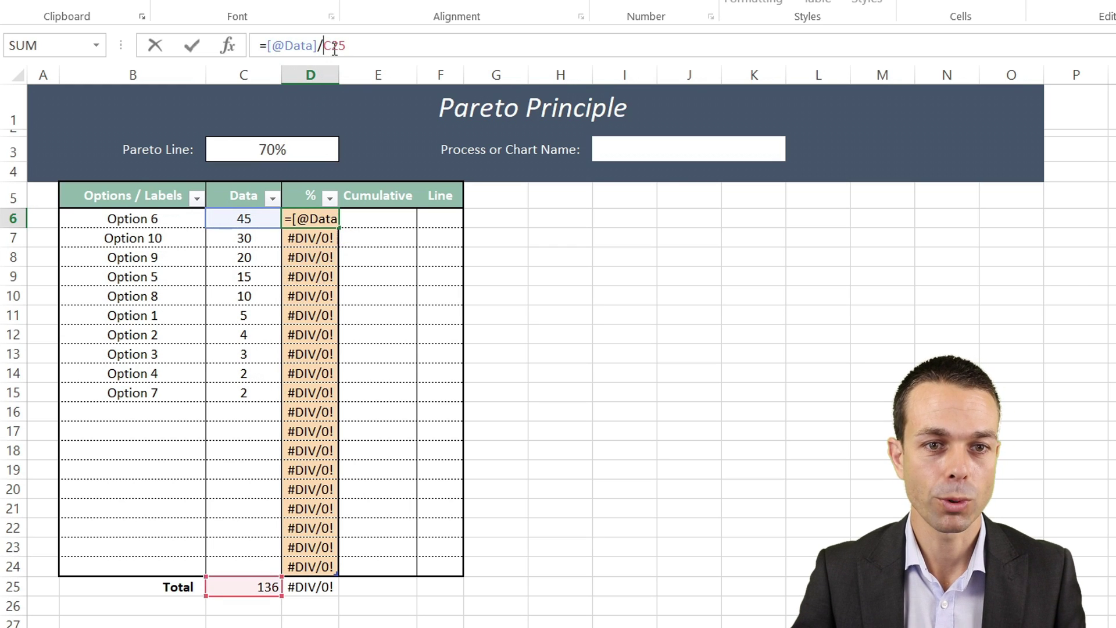
key(Right)
text($)
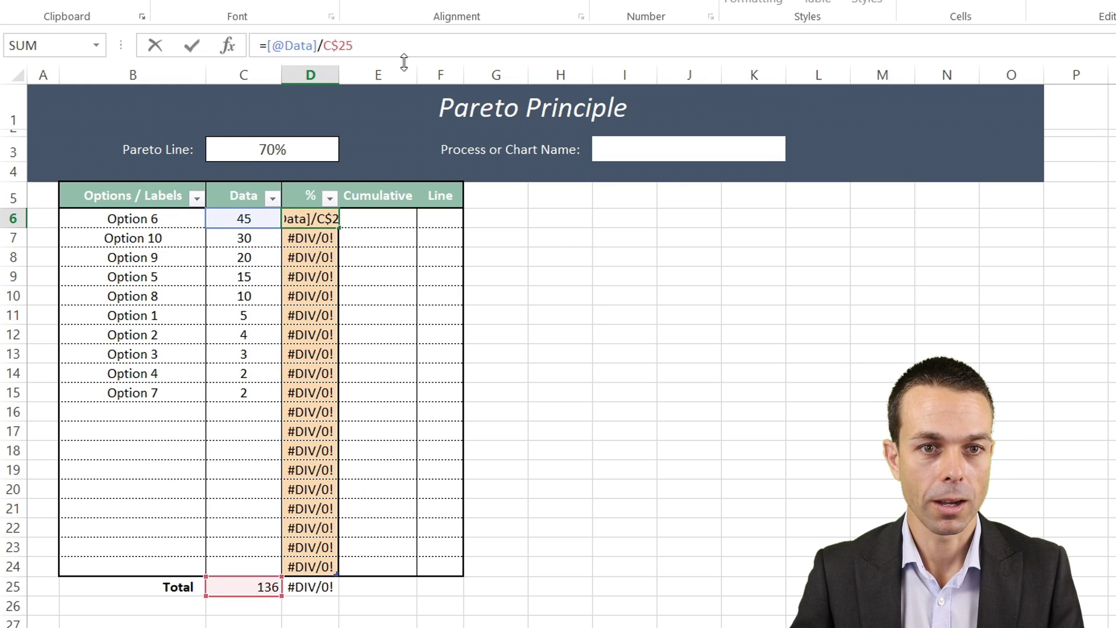
key(Return)
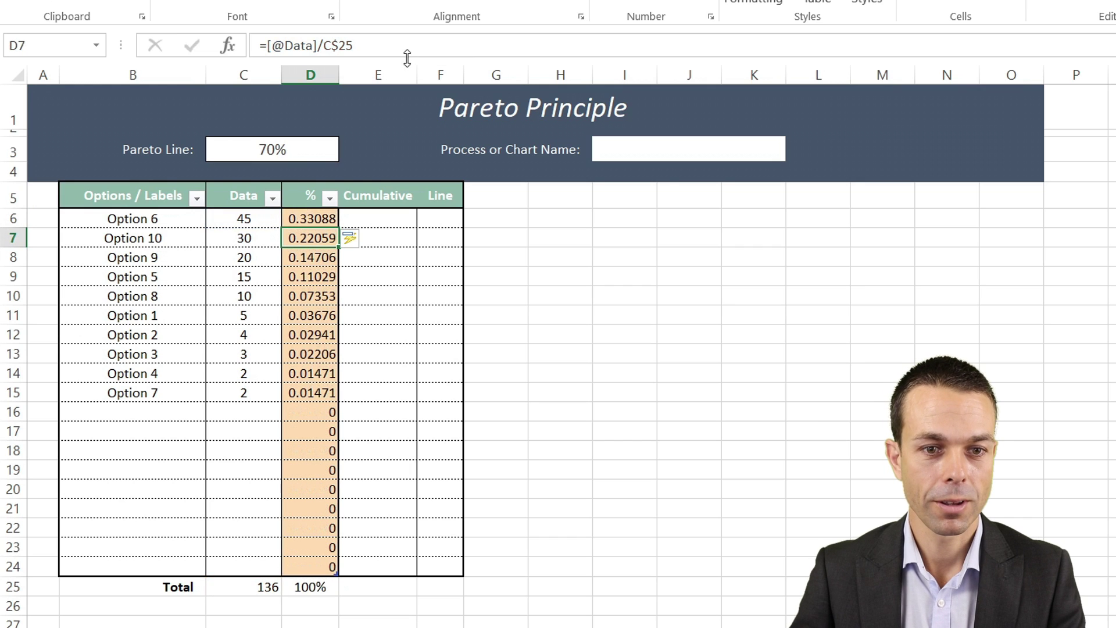
click(256, 588)
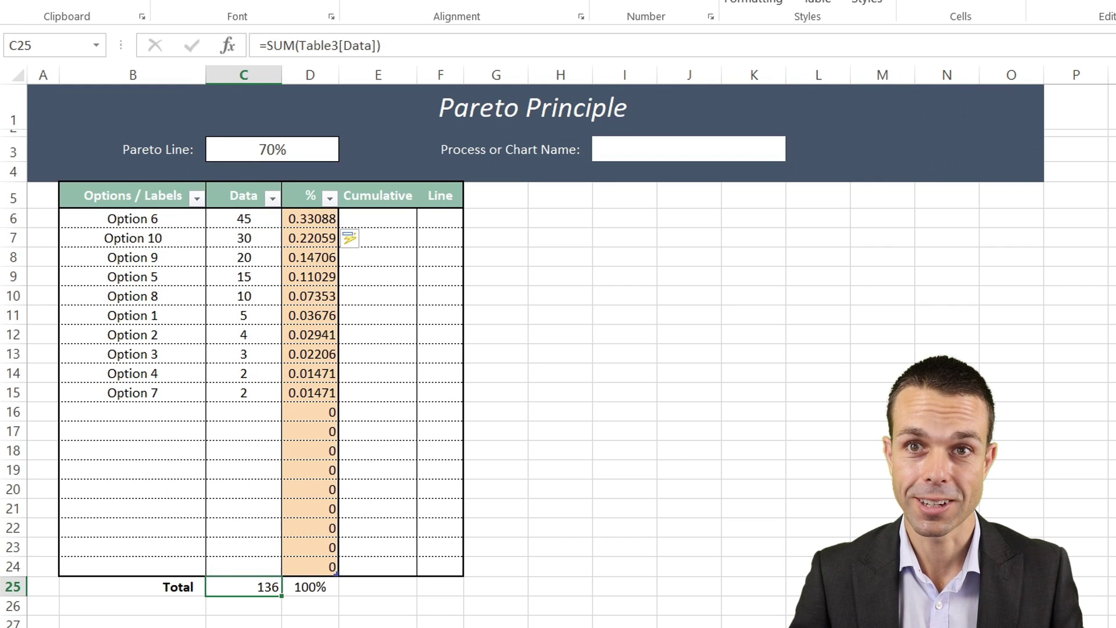
Step: Format the % column values in D6:D24 as percentages and centre them horizontally and vertically
click(302, 222)
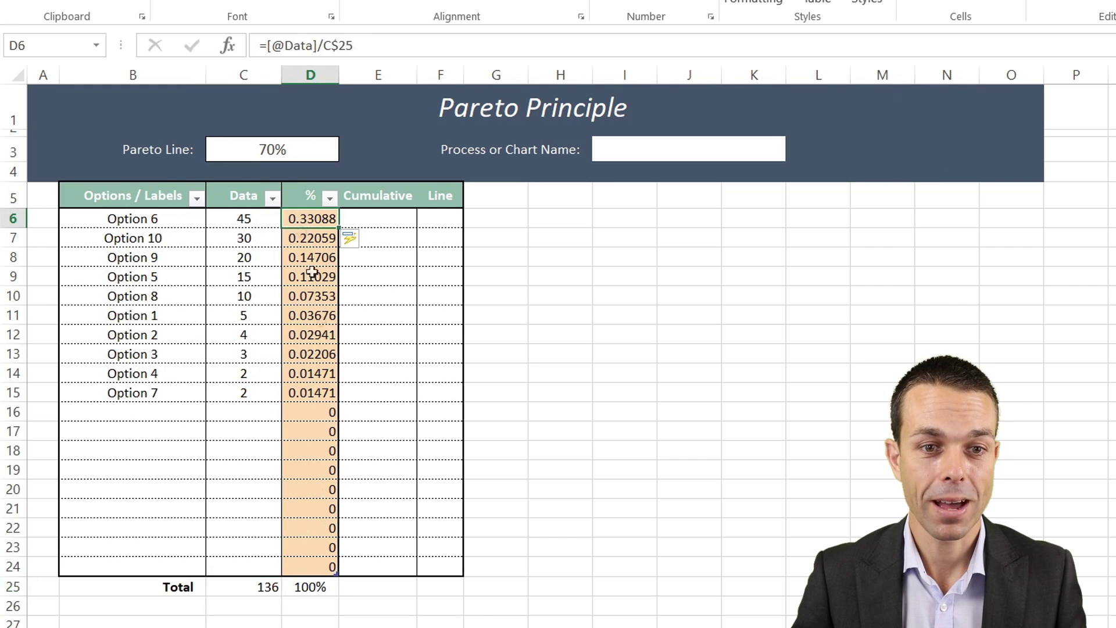
shift+click(322, 567)
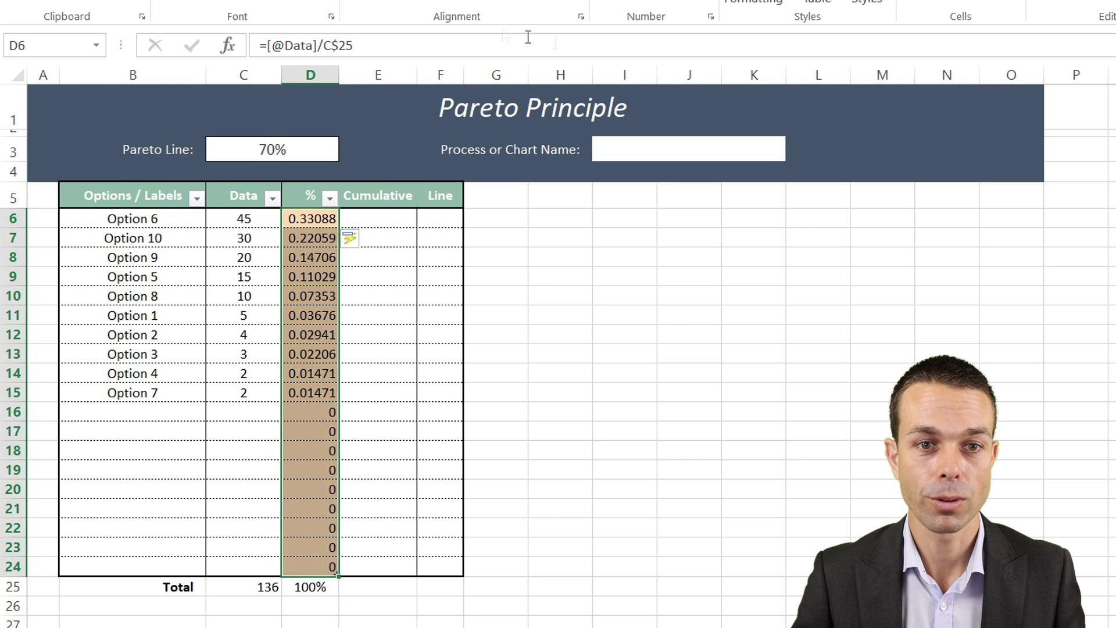
key(ctrl+shift+5)
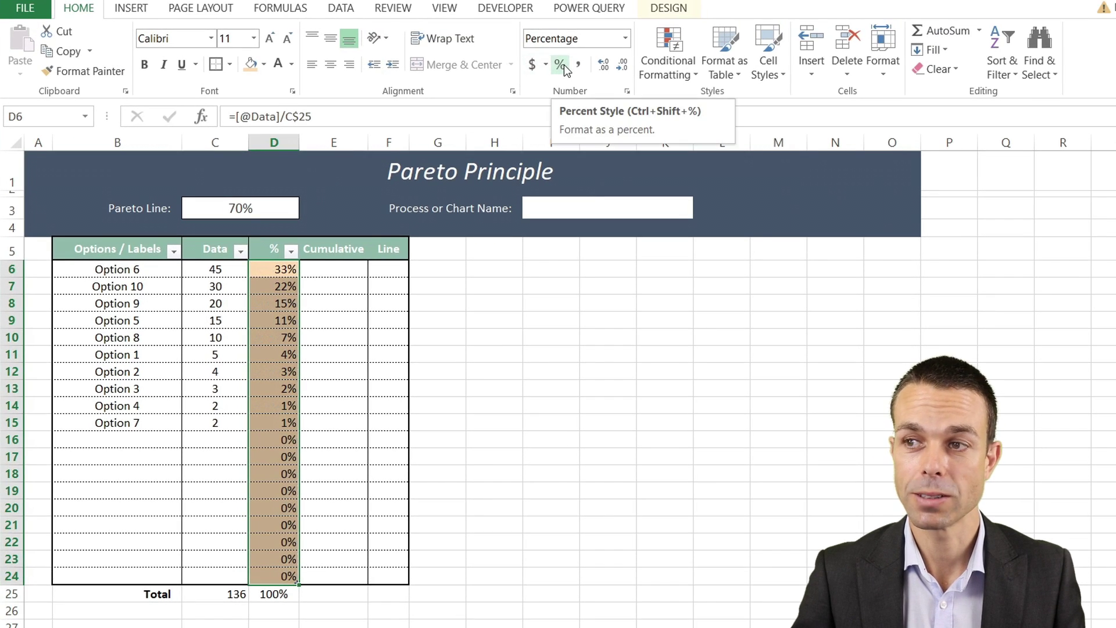
click(330, 64)
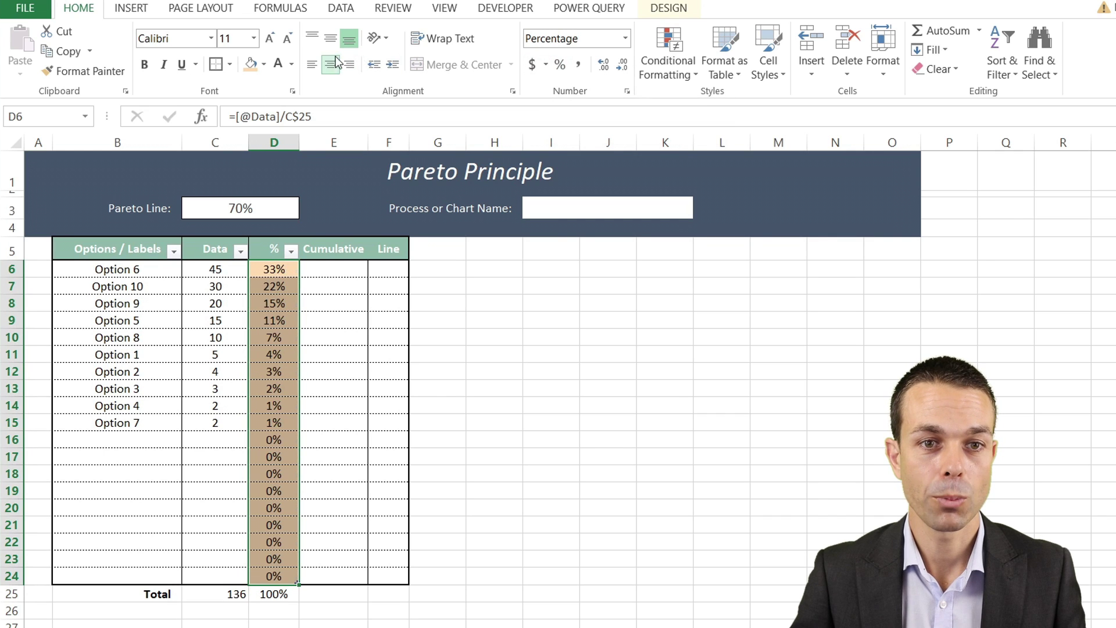
click(282, 359)
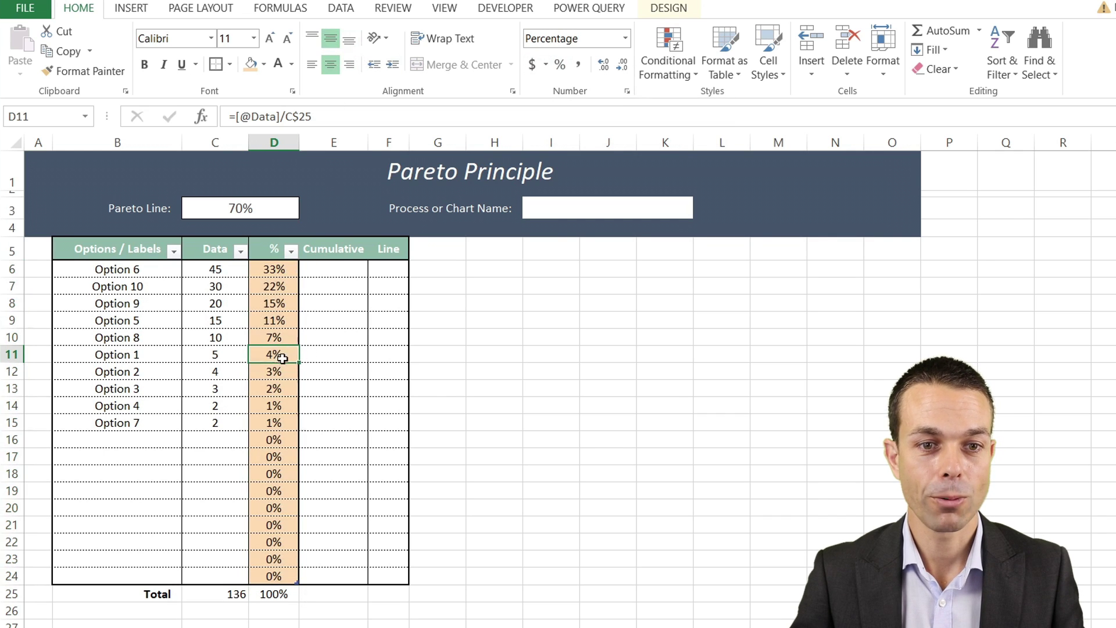
Step: Sort the table by the Data column from largest to smallest
click(340, 272)
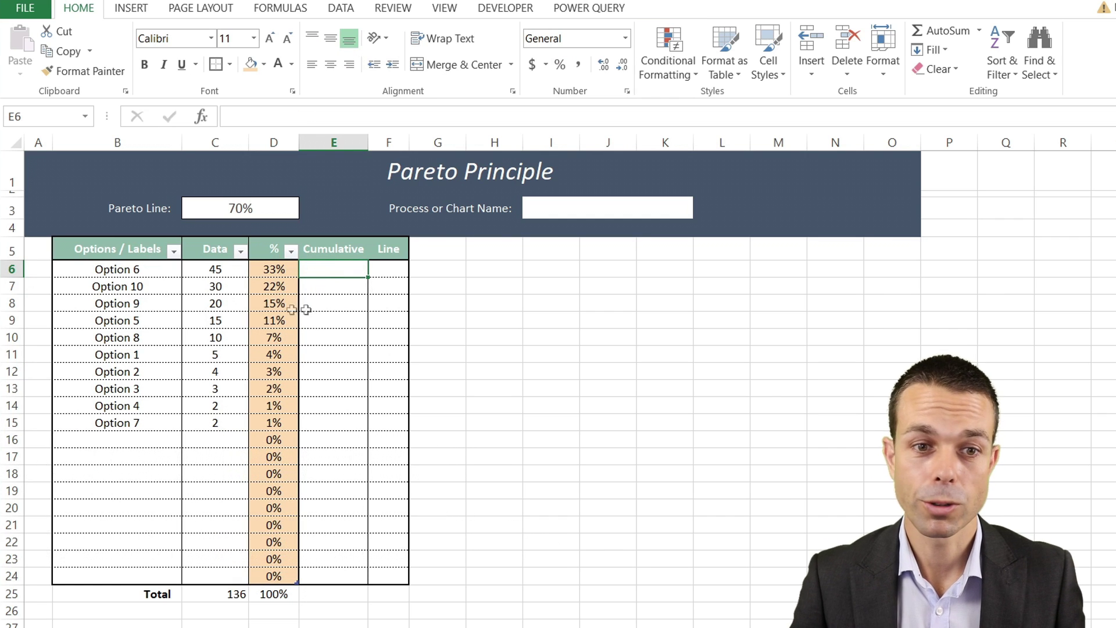
click(240, 251)
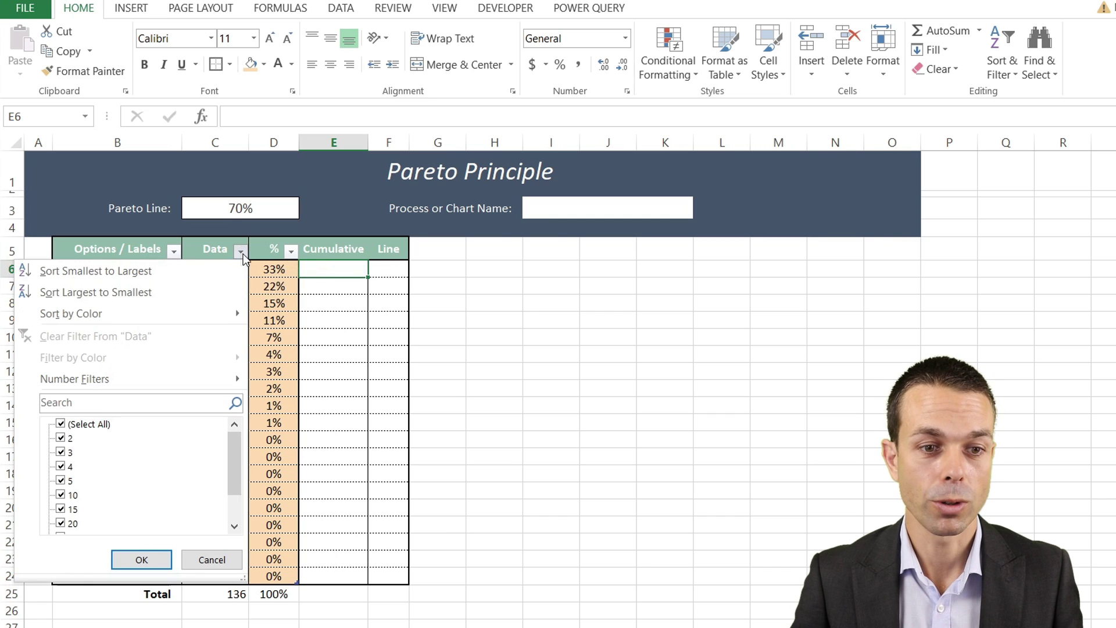
click(113, 297)
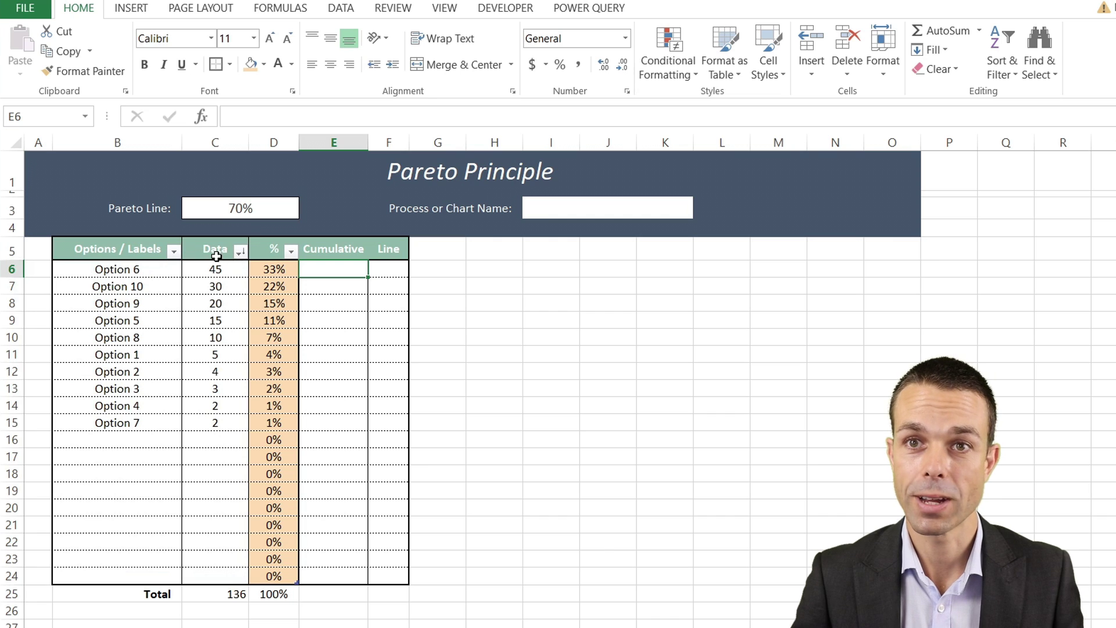
click(215, 595)
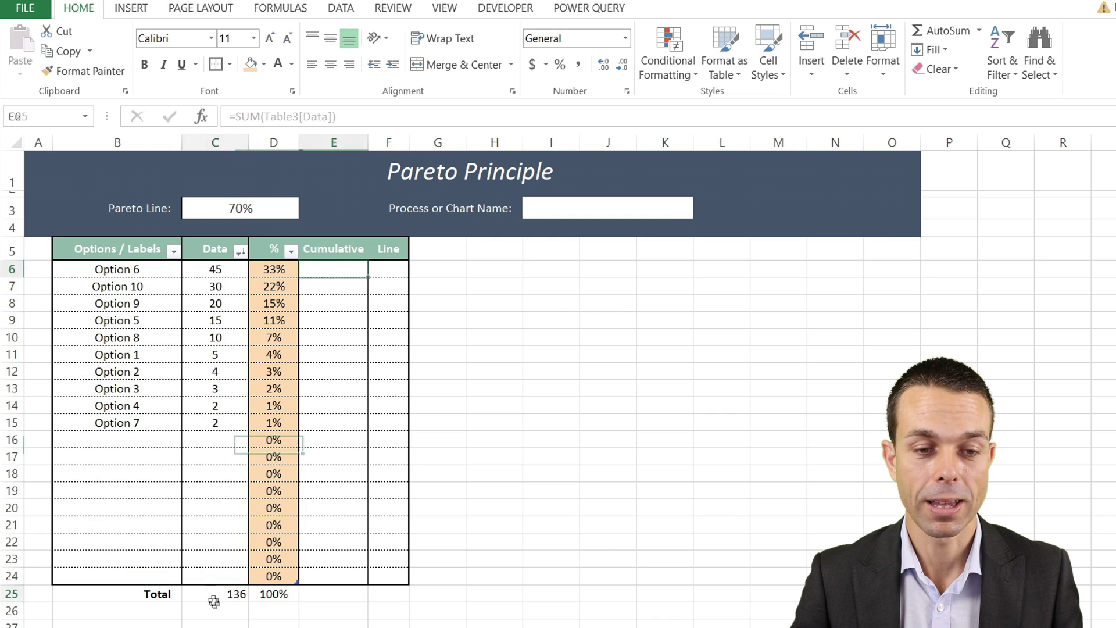
click(230, 542)
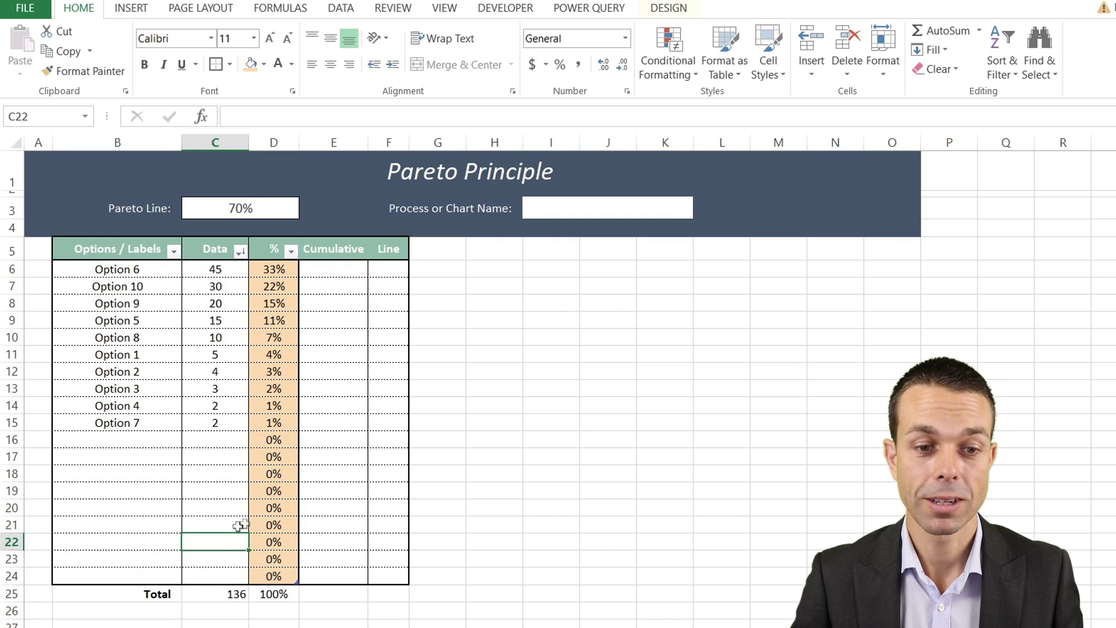
Step: Enter =[@[%]] in E6 to start the Cumulative column with the first option's percentage
click(332, 269)
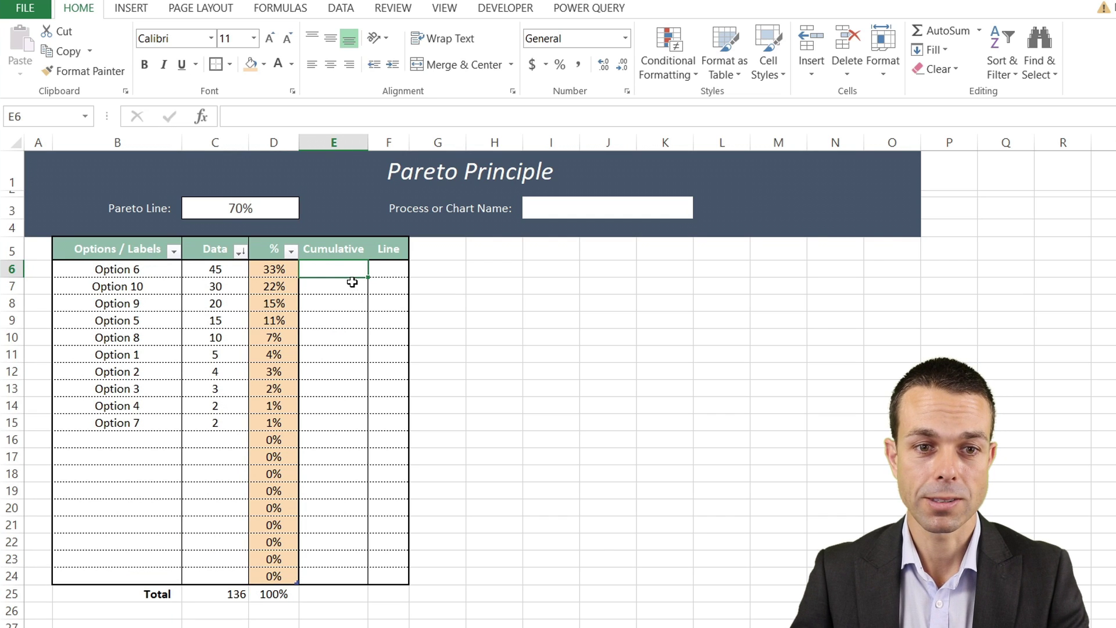
text(=)
click(272, 268)
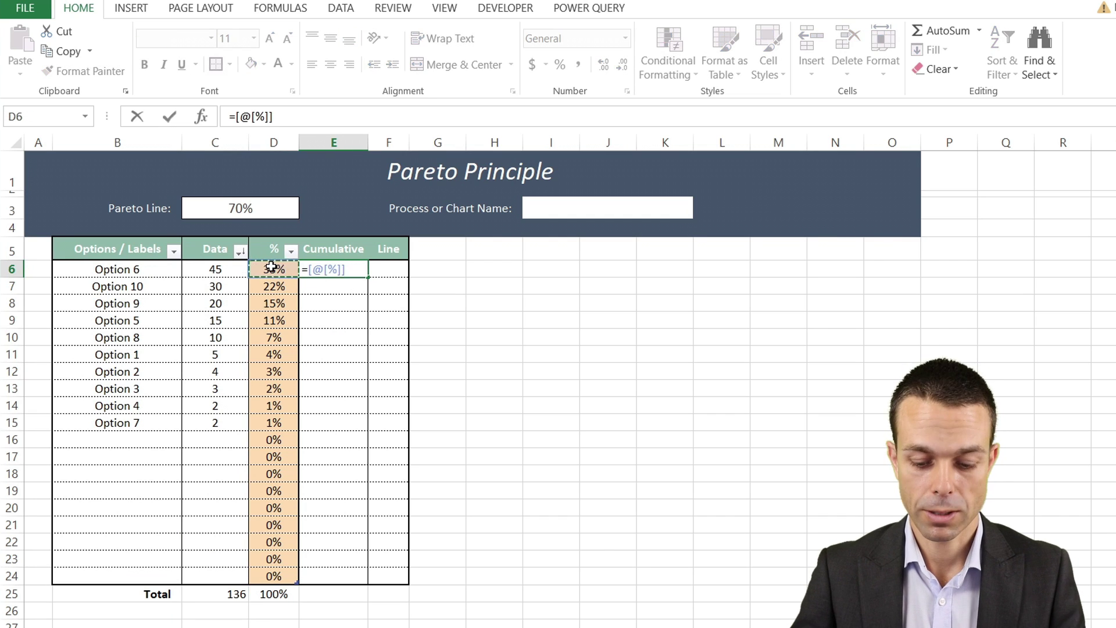
key(Return)
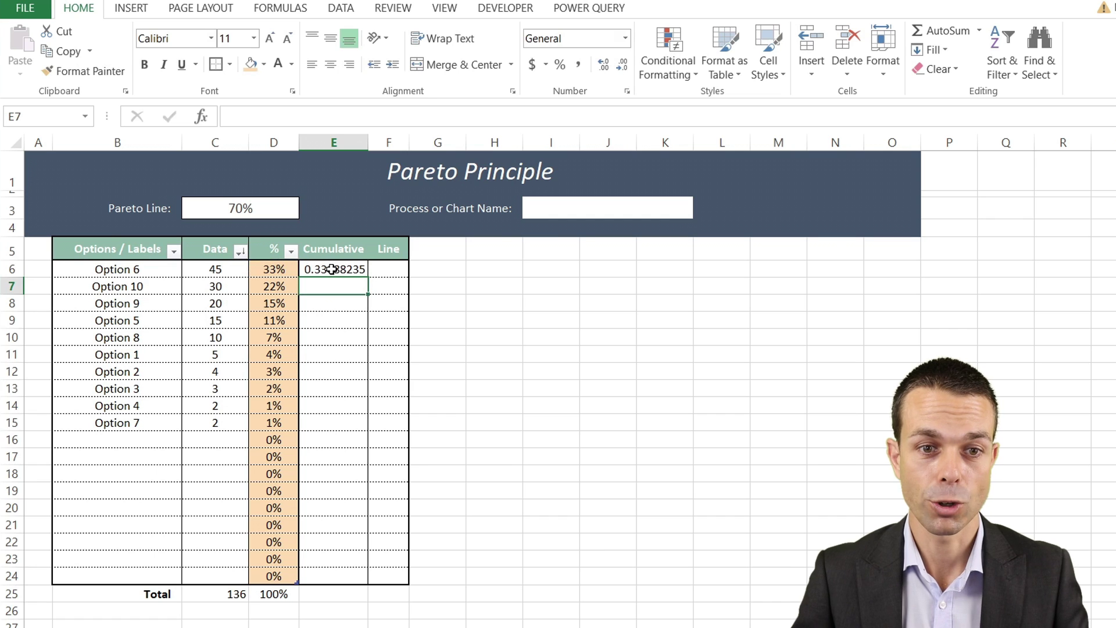
Step: Format the Cumulative cells E6:E24 as percentages and centre them horizontally and vertically
drag(336, 268, 334, 576)
click(560, 65)
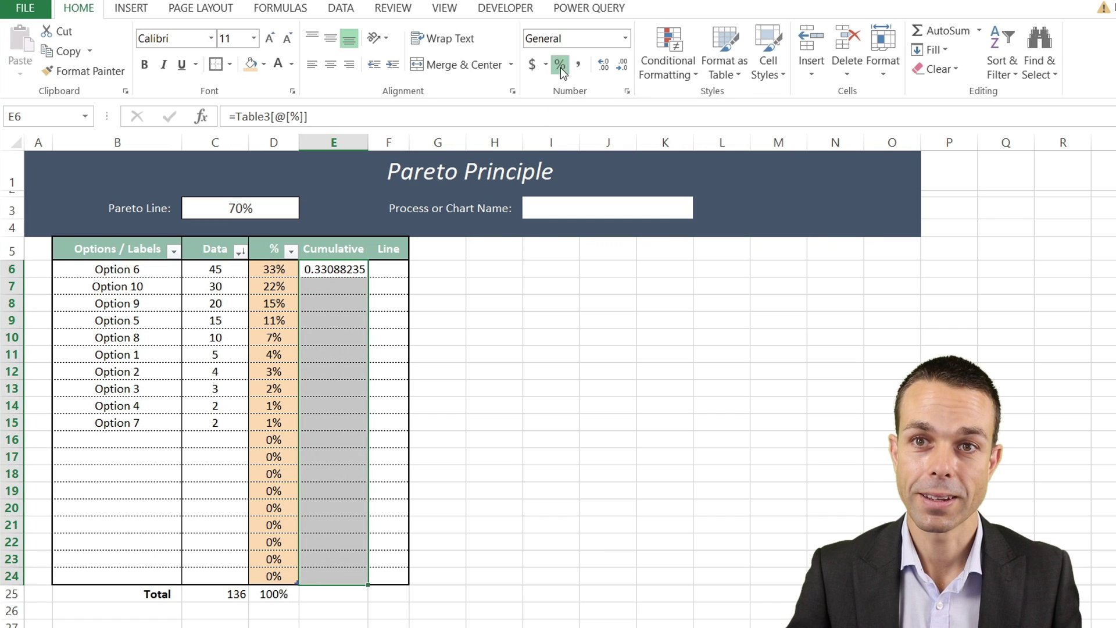
click(330, 64)
click(330, 39)
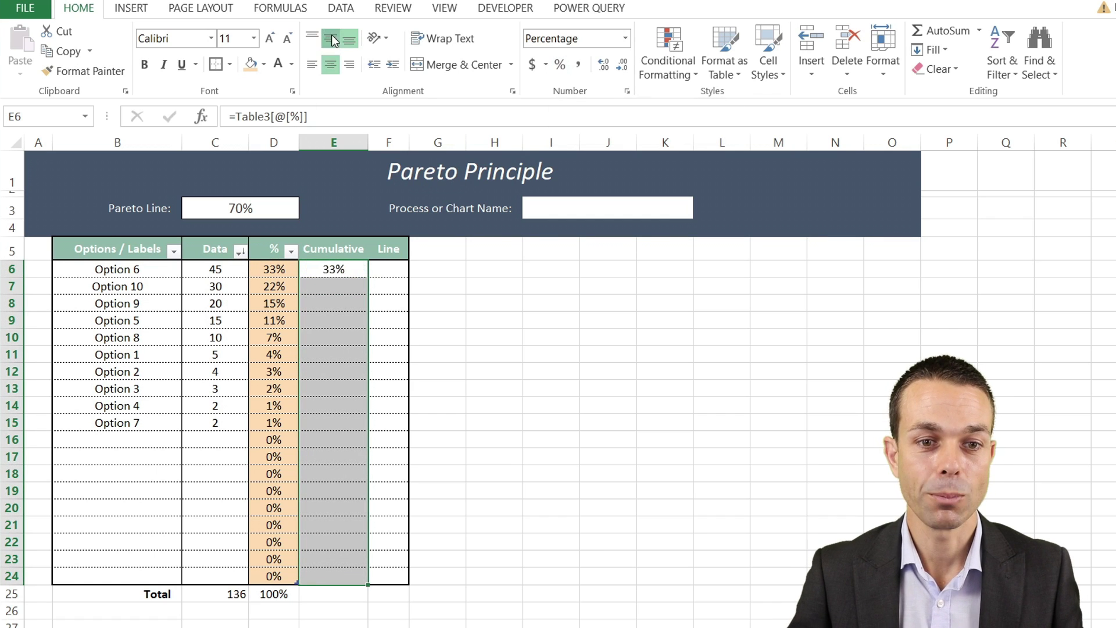
Step: Enter =E6+[@[%]] in E7 to add the second option's percentage to the cumulative value above
click(333, 287)
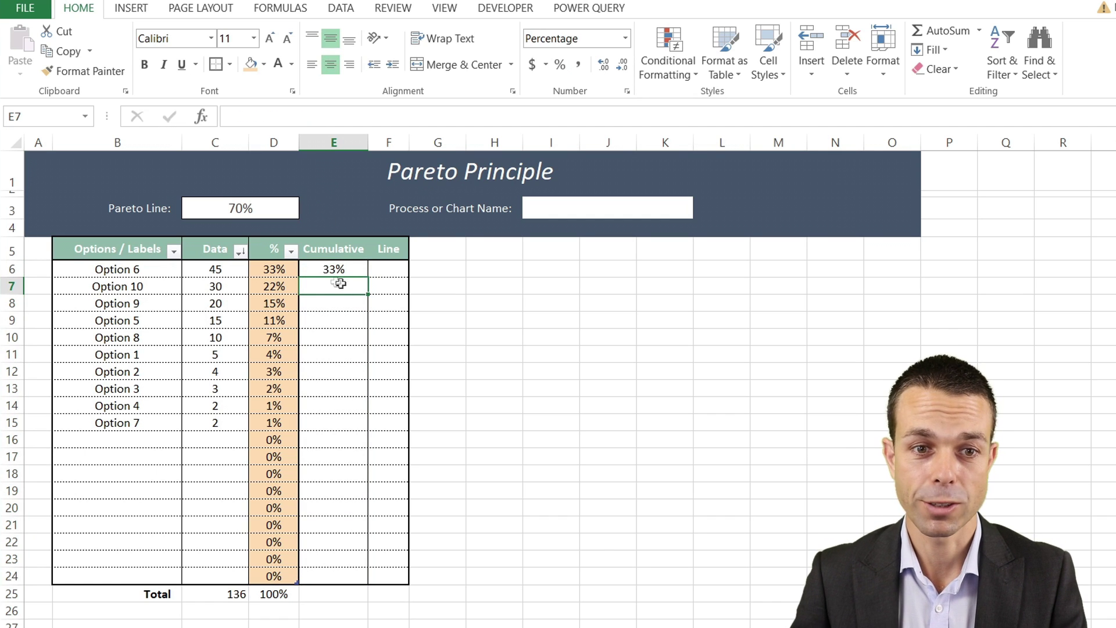
text(=)
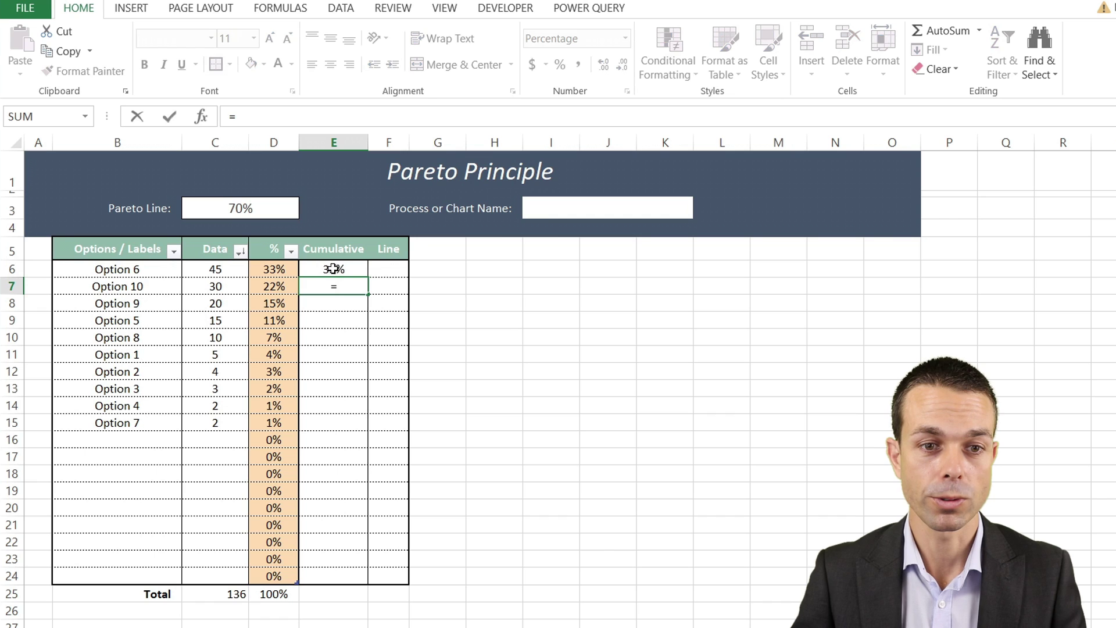
click(330, 268)
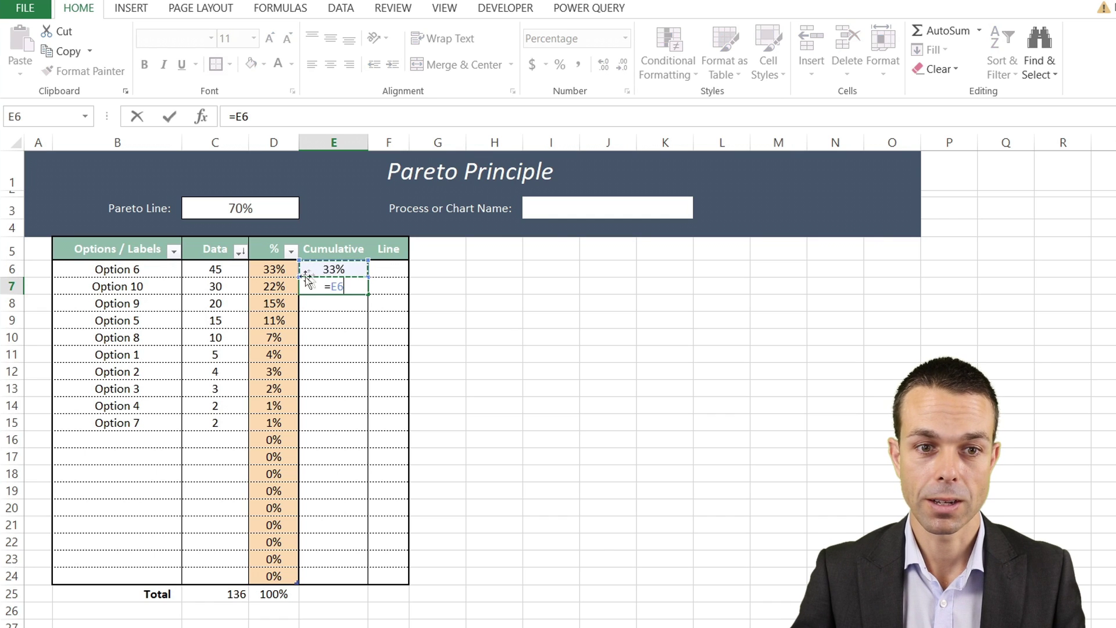
text(+)
click(277, 286)
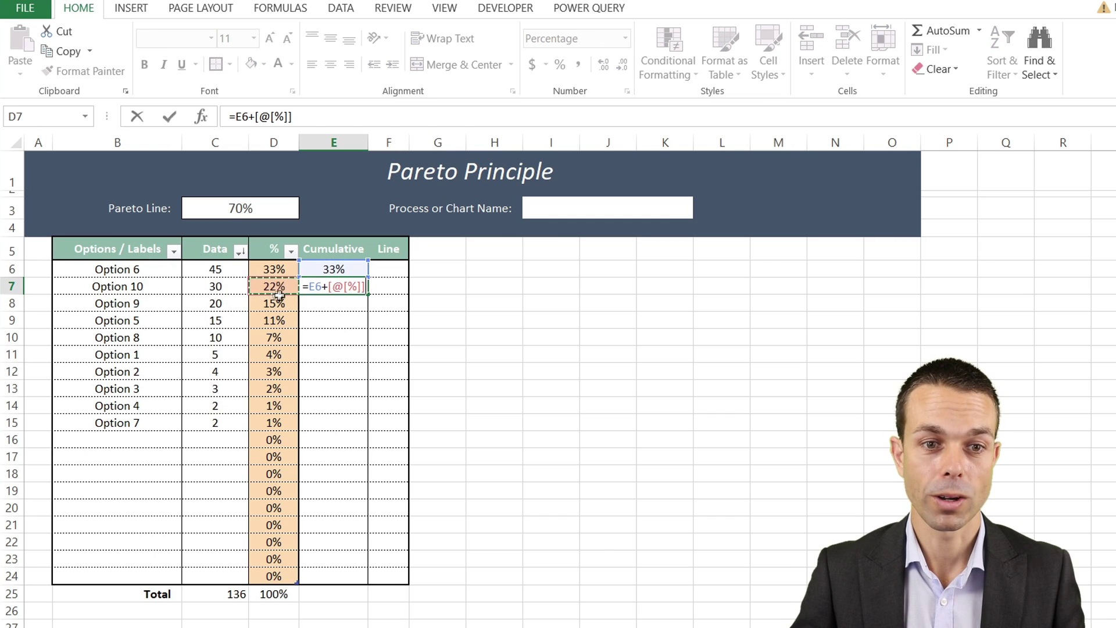
key(Return)
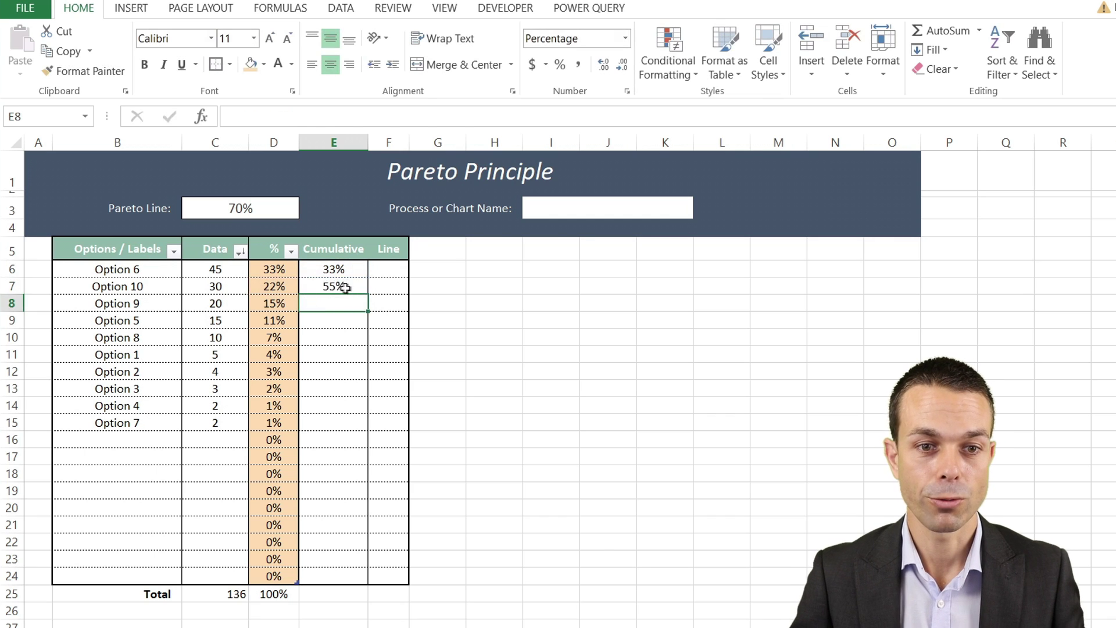
Step: Fill the cumulative formula from E7 down to E23
click(345, 288)
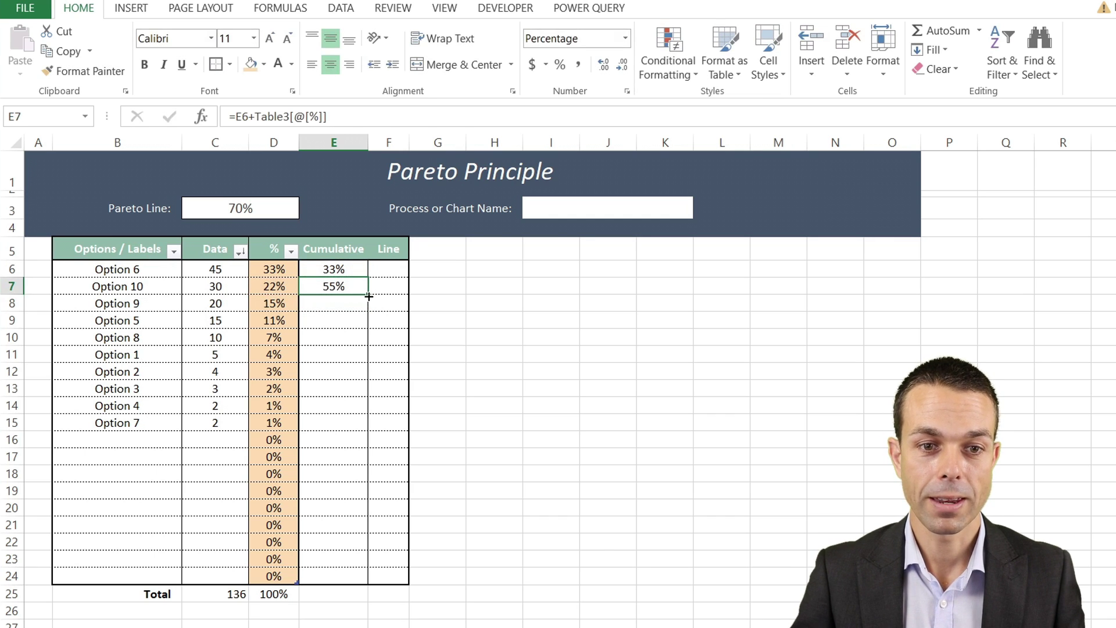
drag(368, 297, 366, 559)
click(340, 474)
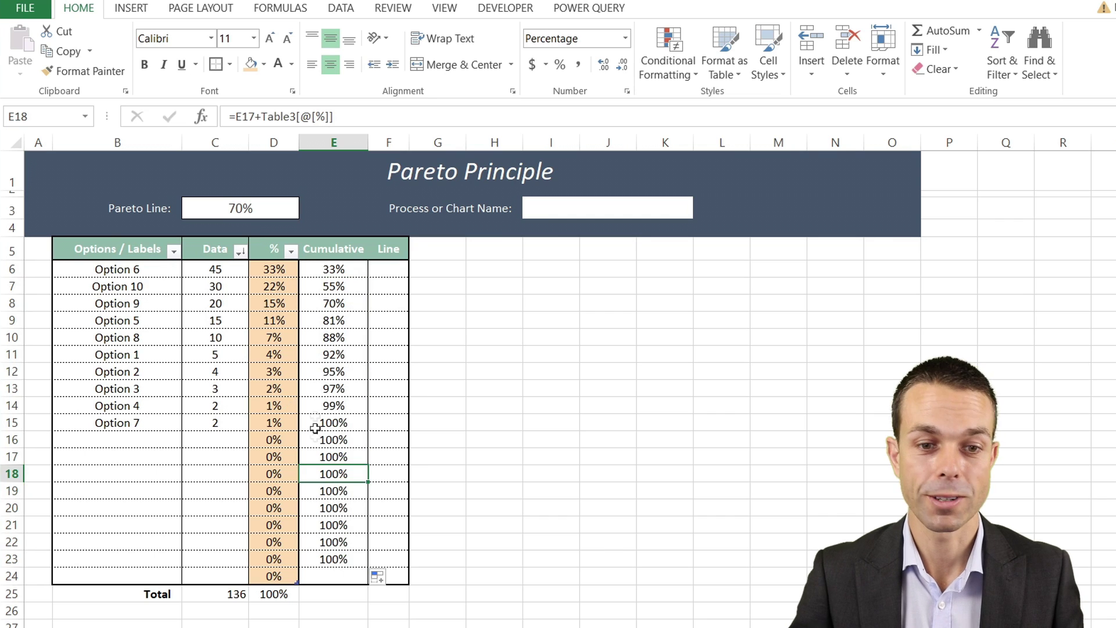
Step: Copy the cumulative formula from E23 into E24, pasting only the formula so the table's bottom border is kept
click(333, 559)
key(ctrl+c)
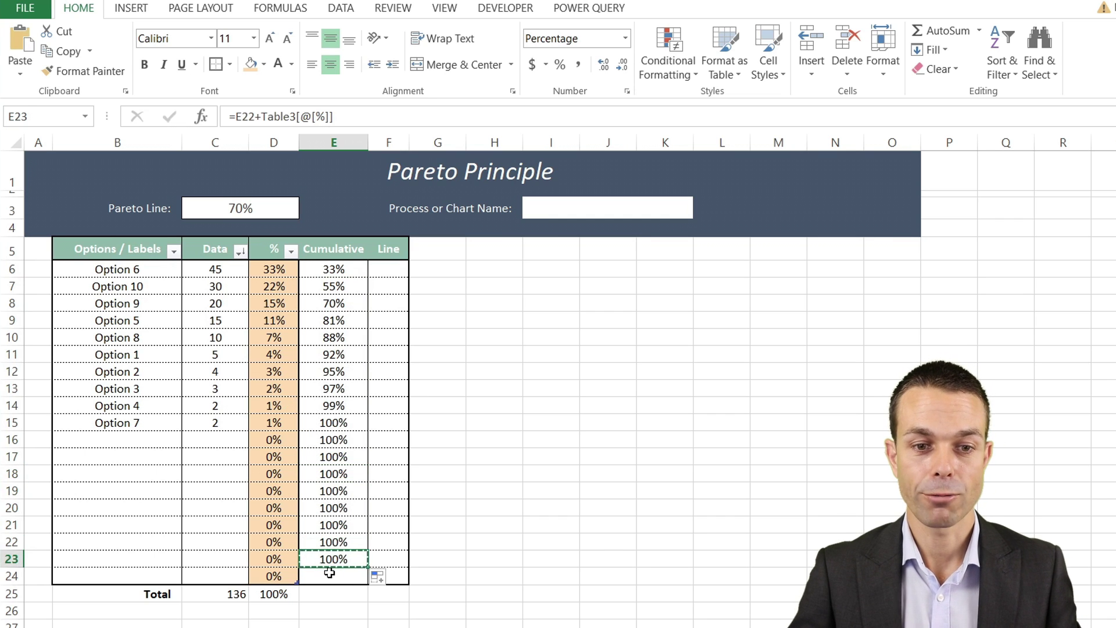
click(330, 575)
right_click(329, 575)
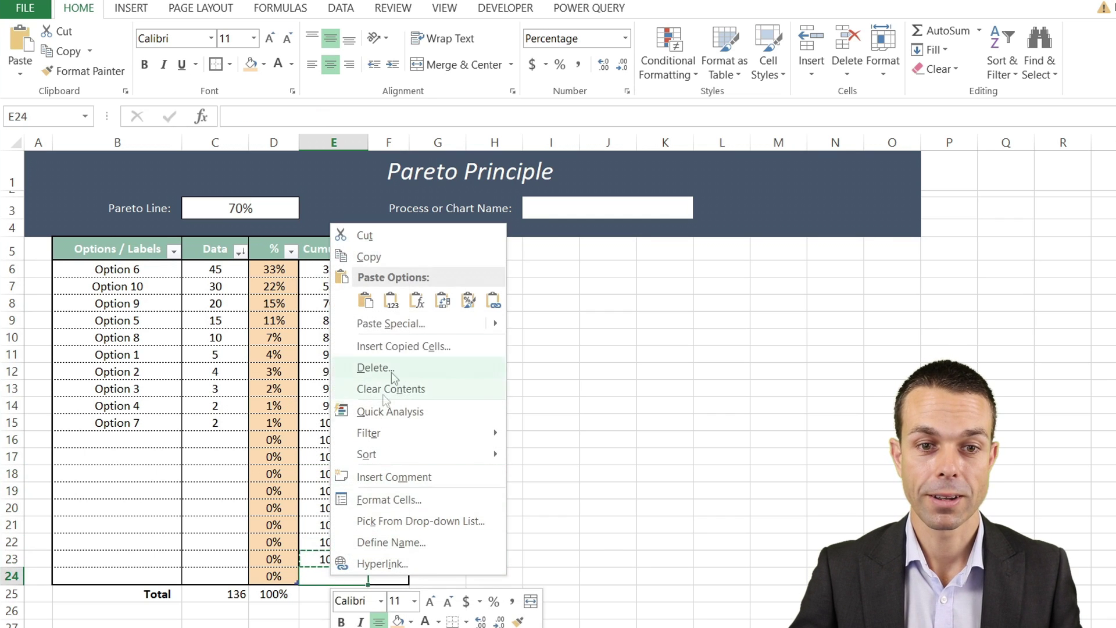
click(417, 301)
click(333, 445)
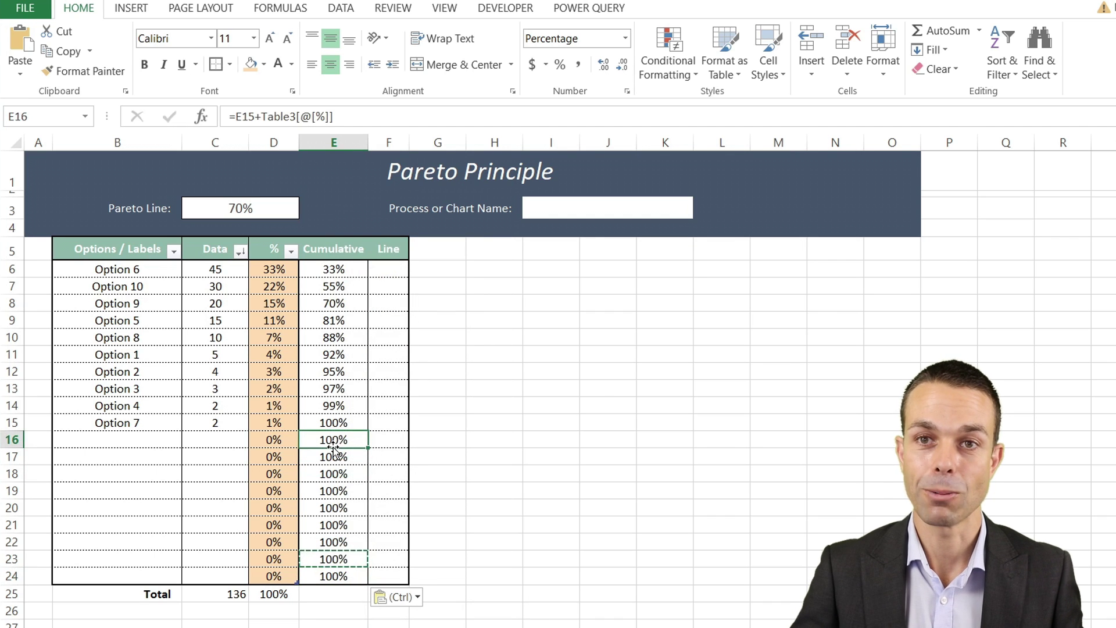
key(Escape)
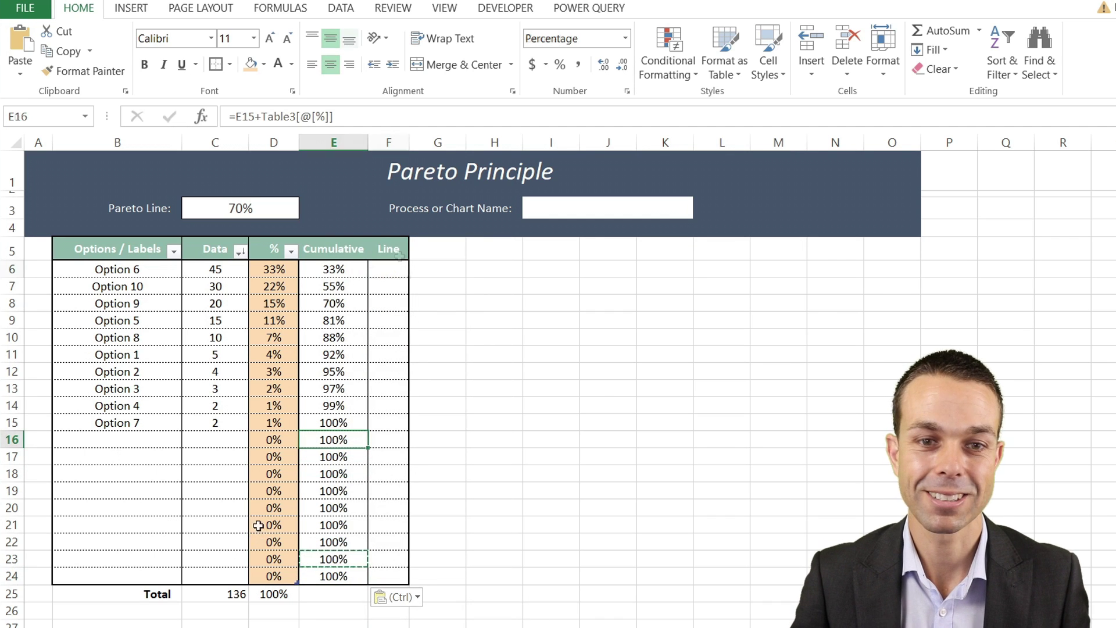
Step: Widen column F slightly and enter =IF(ISBLANK(E6),"",C$3) in F6 for the Pareto line value
click(389, 268)
drag(409, 140, 412, 140)
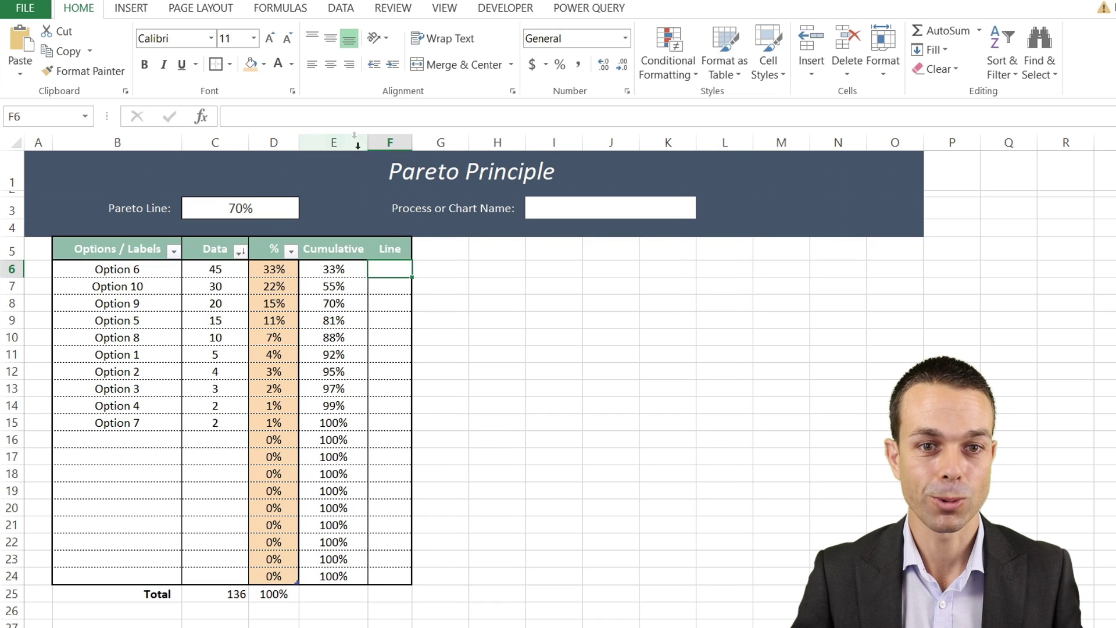
click(351, 117)
key(ctrl+v)
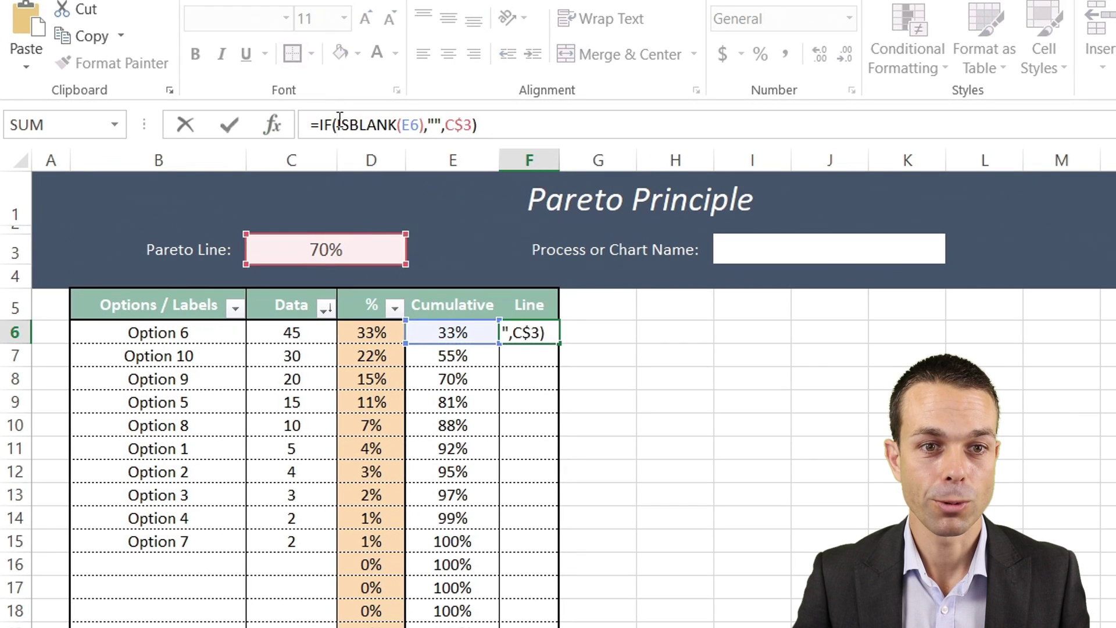
click(247, 116)
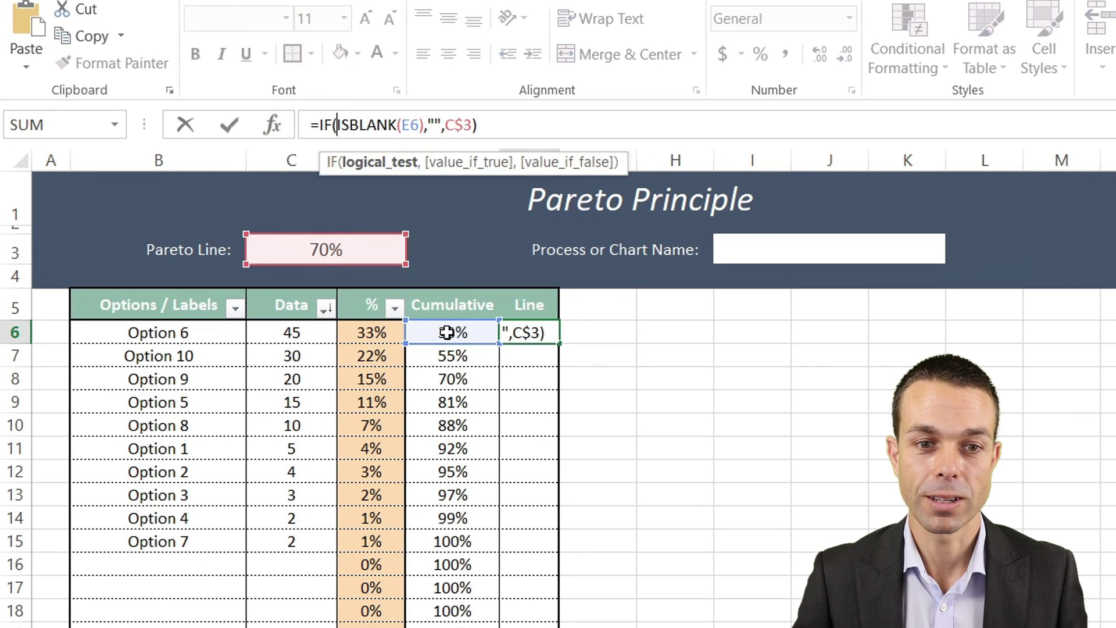
double_click(435, 123)
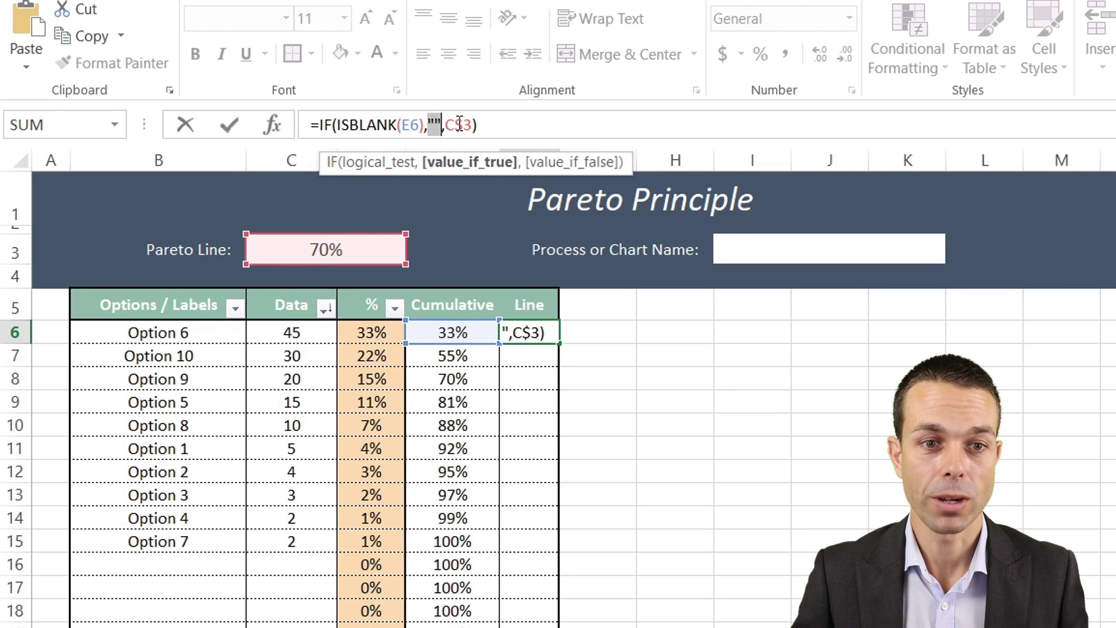
double_click(459, 124)
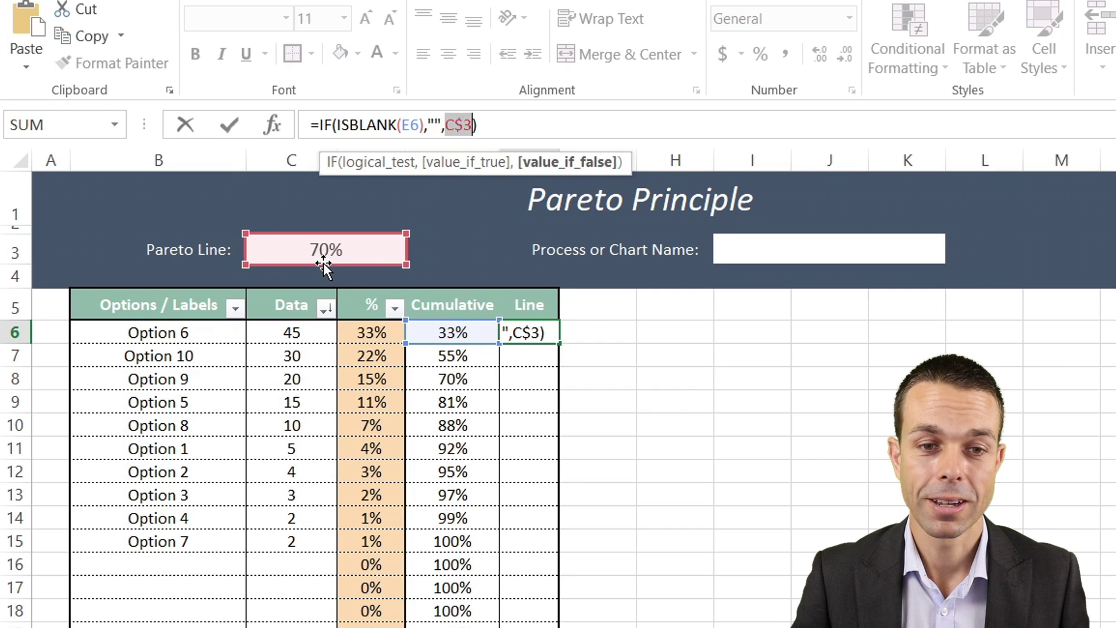
key(Return)
Step: Copy the F6 formula down the rest of the Line column, pasting only the formula
click(555, 340)
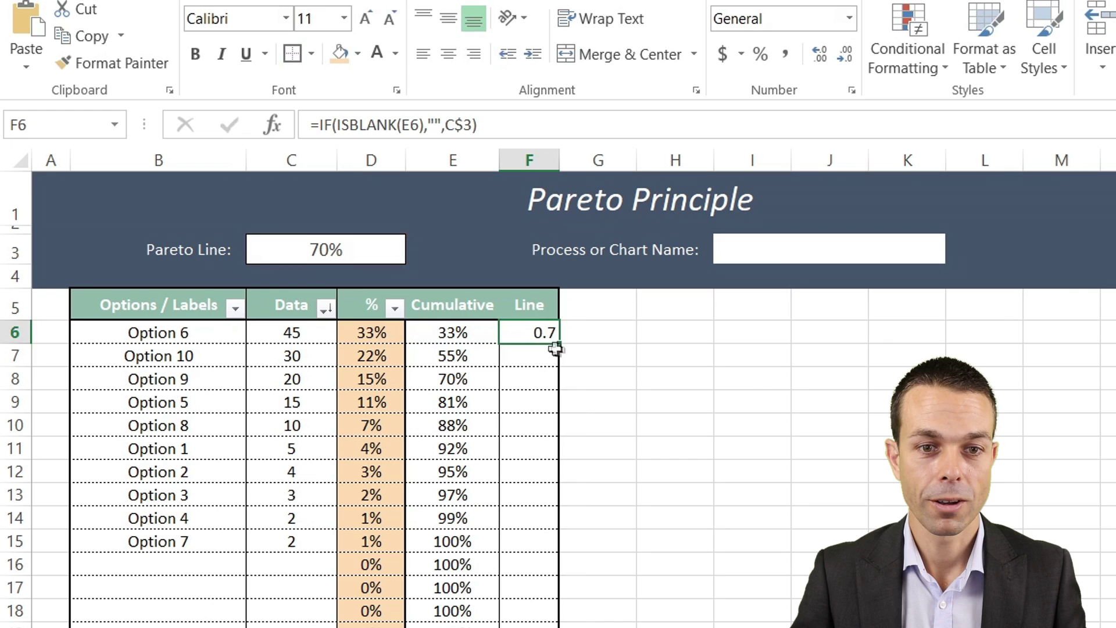
key(ctrl+c)
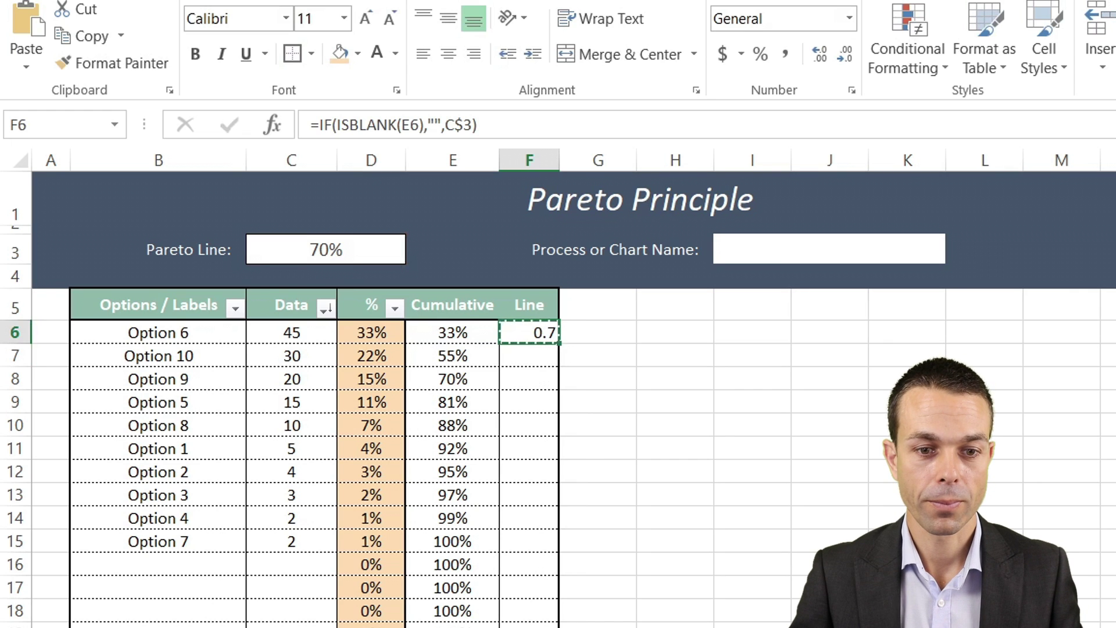
key(ctrl+shift+Down)
right_click(529, 361)
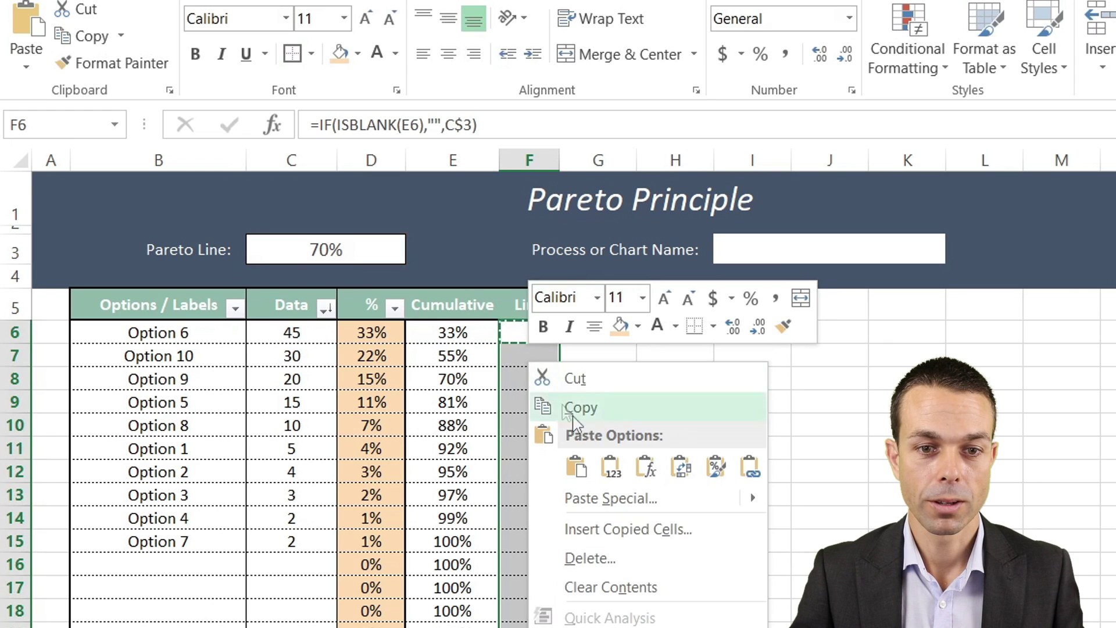
click(644, 466)
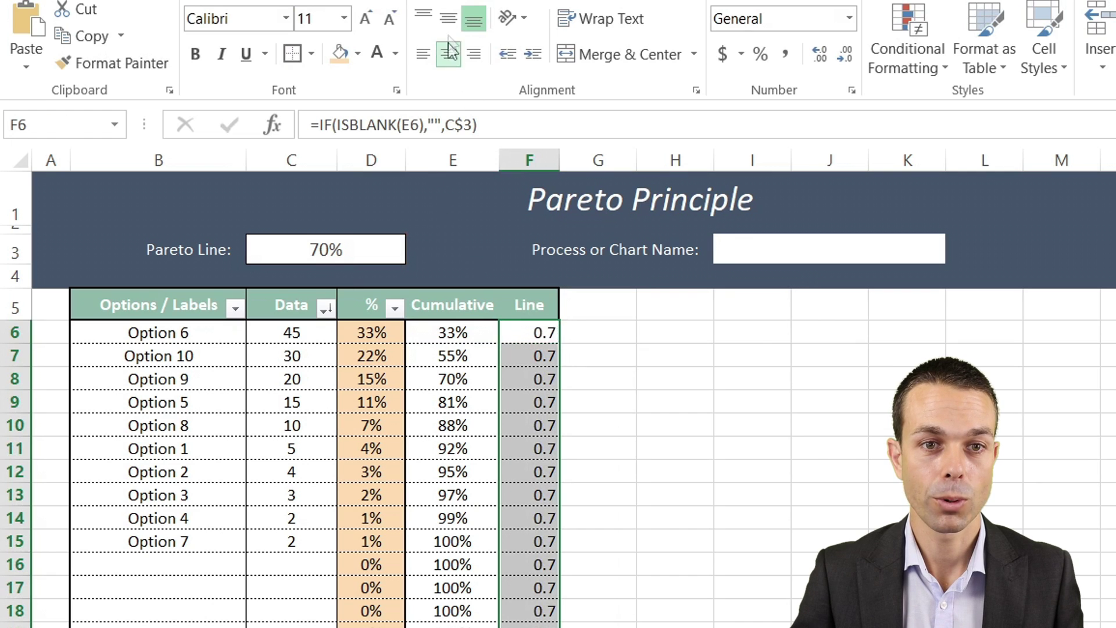
Step: Centre the Line column values F6:F24 horizontally and vertically and format them as percentages
click(448, 54)
click(448, 20)
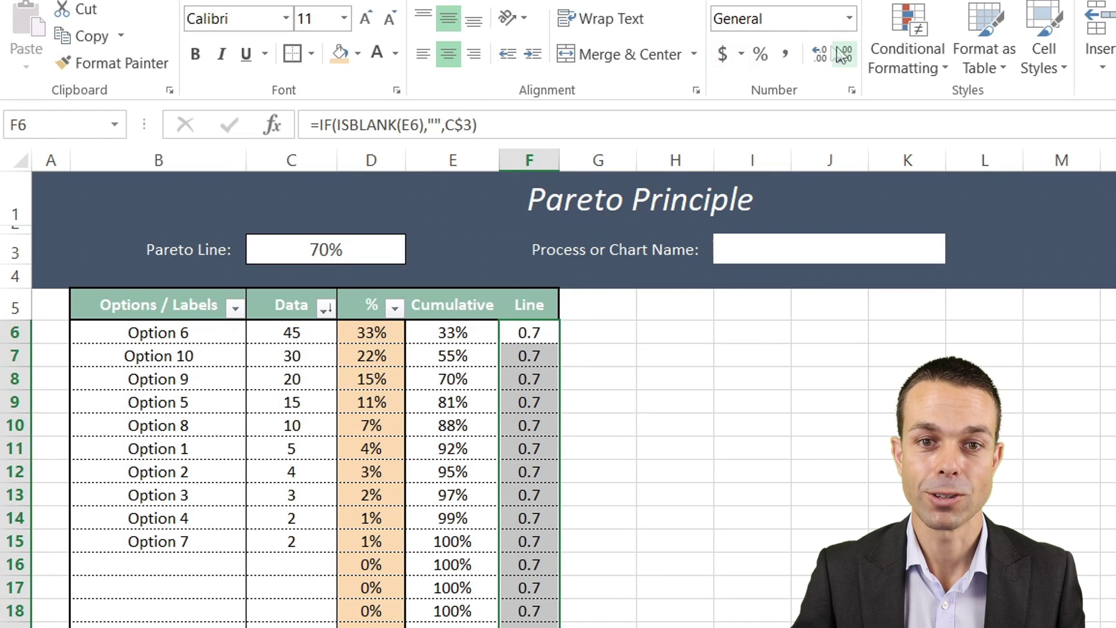
click(760, 54)
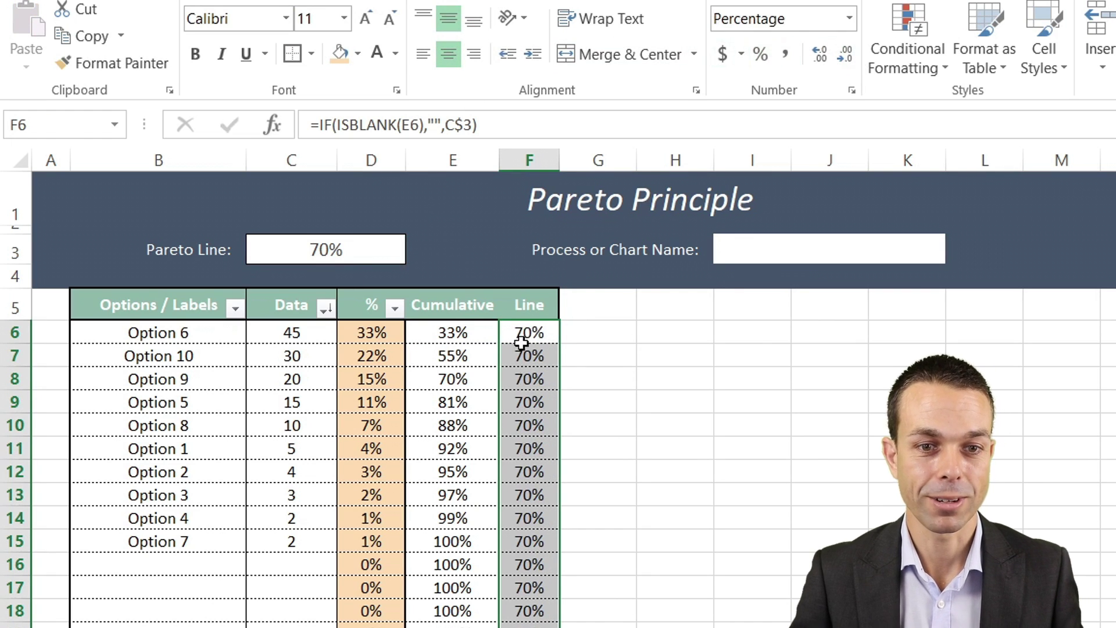
click(526, 356)
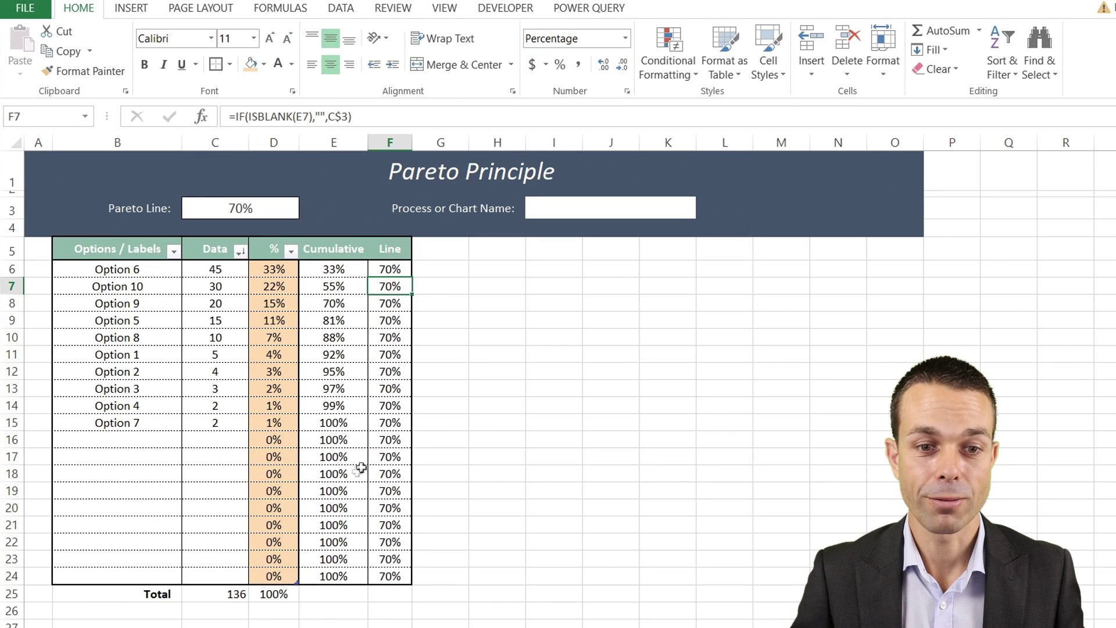
Step: Test the blank check of the Line formula in F17 by clearing E17, and undo the deletion
click(327, 454)
key(Delete)
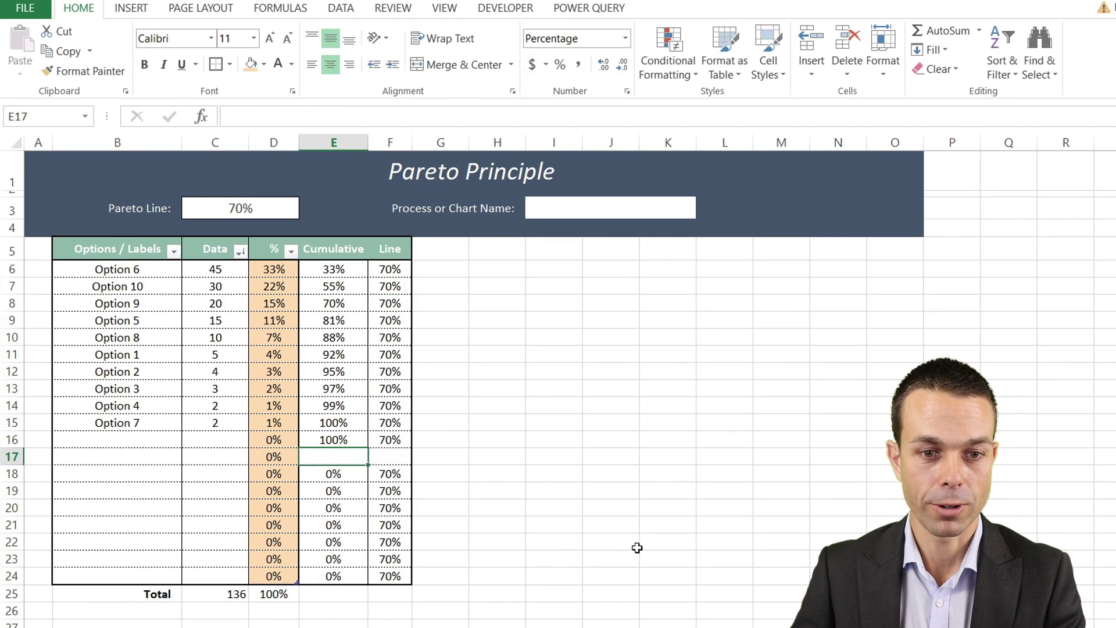
click(390, 457)
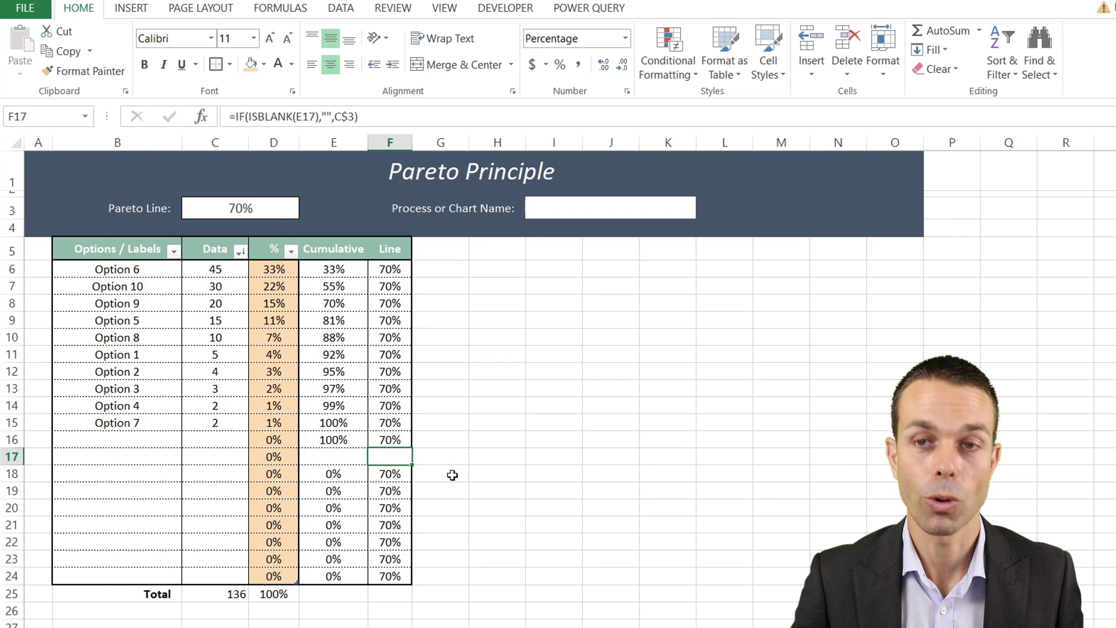
key(ctrl+z)
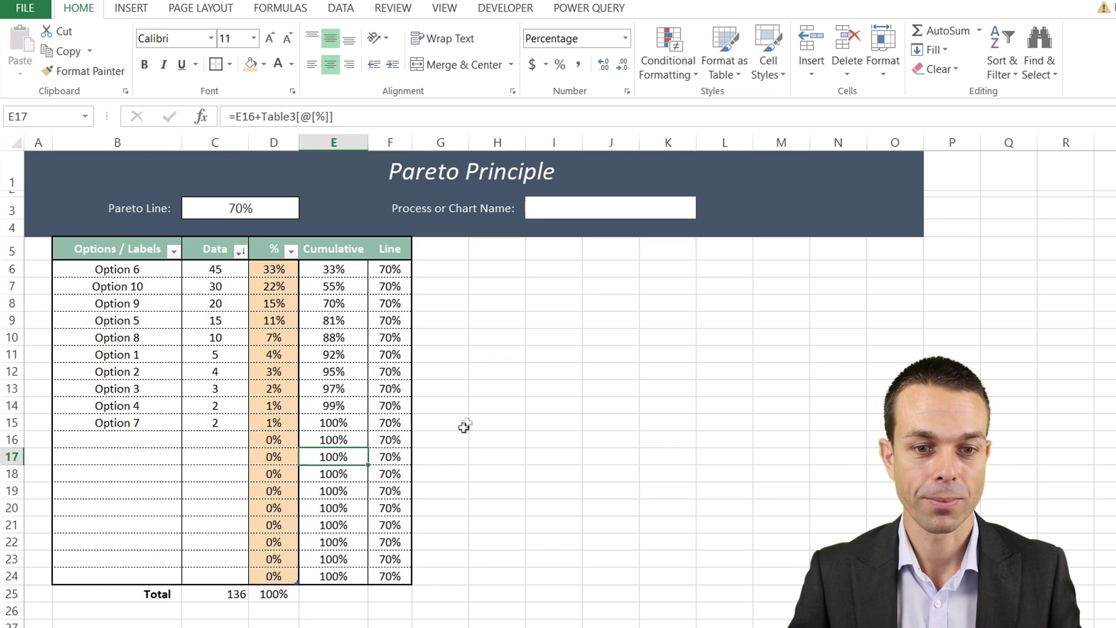
click(465, 425)
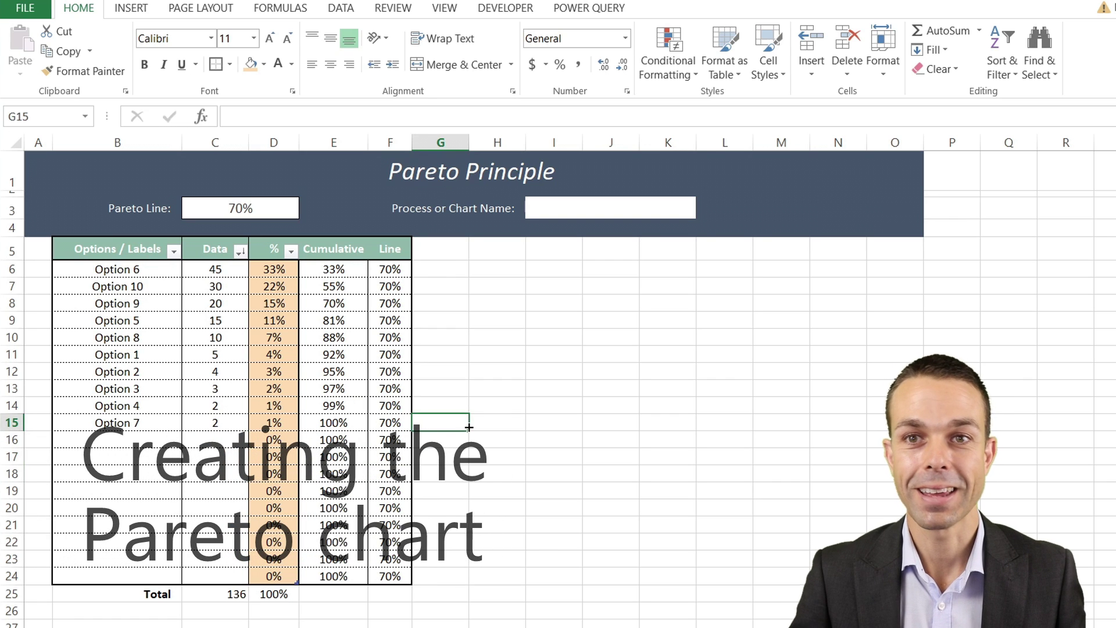
Step: Insert a 2-D clustered column chart from B6:C15 and place it beside the table under the header banner
click(112, 271)
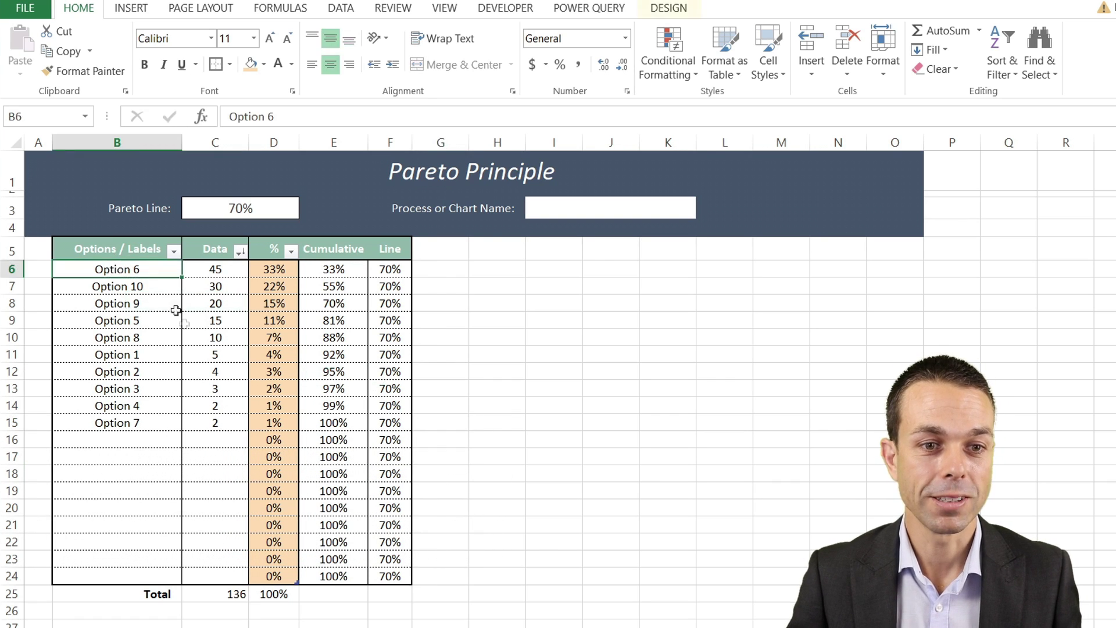
shift+click(217, 421)
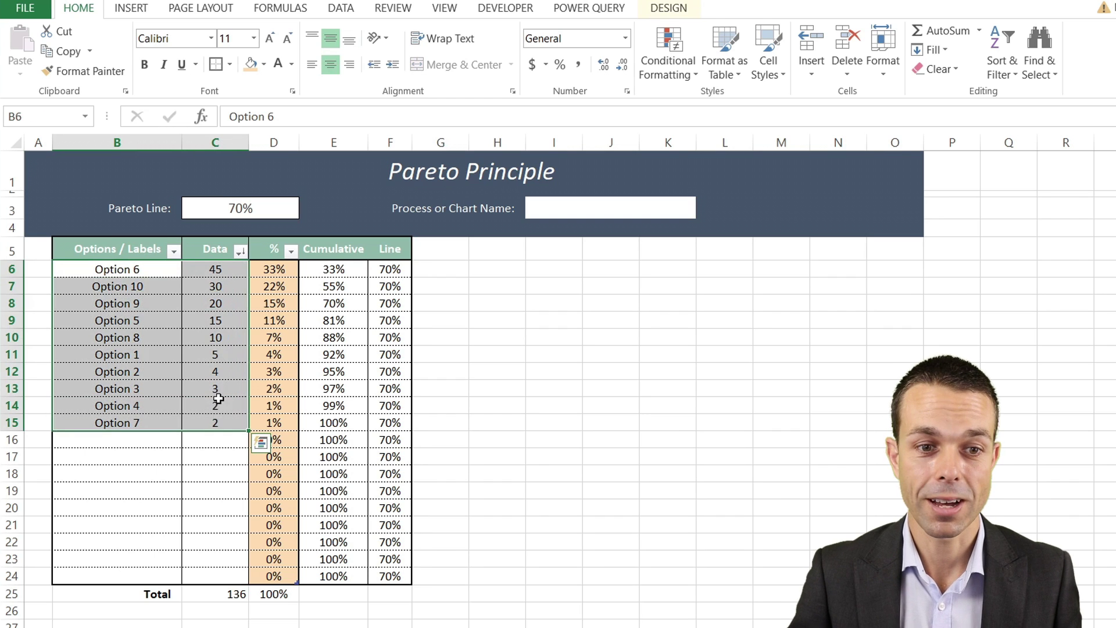
click(137, 11)
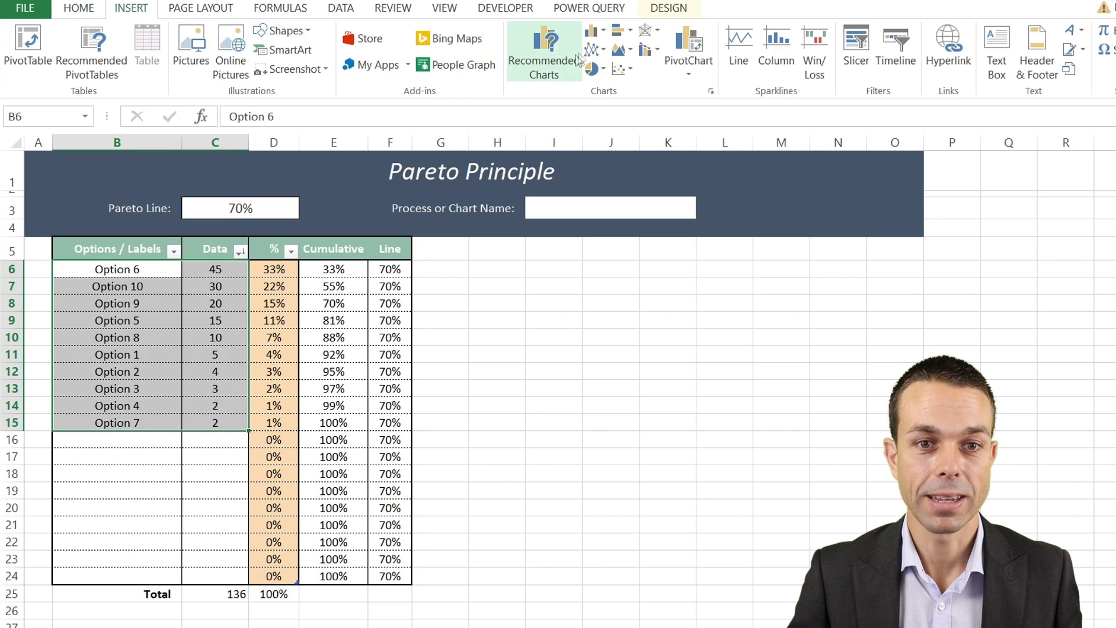
click(599, 34)
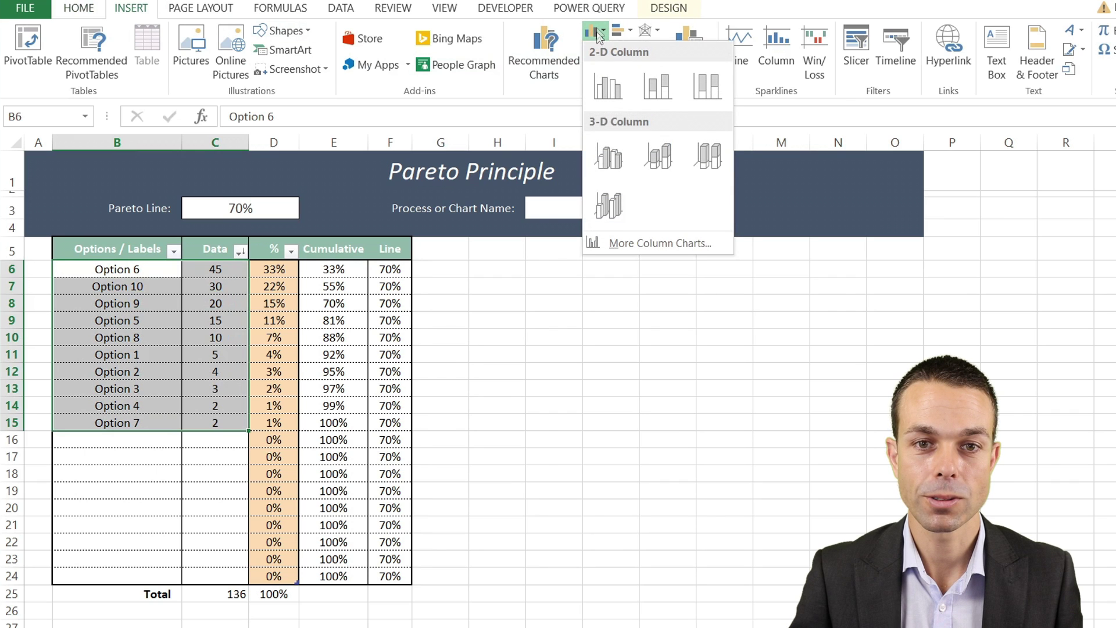
click(604, 92)
drag(578, 295, 596, 270)
Step: Link the chart title to the Process or Chart Name cell I3 with a formula reference
click(639, 283)
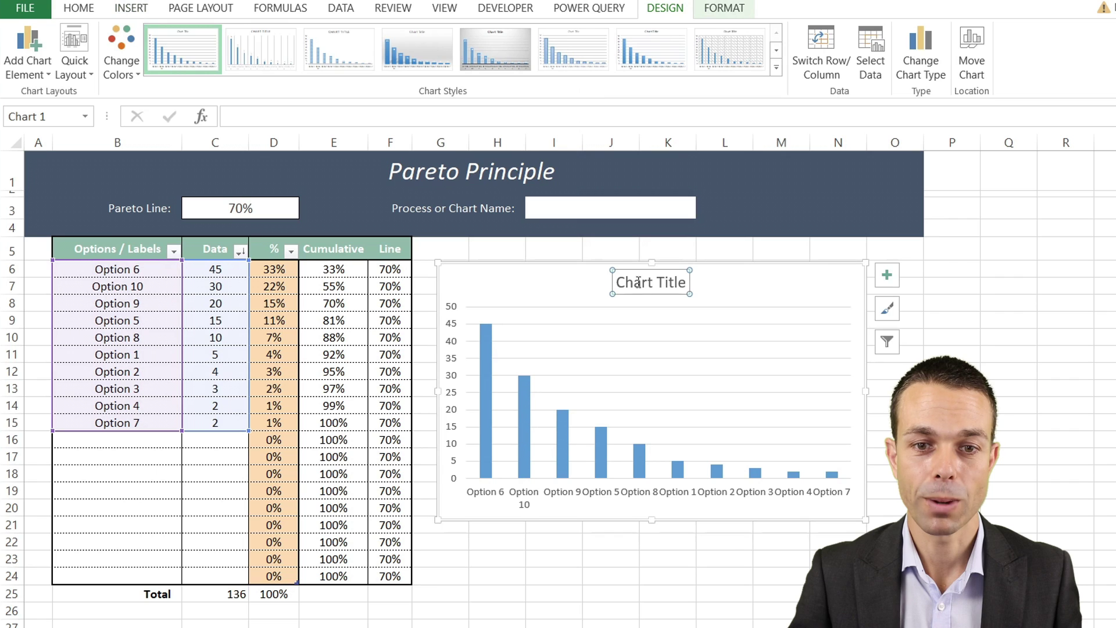
click(308, 123)
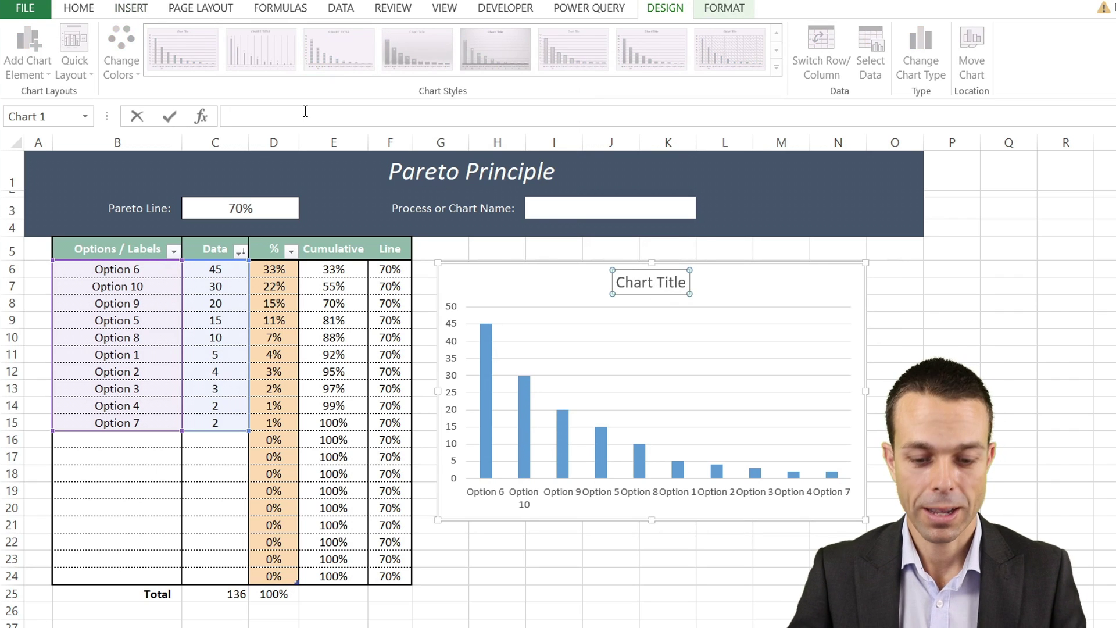
text(=)
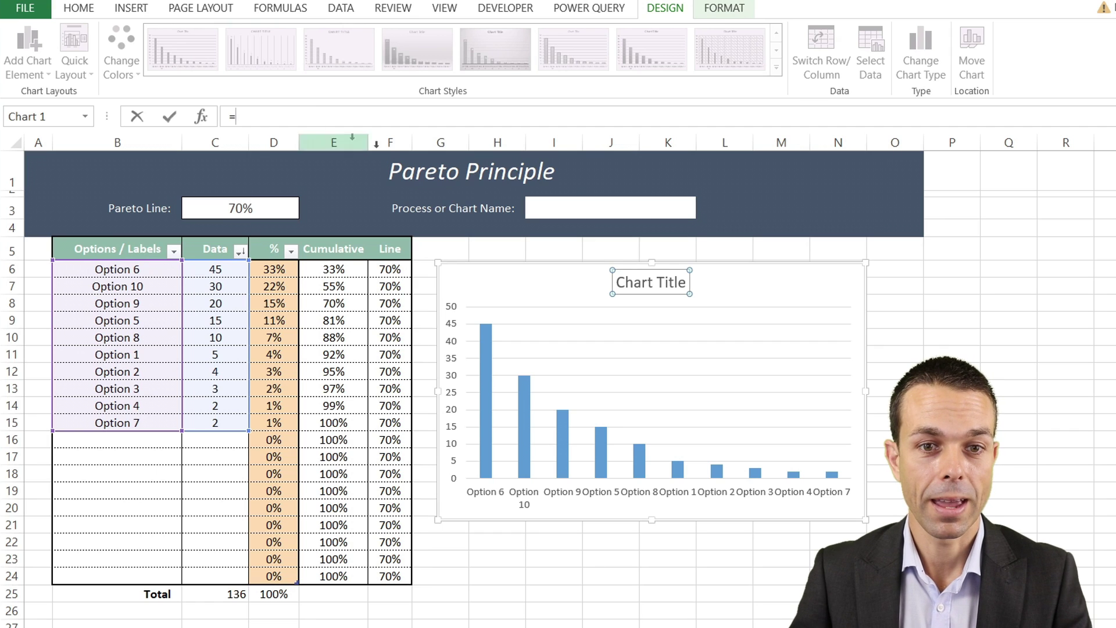
click(572, 210)
key(Return)
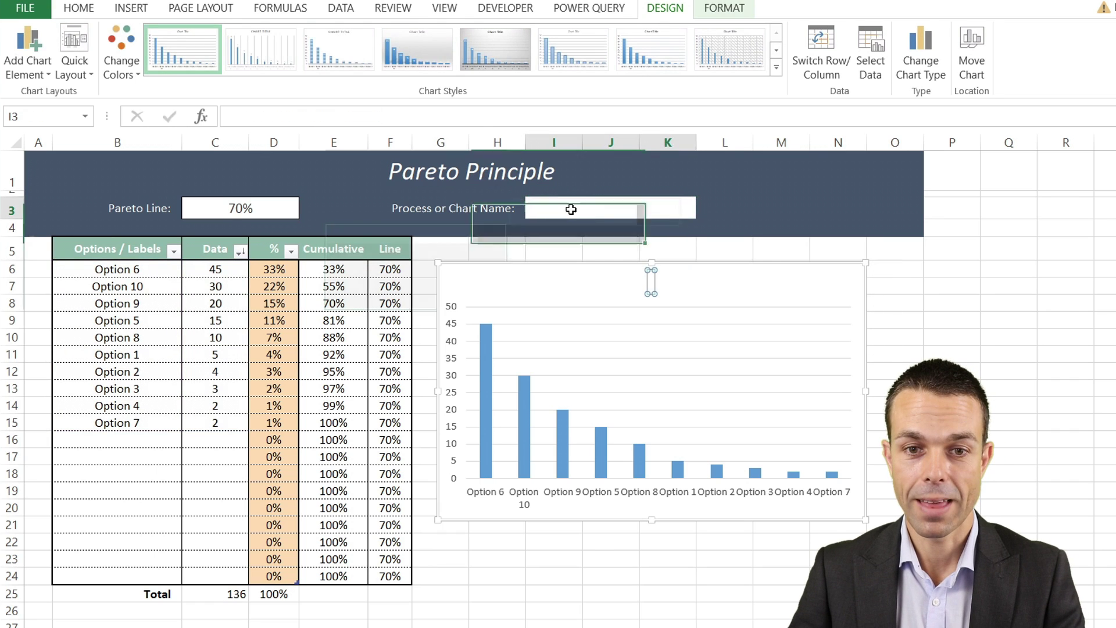
Step: Enter Great Project as the chart name in I3 and align it vertically in the middle
click(667, 214)
text(Great Proje)
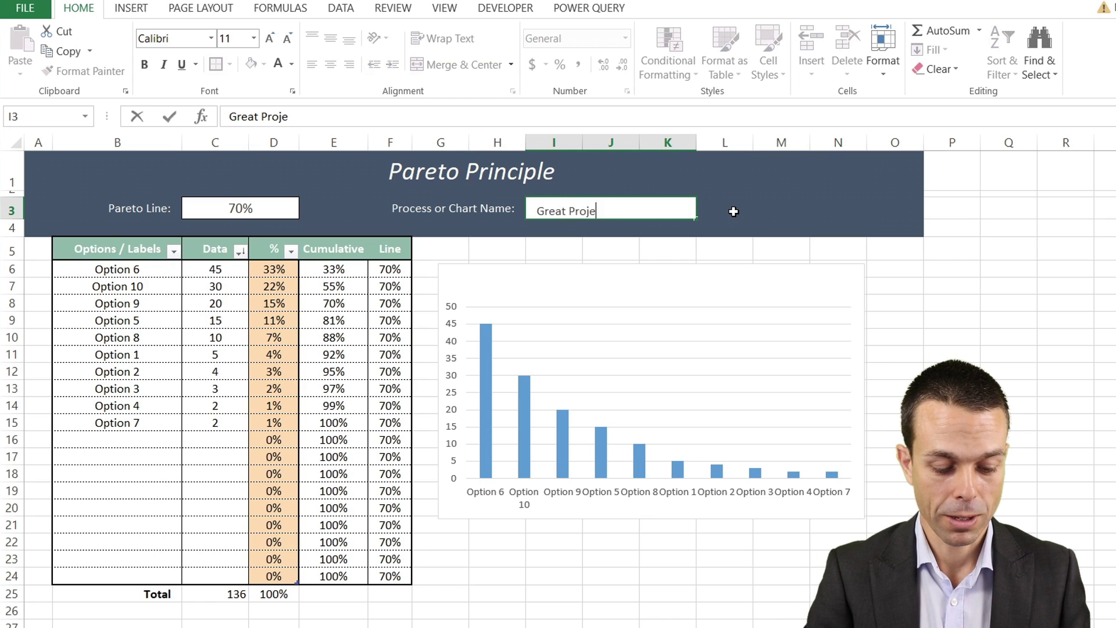
key(Return)
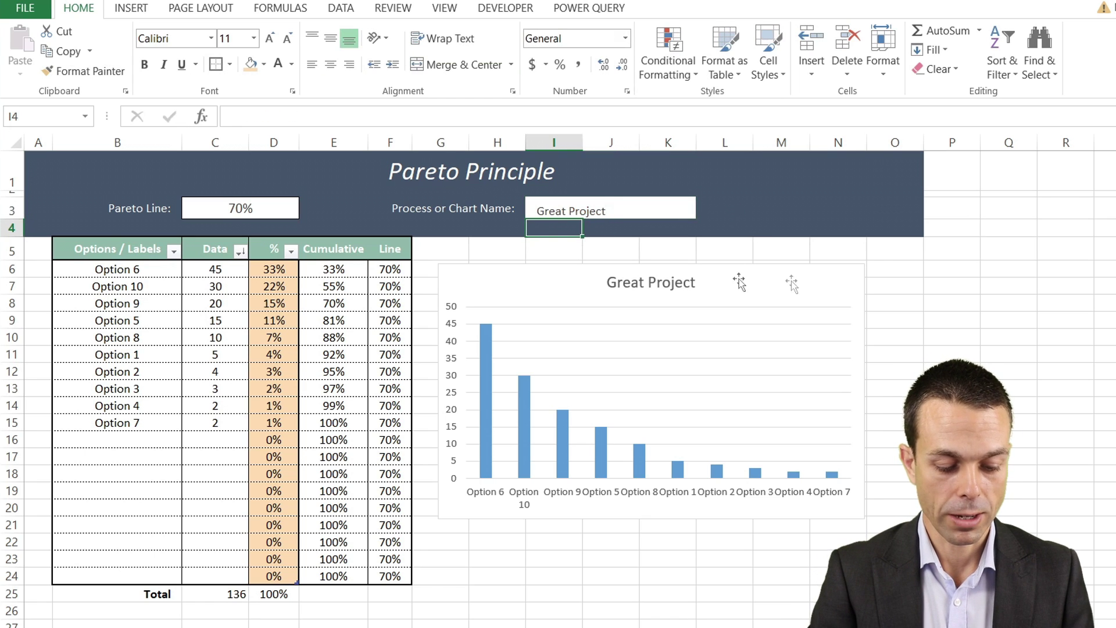
click(594, 207)
click(331, 40)
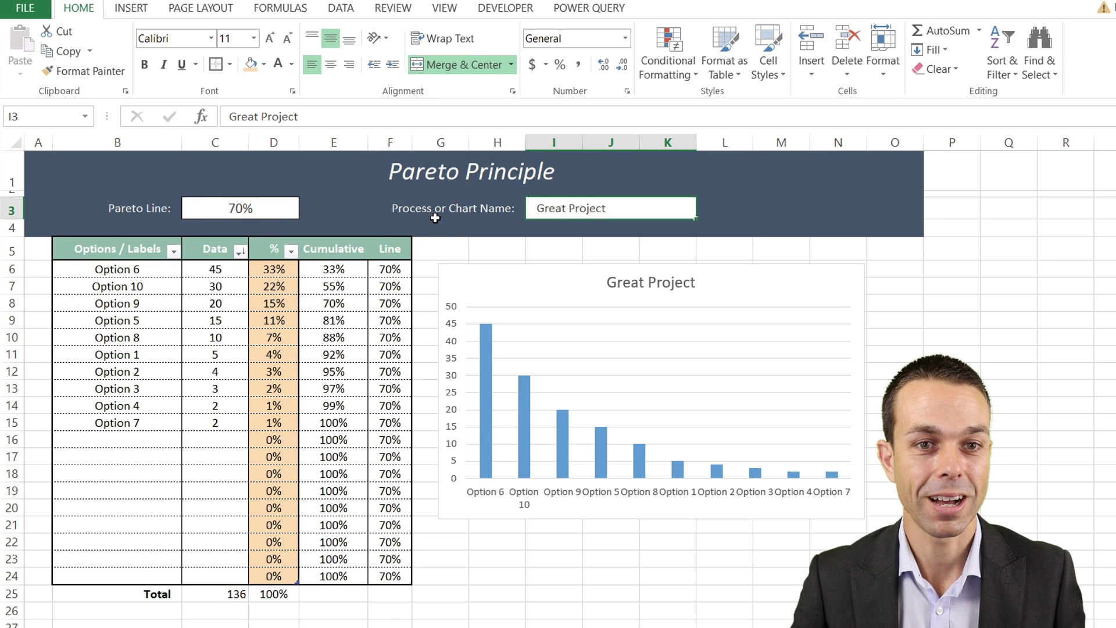
Step: Enlarge and reposition the chart to fill columns G to O, from the header banner down to the table's lower edge
click(591, 278)
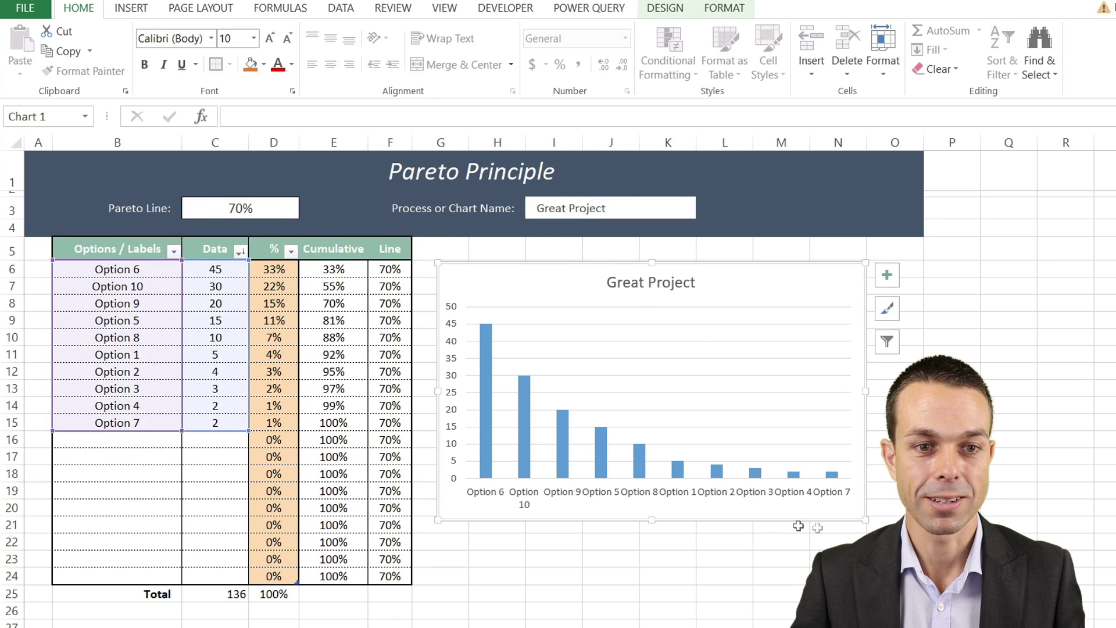
drag(865, 521, 919, 594)
drag(490, 411, 485, 389)
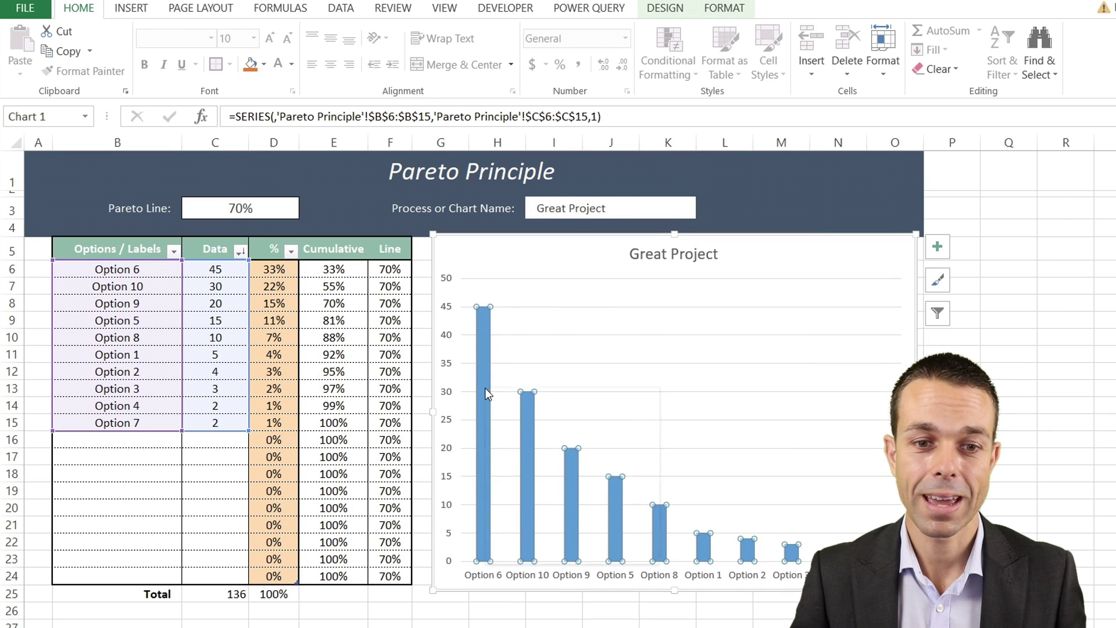
Step: Format the column data series with a series overlap of 50% and a gap width of 100%
right_click(485, 388)
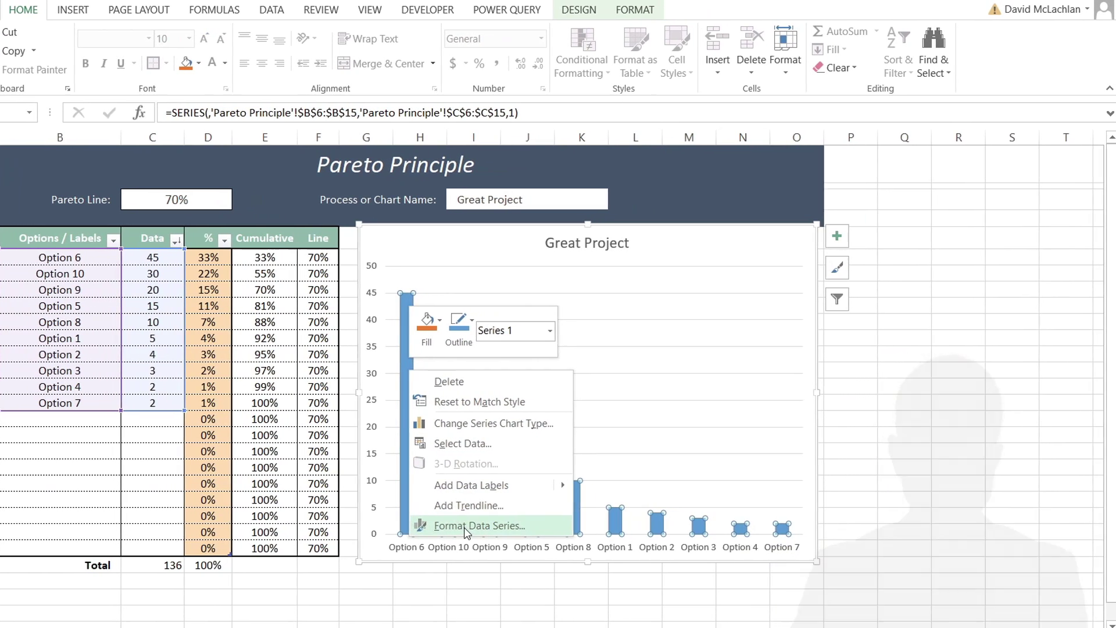
click(474, 526)
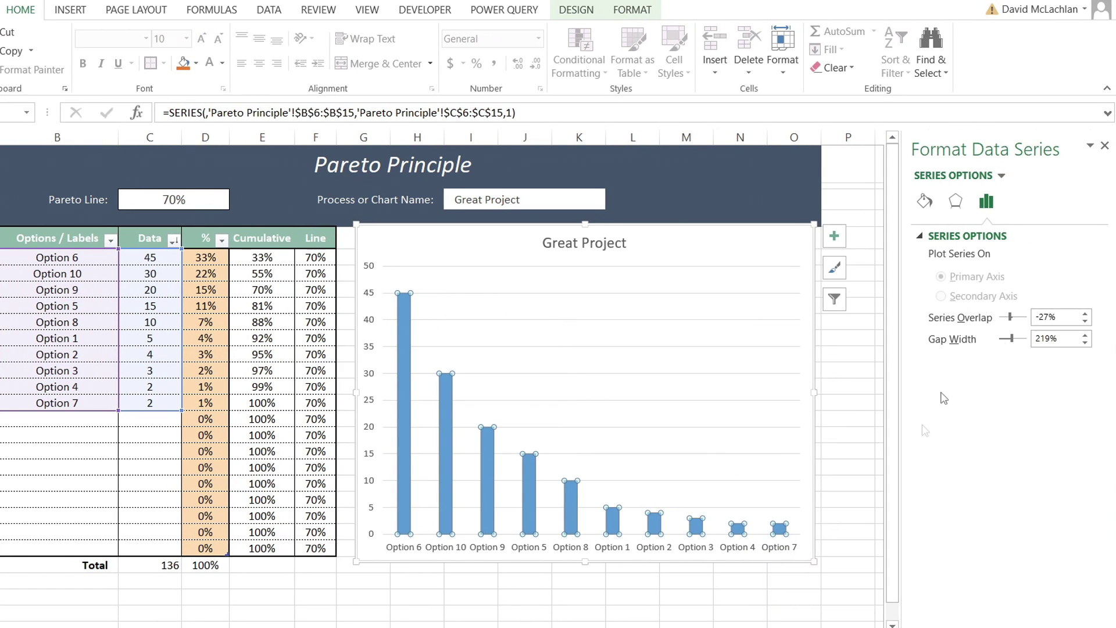
drag(1049, 316, 1001, 321)
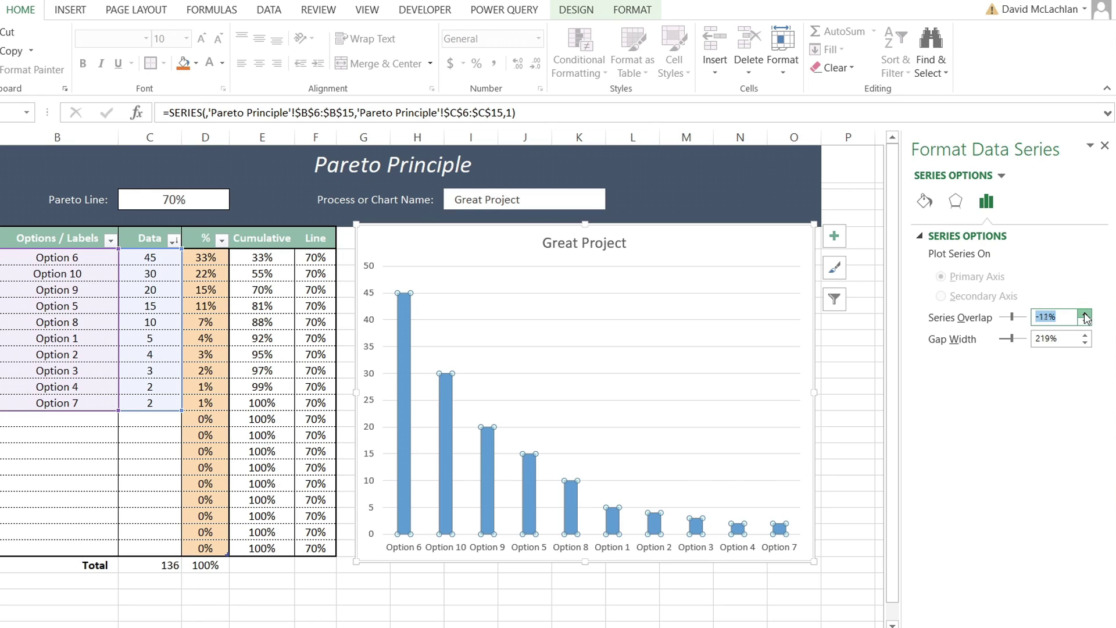
click(1085, 315)
key(Tab)
key(Tab)
key(Return)
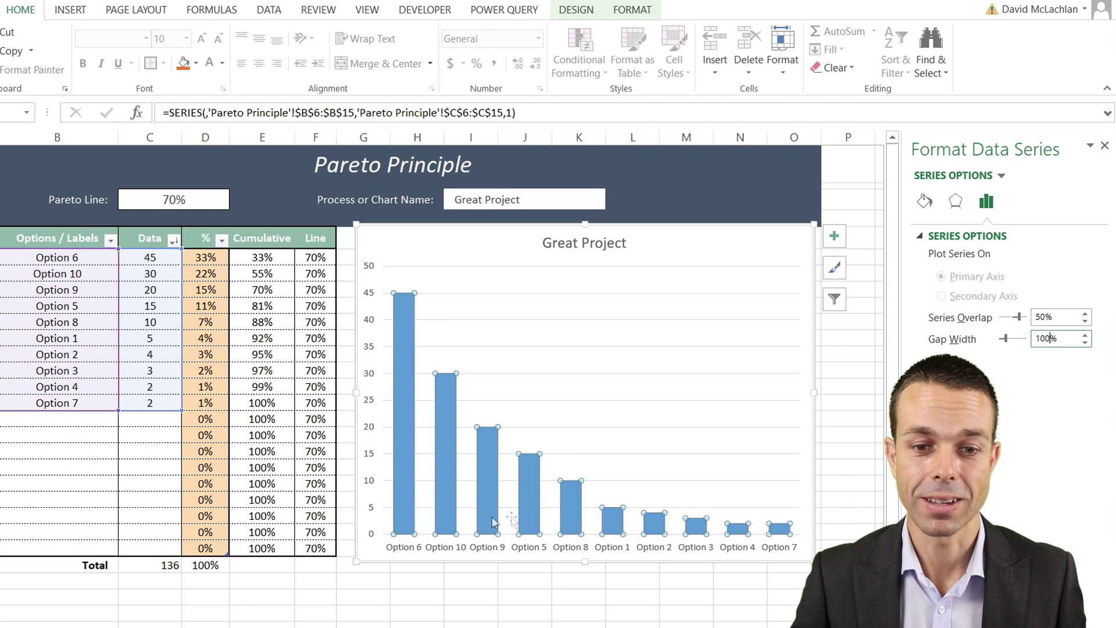
Step: Widen the axis formatting pane and set the custom angle of the horizontal axis labels to -55°
click(448, 548)
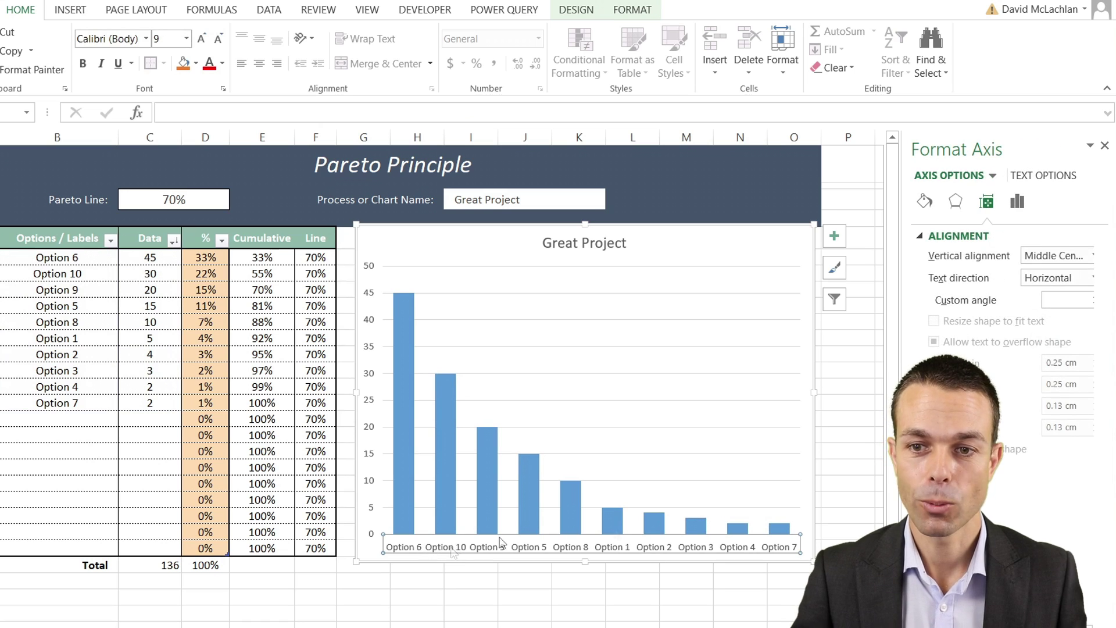
drag(905, 355, 849, 356)
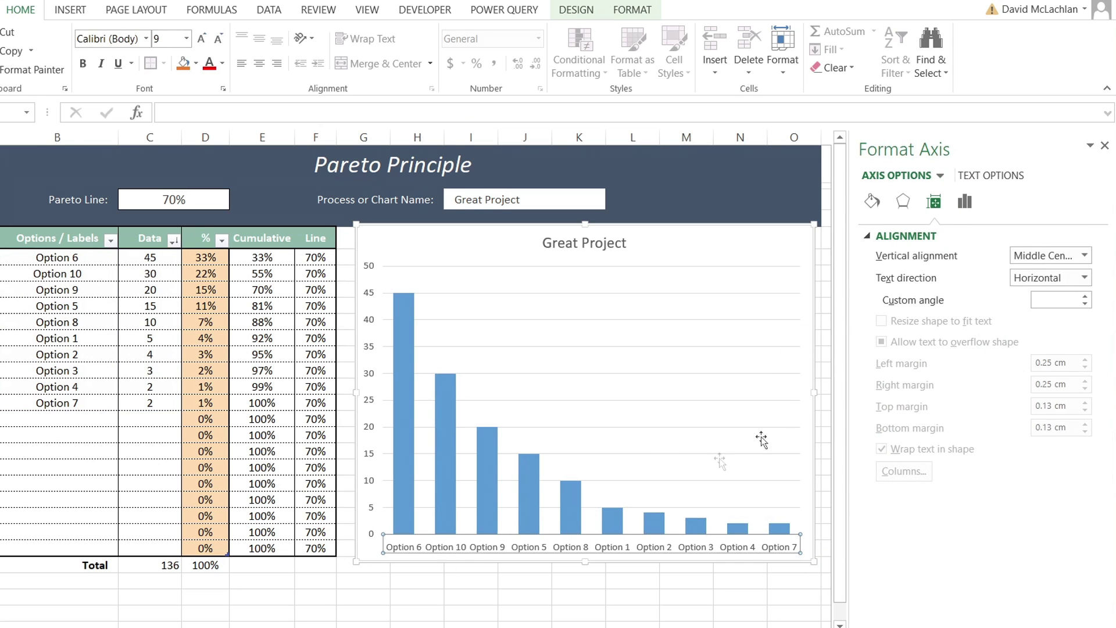
click(1085, 278)
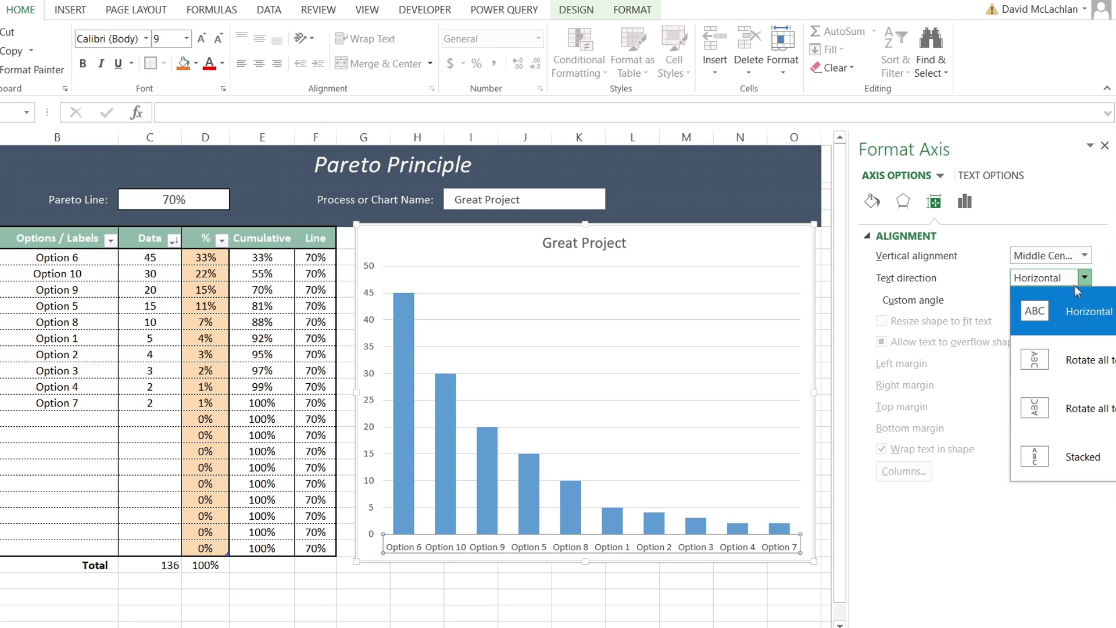
click(1086, 295)
drag(1085, 296, 1084, 304)
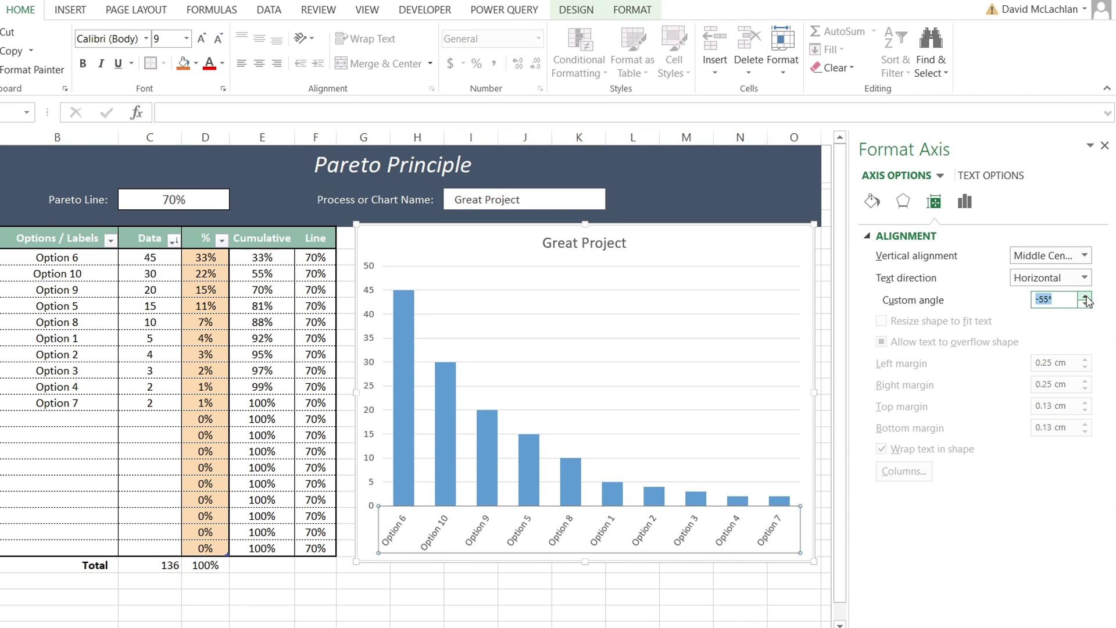
Step: Reopen the horizontal axis formatting and give its option labels a shallower slant
click(598, 402)
click(444, 552)
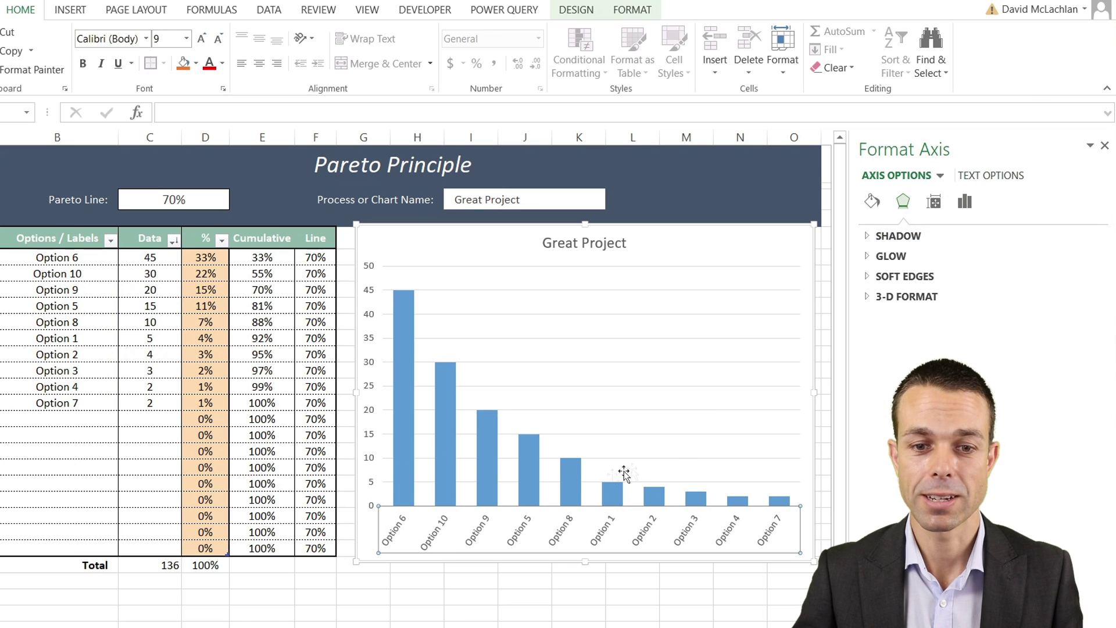
right_click(574, 527)
click(609, 525)
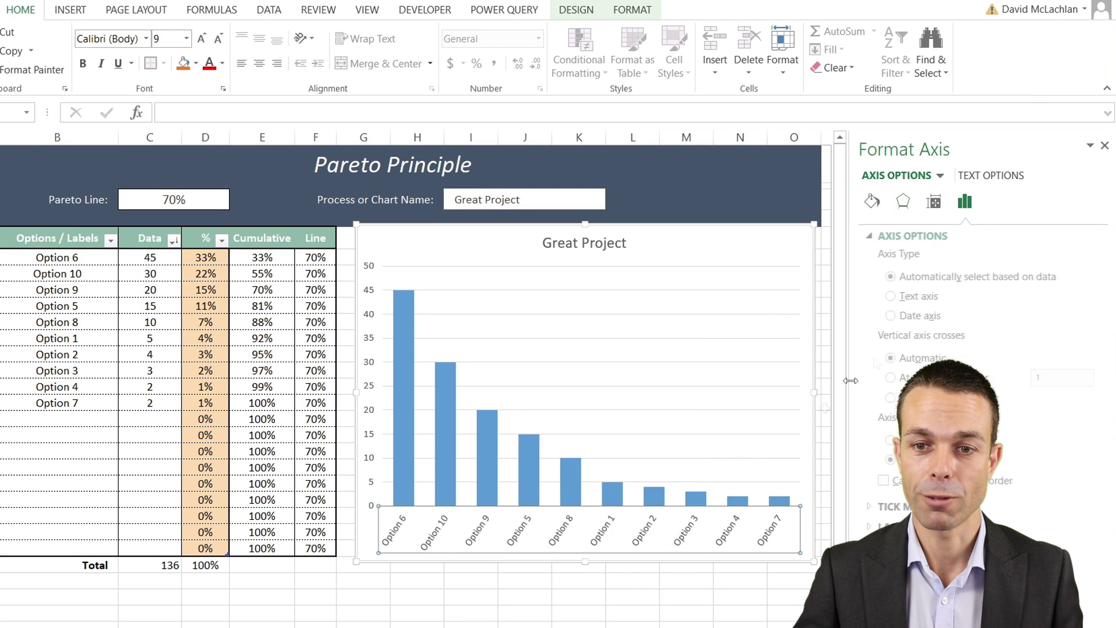
click(314, 307)
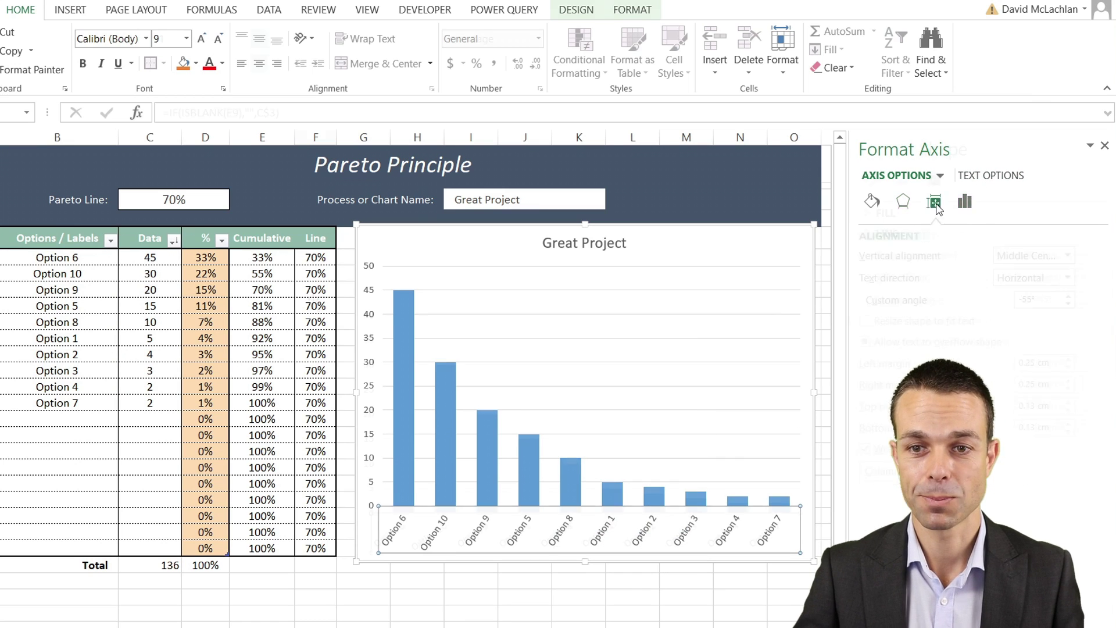
Step: Insert a basic 2-D line chart from the Line column values of Options 6 through 7 (F6:F15)
click(315, 261)
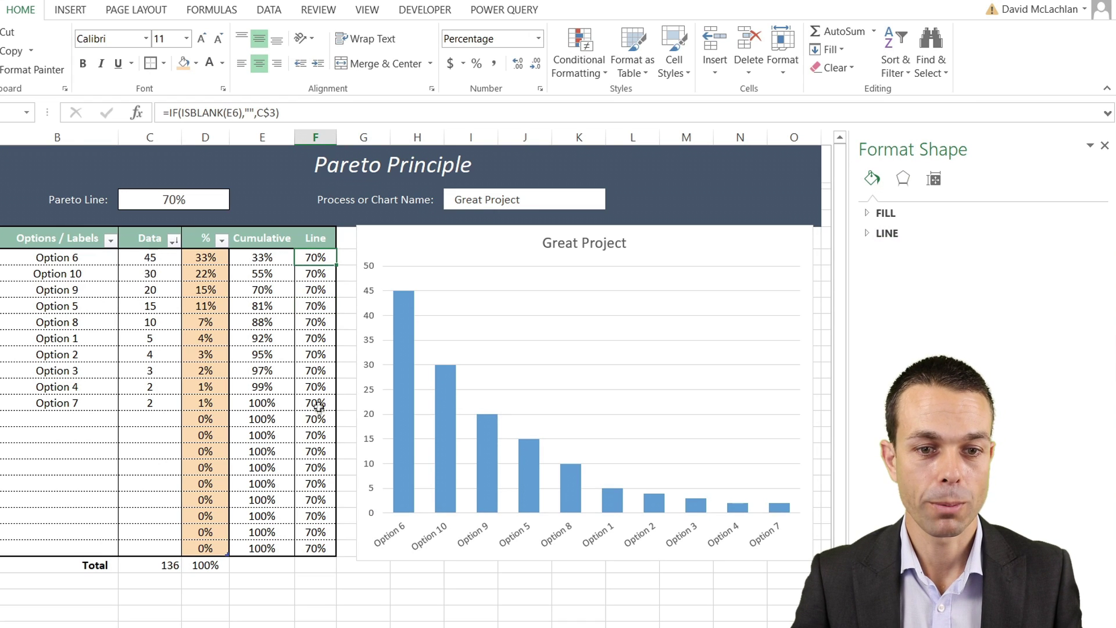
shift+click(317, 403)
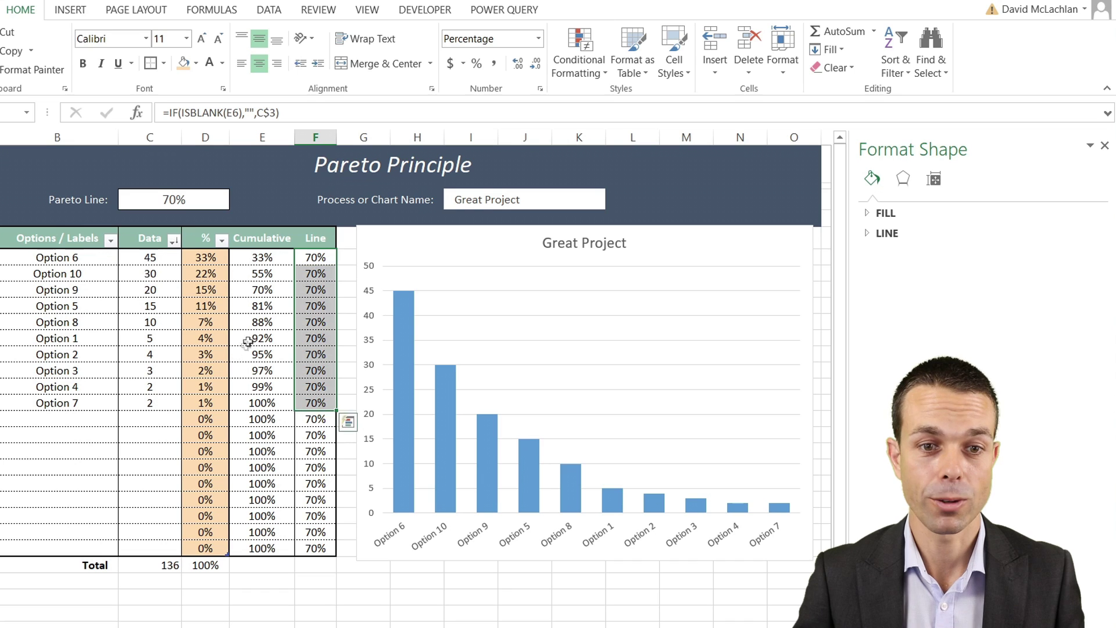
click(69, 14)
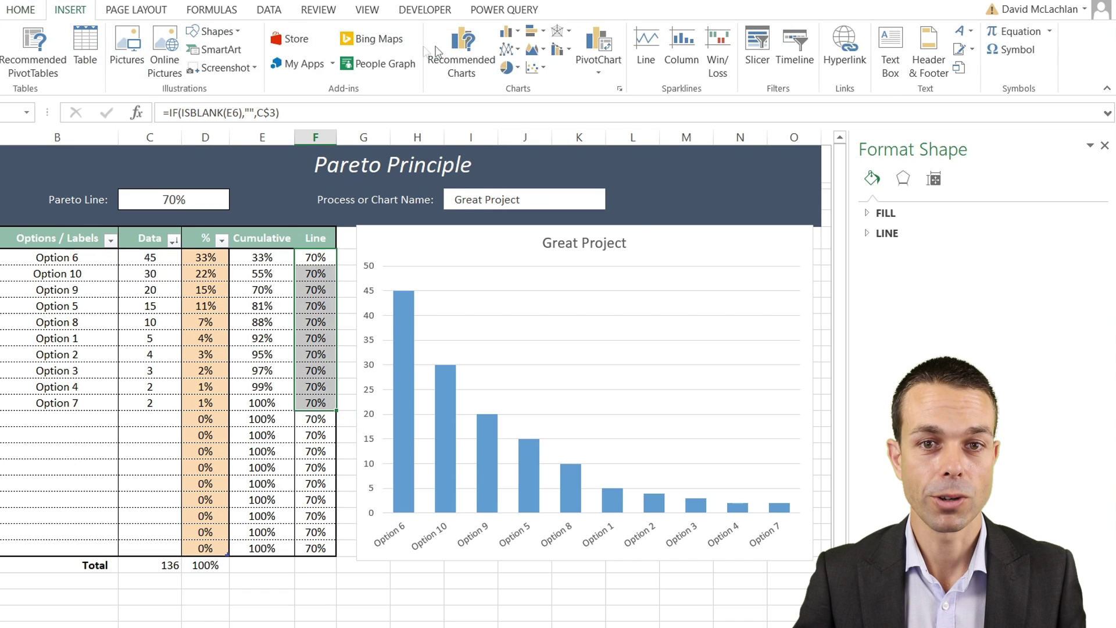
click(510, 31)
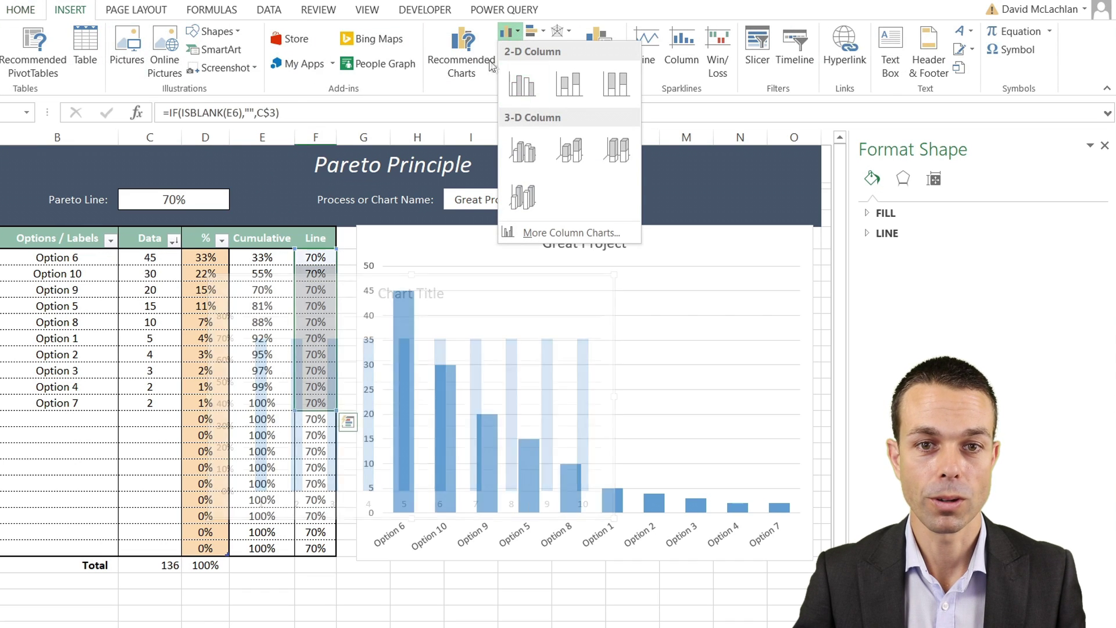
click(512, 31)
click(509, 49)
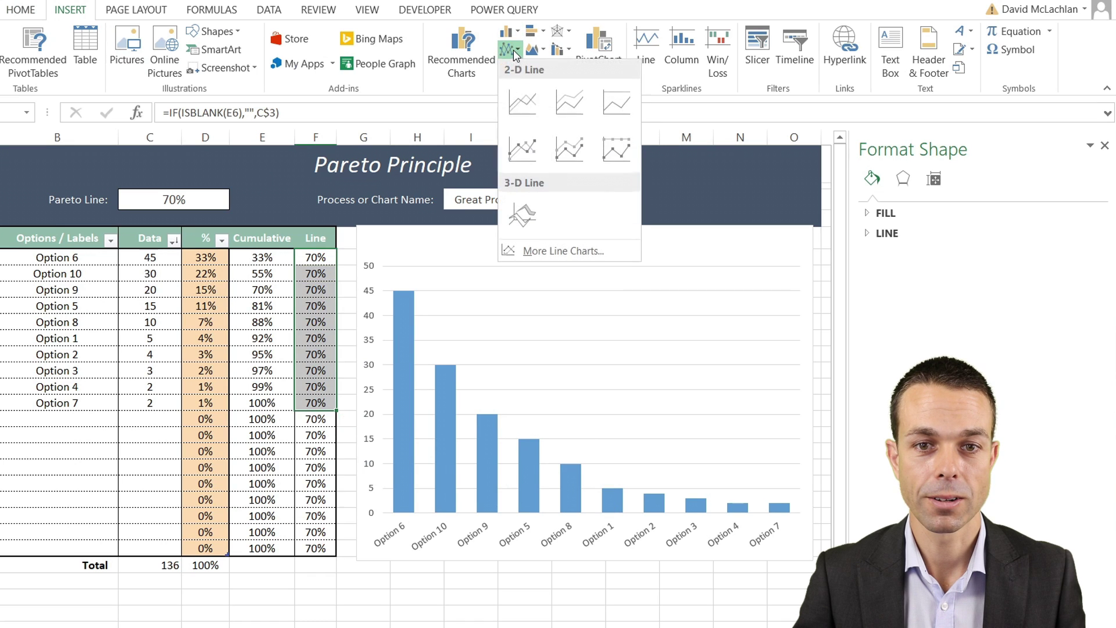
click(523, 103)
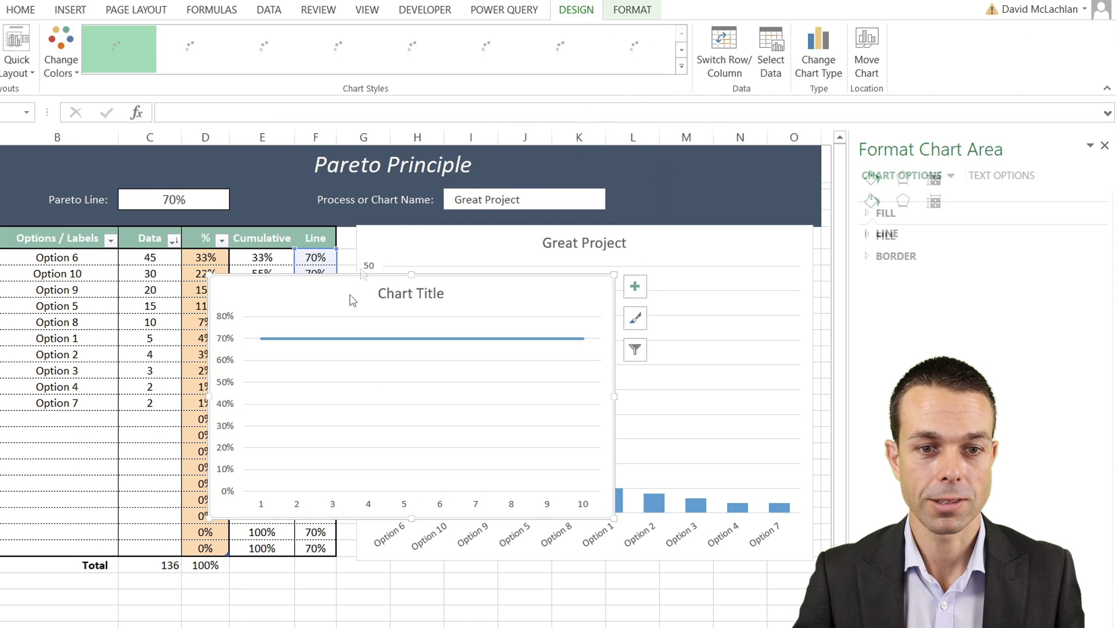
Step: Move the new line chart aside over the table, copy it and paste its series into the Great Project chart
click(344, 266)
click(344, 276)
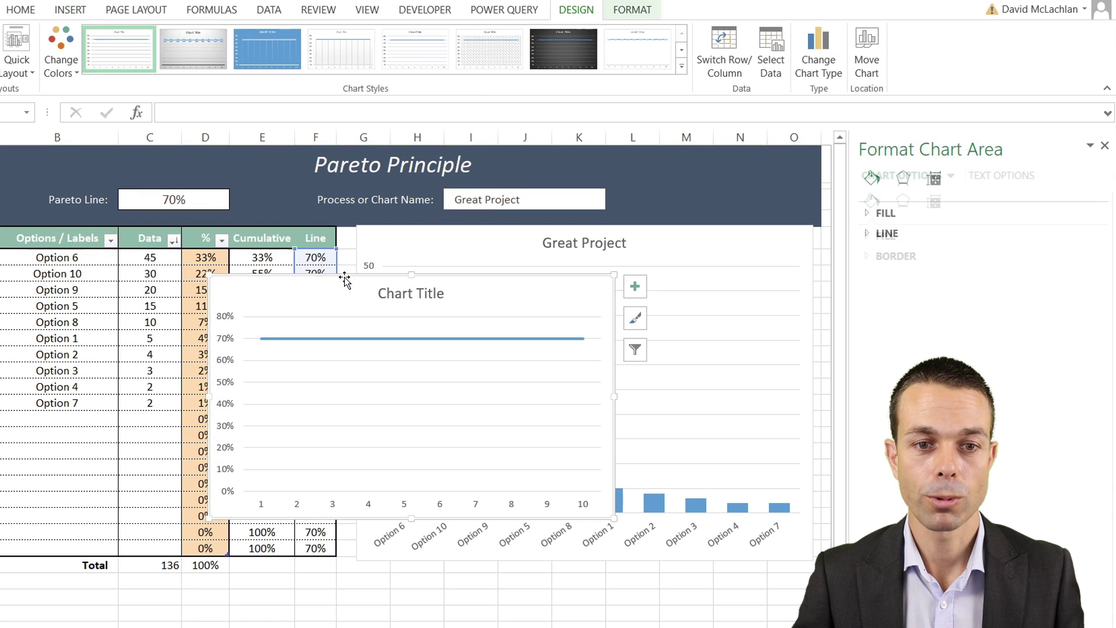
drag(344, 277, 190, 252)
click(173, 313)
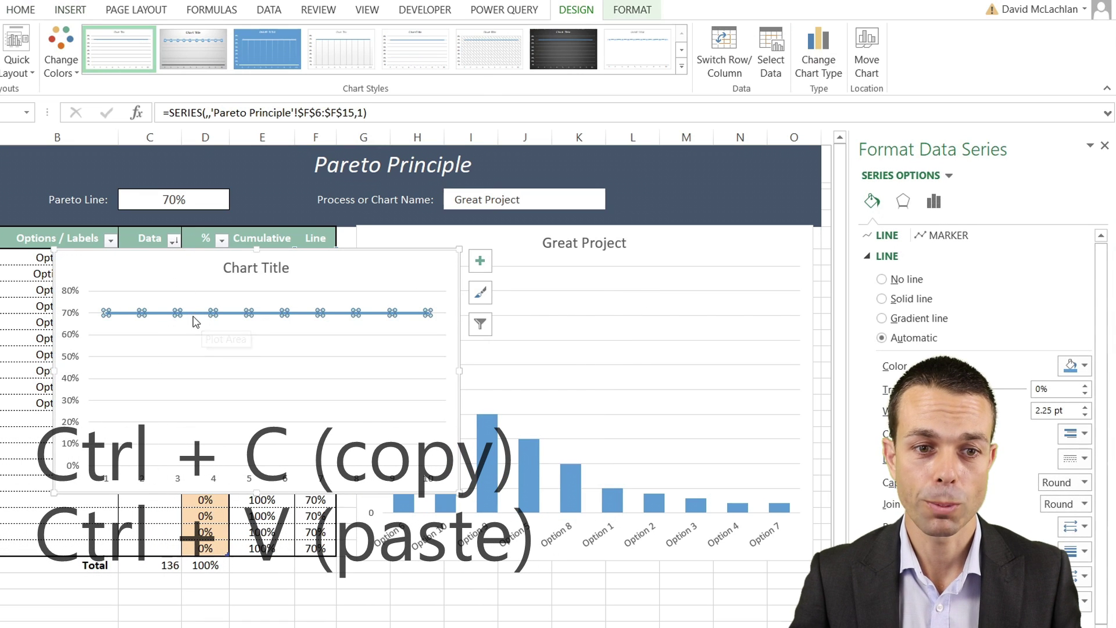
click(465, 227)
click(479, 229)
click(257, 268)
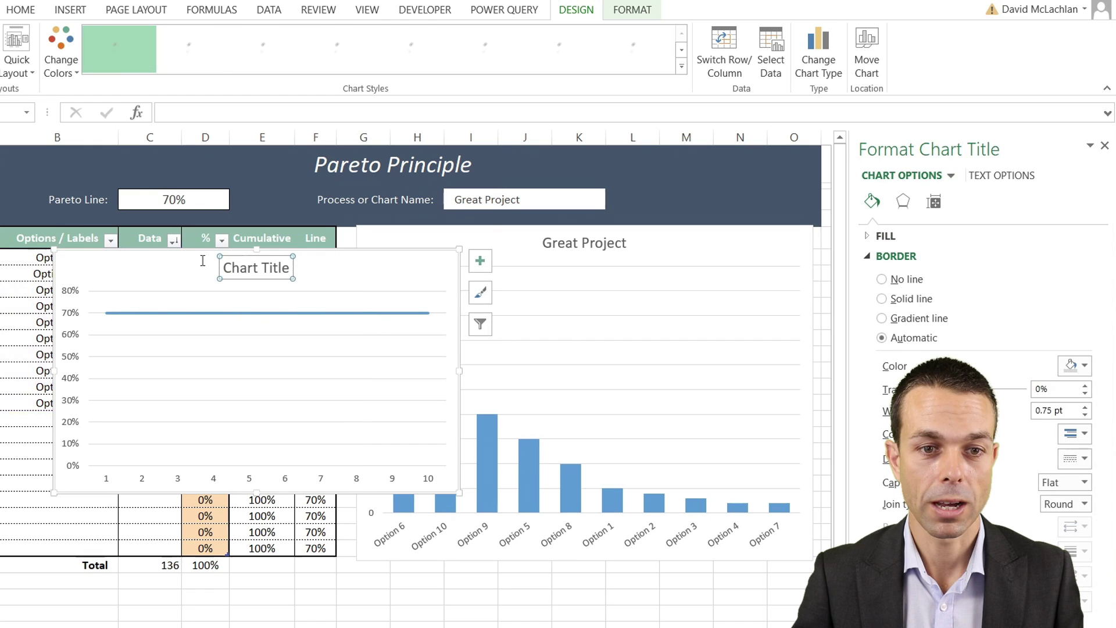
drag(257, 273, 170, 319)
click(466, 244)
key(ctrl+v)
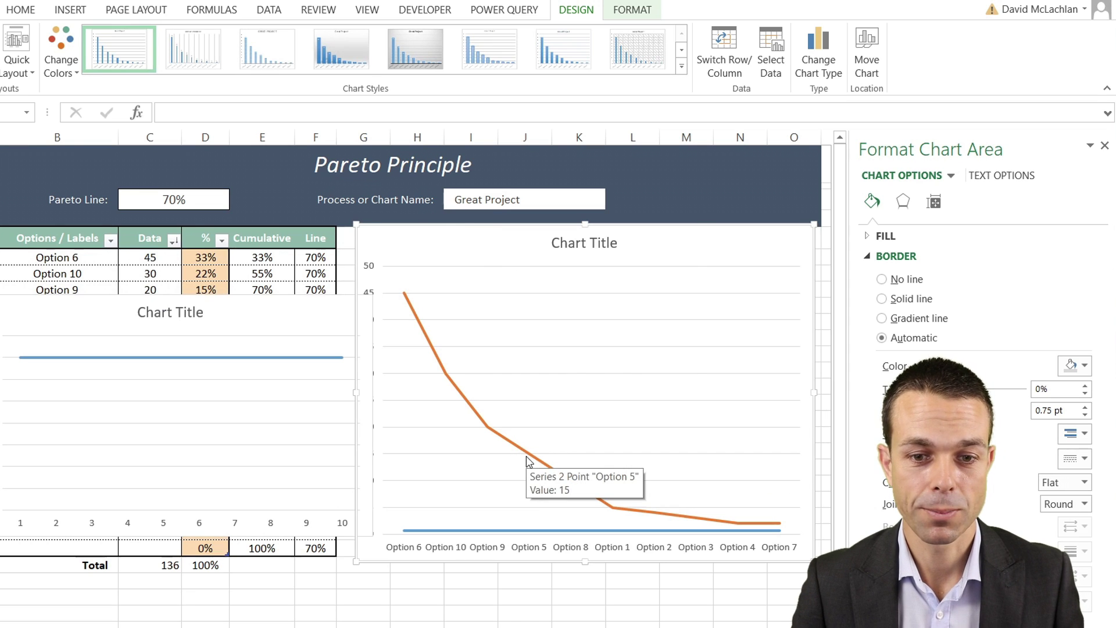
Step: Plot the pasted Pareto line series (F6:F15) on the secondary axis
right_click(512, 506)
key(Escape)
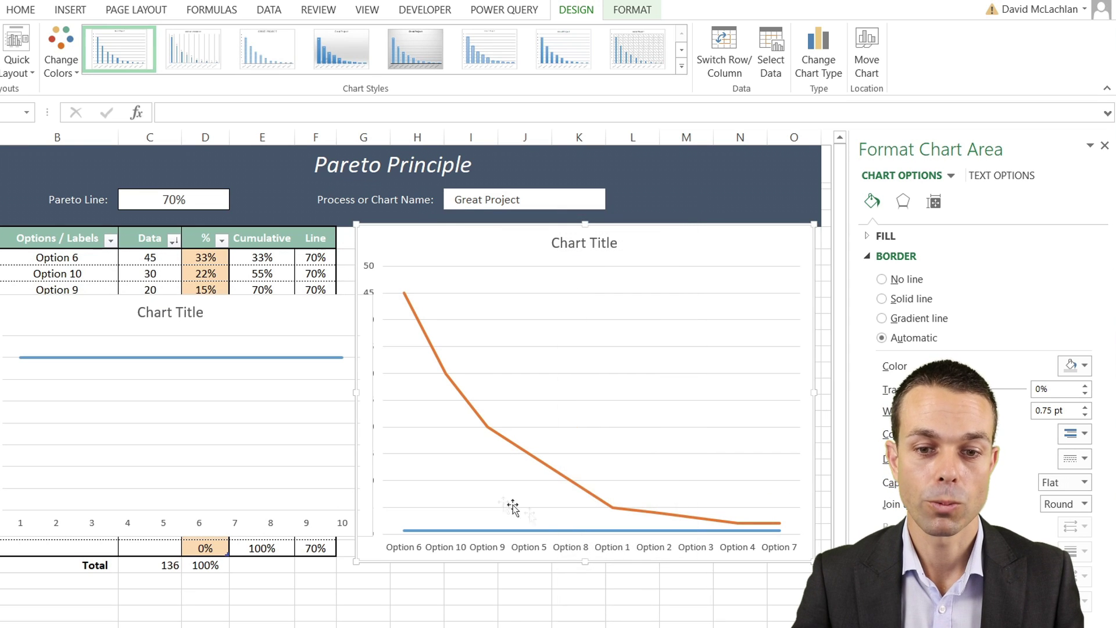
right_click(557, 557)
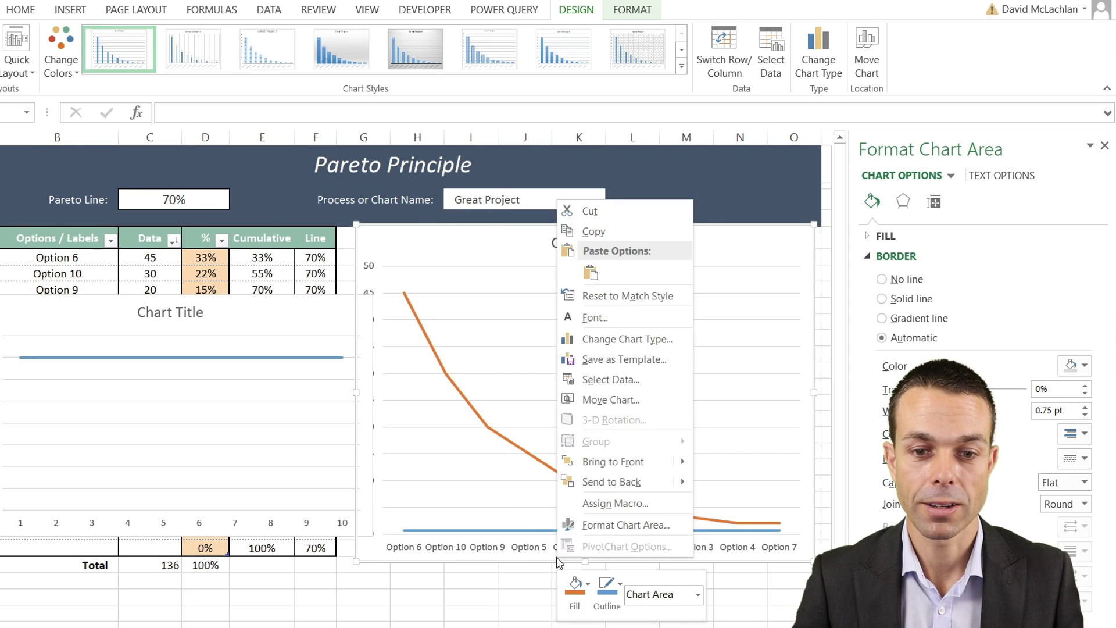
click(628, 525)
click(629, 529)
click(933, 205)
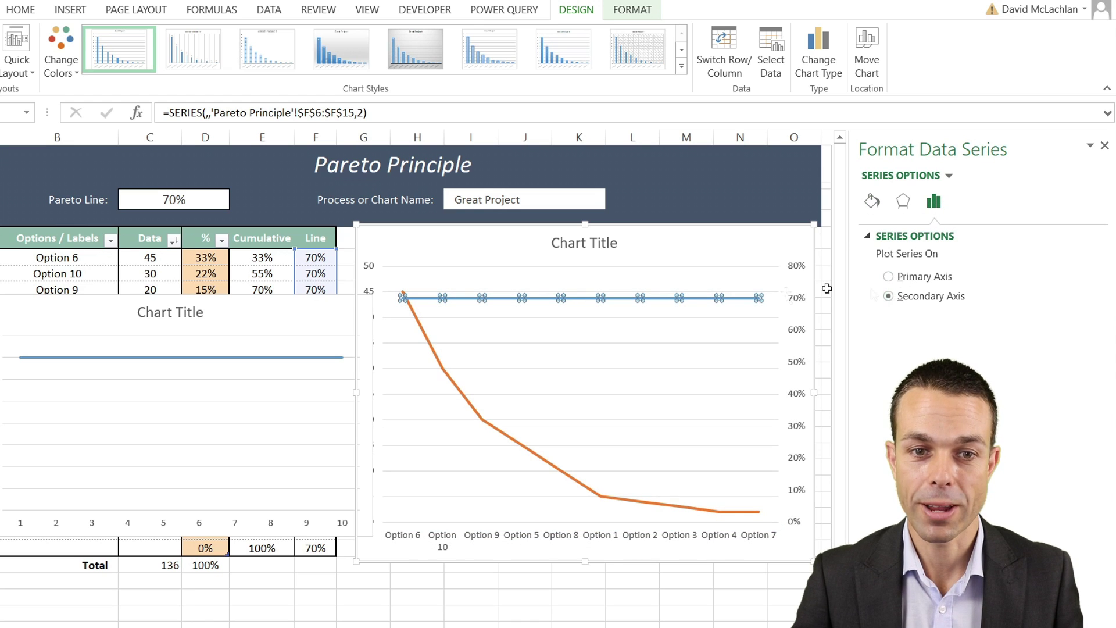
Step: Insert one clustered column chart from the option labels, data, cumulative and line values in rows 6 to 15
click(261, 302)
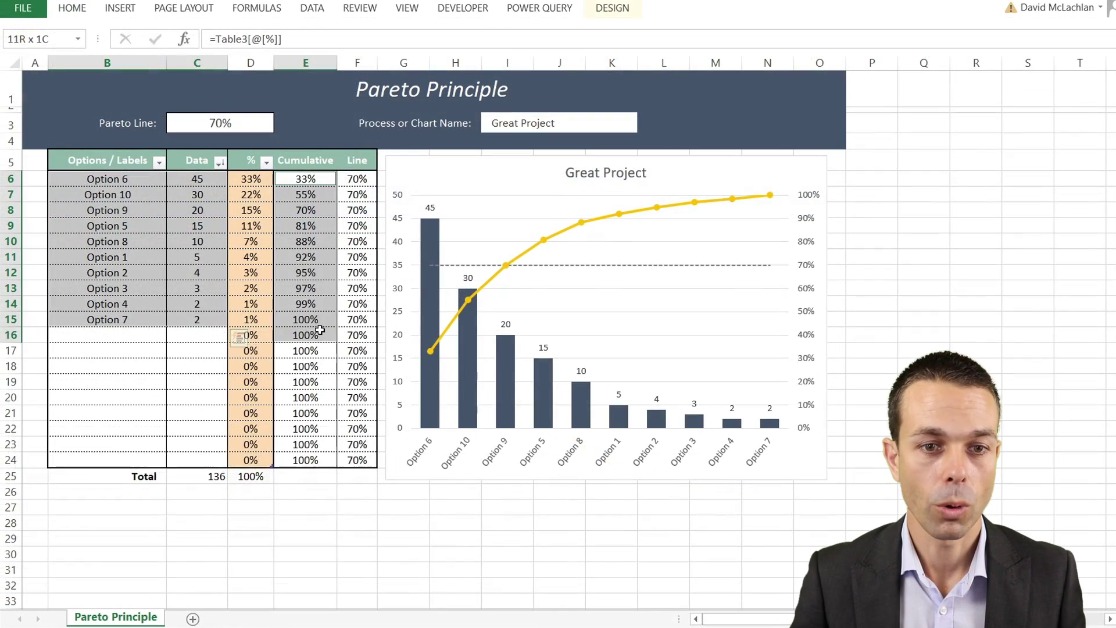
drag(356, 179, 356, 314)
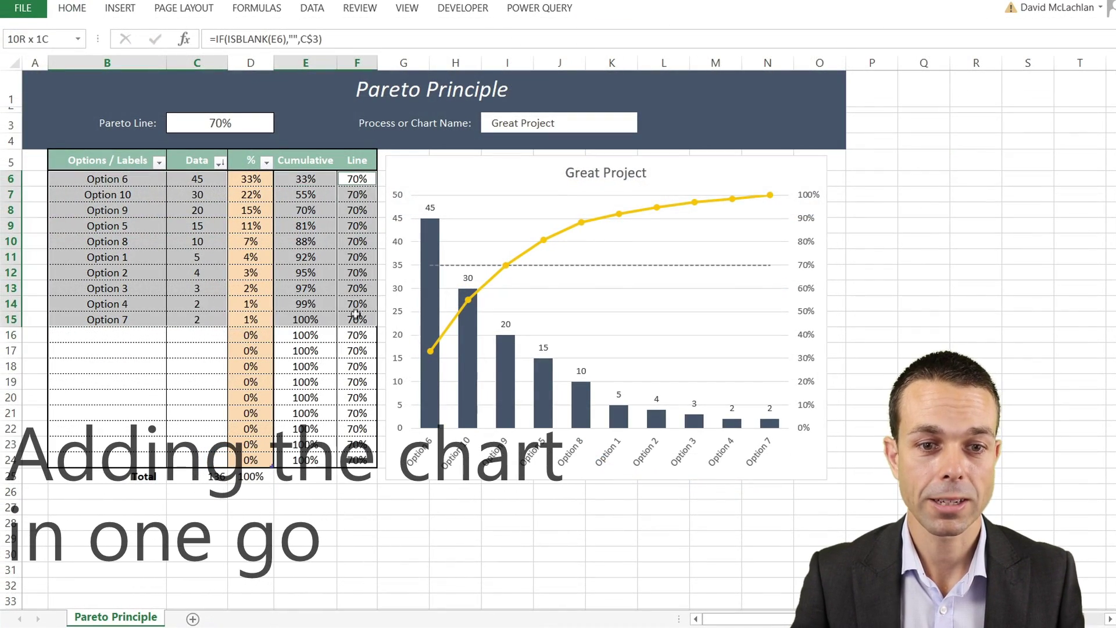
click(72, 8)
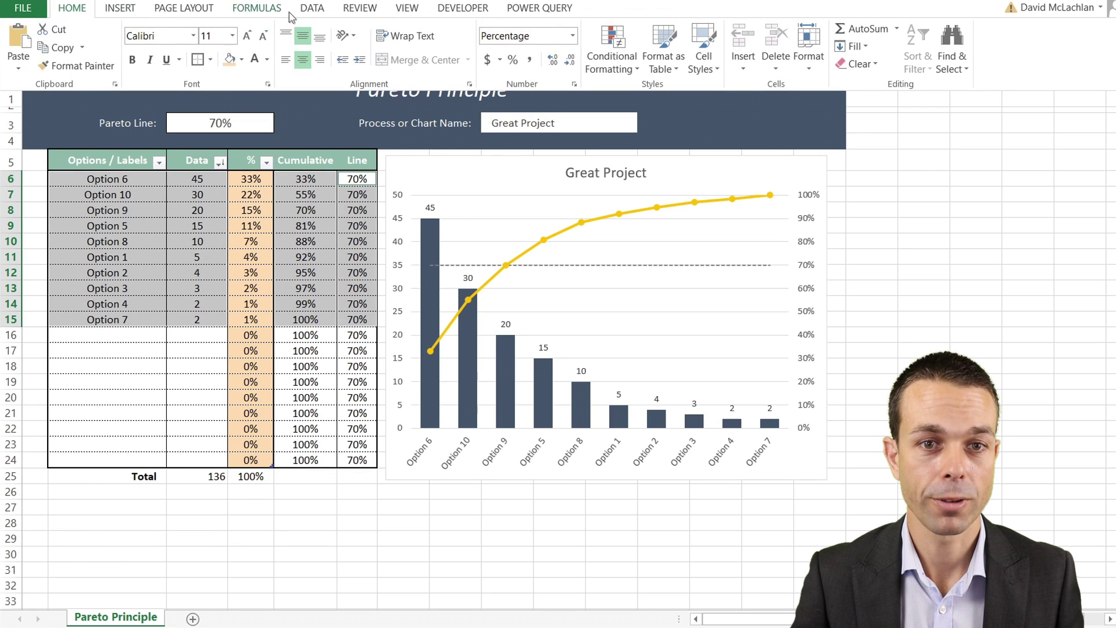
click(120, 8)
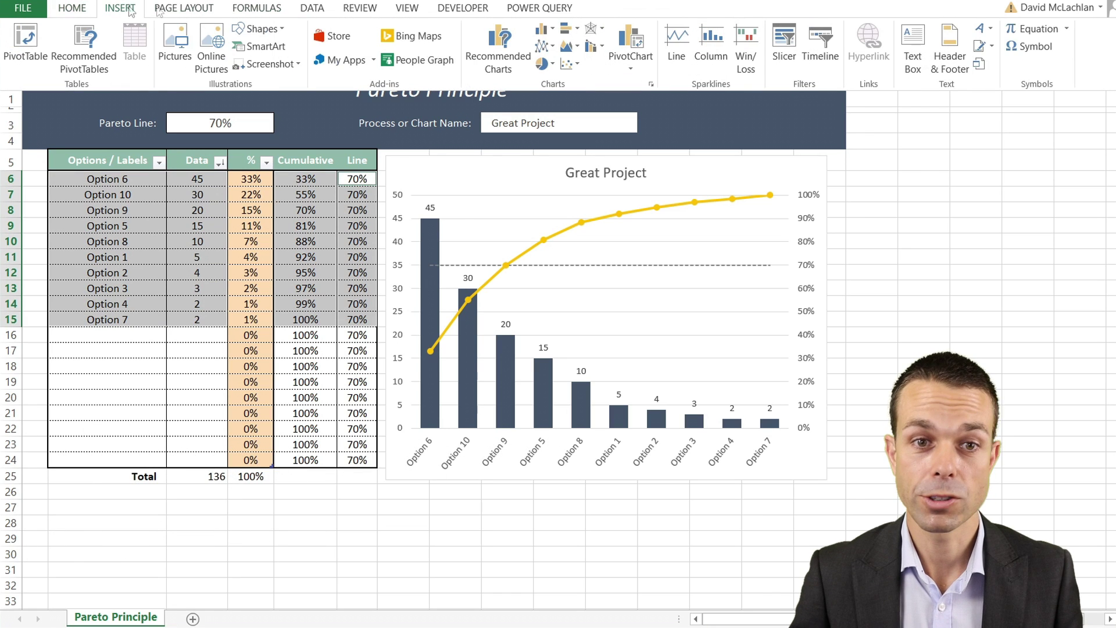
click(542, 28)
click(562, 57)
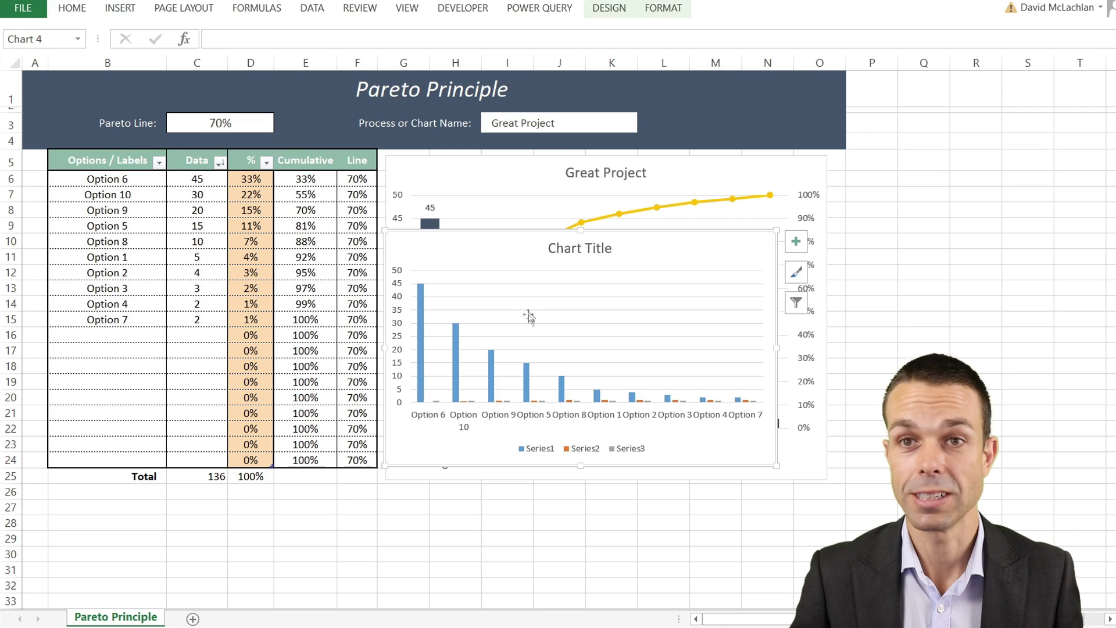
click(537, 405)
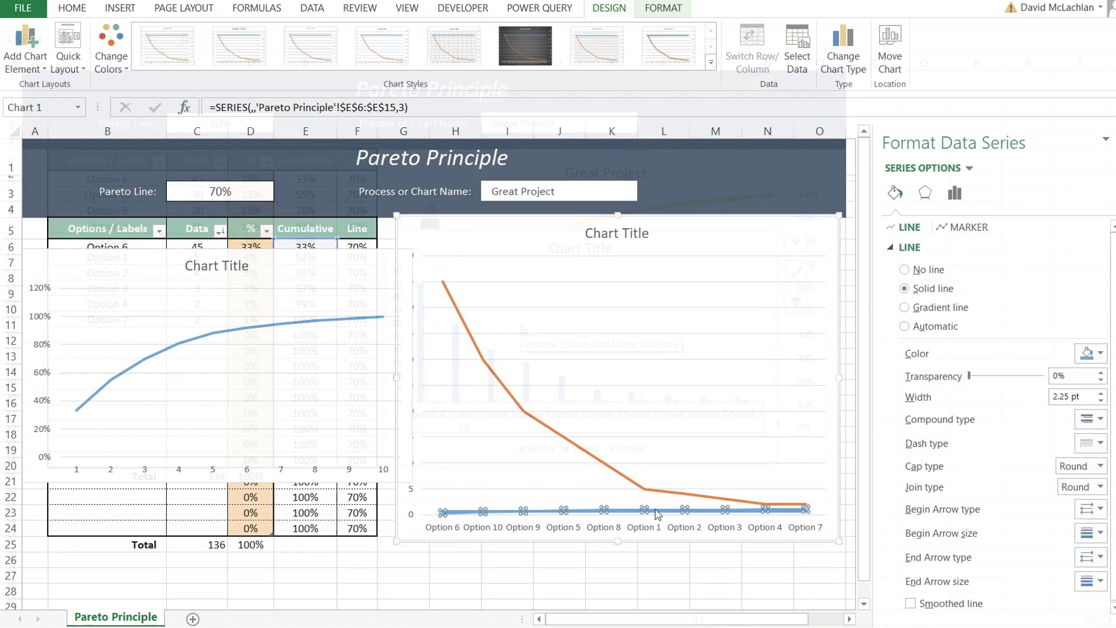
Step: Plot the cumulative percentage series (E6:E15) on the secondary axis of the combined chart
right_click(658, 514)
click(685, 570)
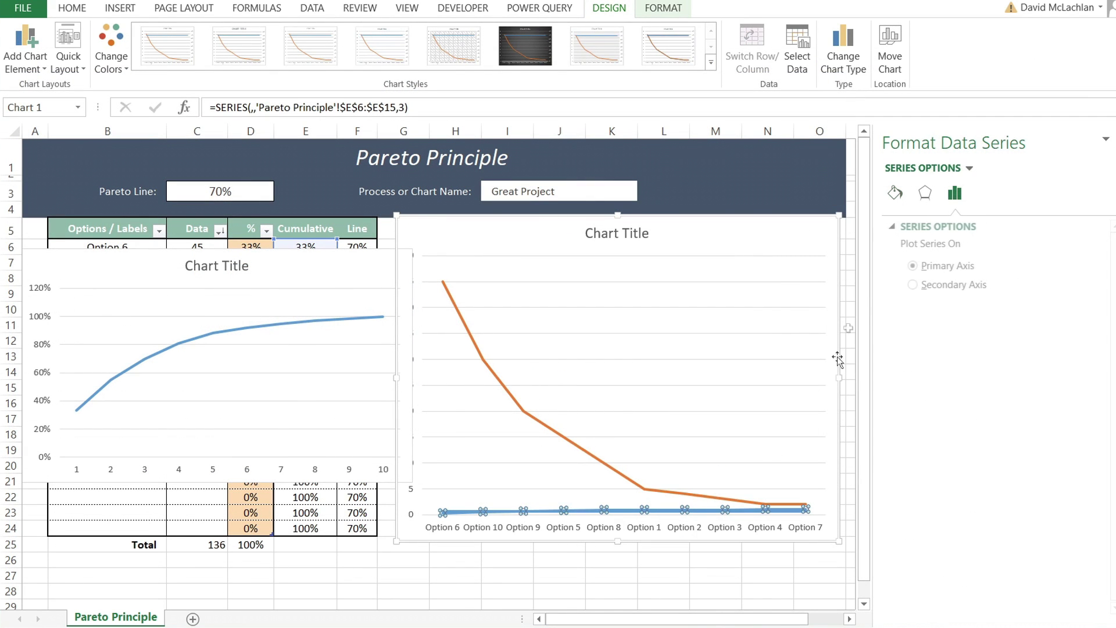
click(911, 285)
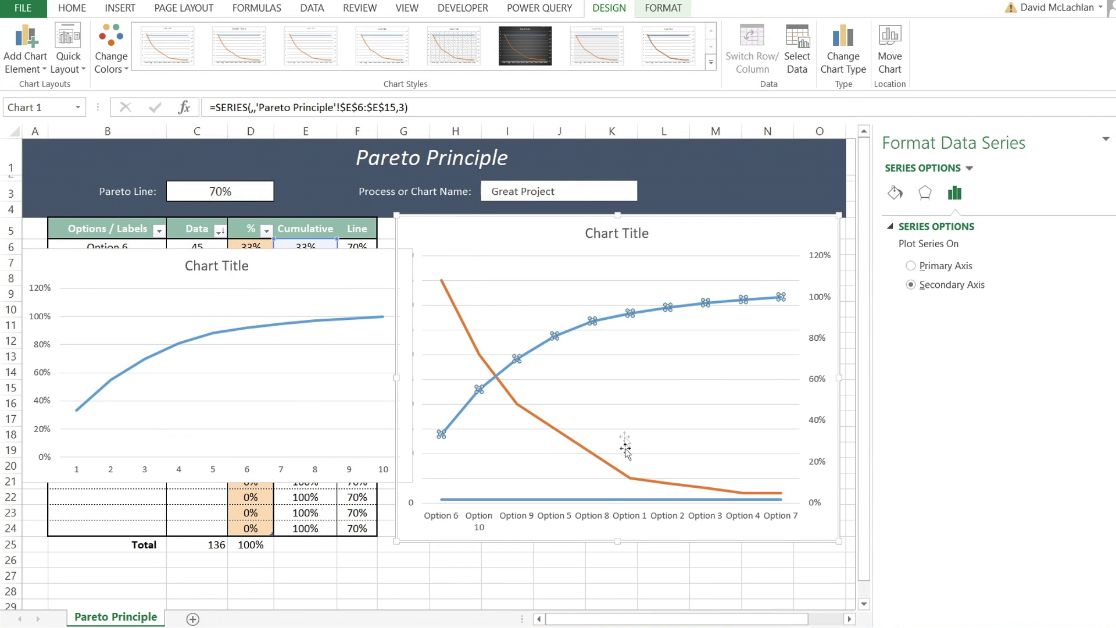
Step: Select the flat Pareto line series (F6:F15) in the combined chart and plot it on the secondary axis
click(607, 496)
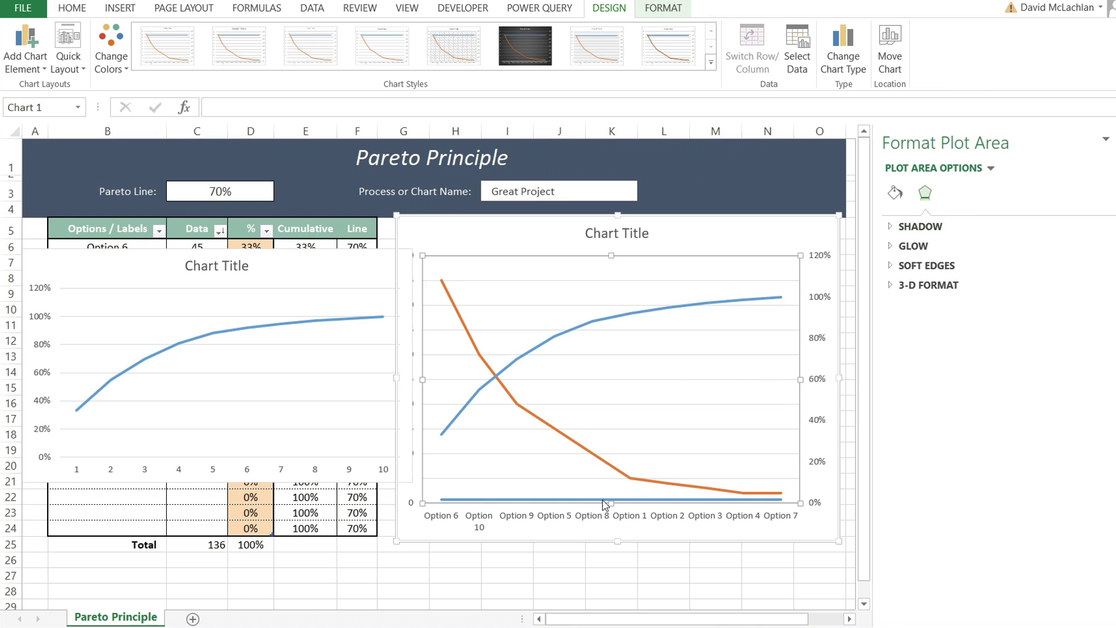
click(597, 499)
right_click(597, 499)
click(640, 492)
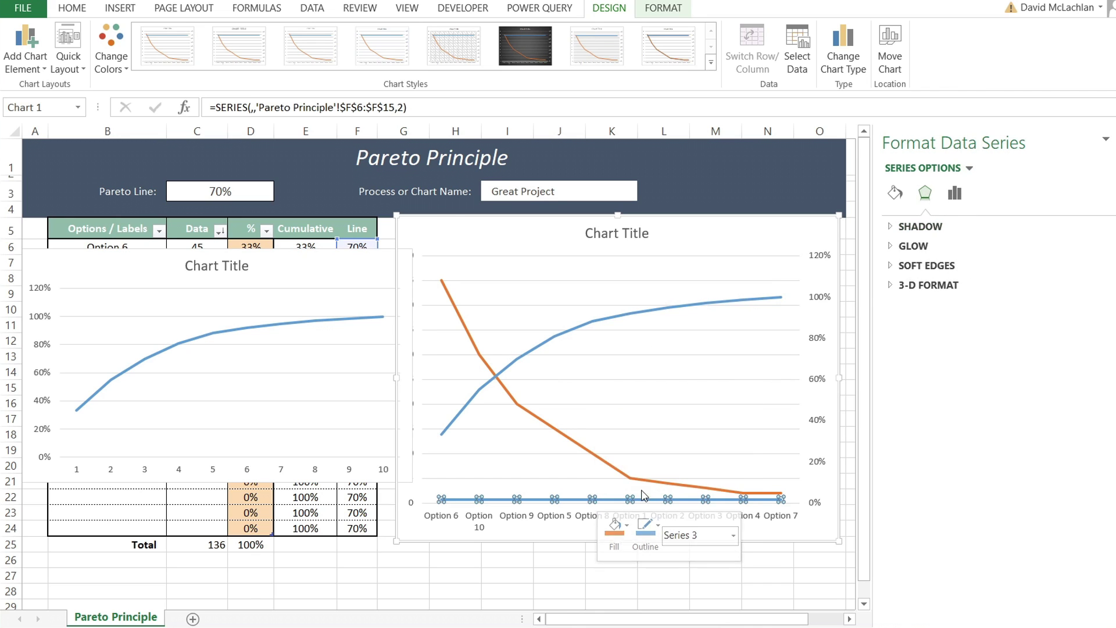
click(911, 285)
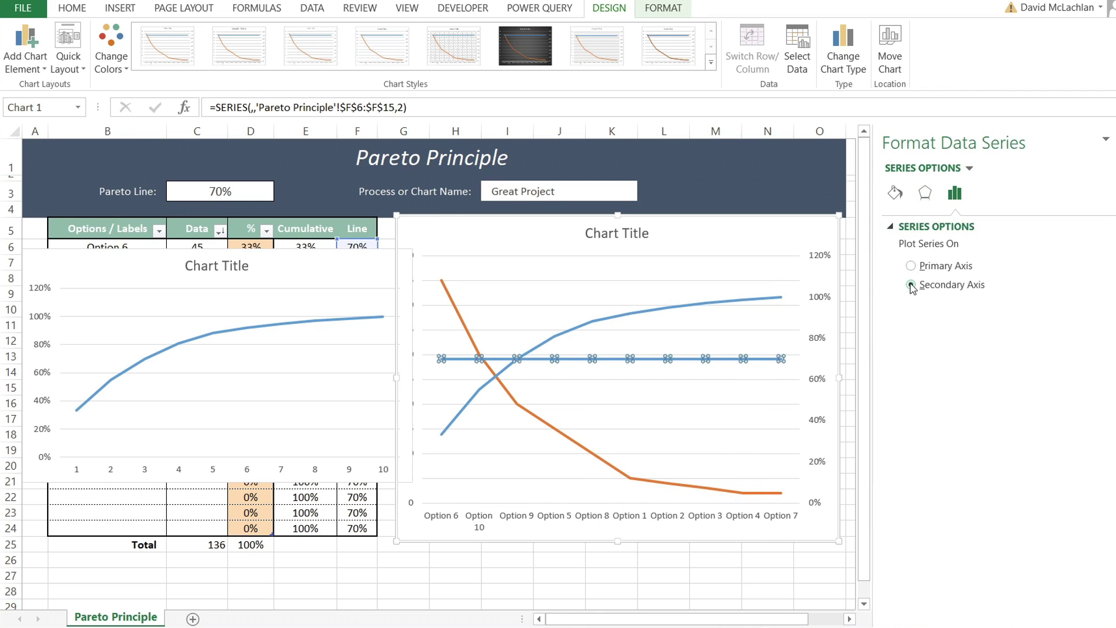
Step: Nudge the combined chart closer to the table and slightly below the header banner
click(306, 274)
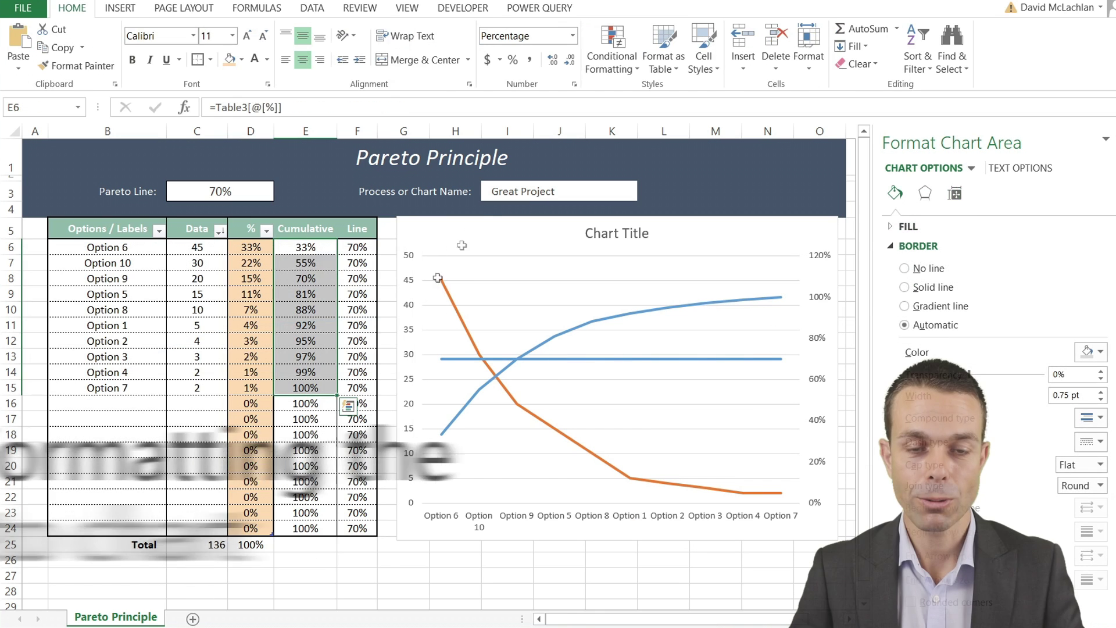
click(503, 221)
drag(503, 221, 491, 229)
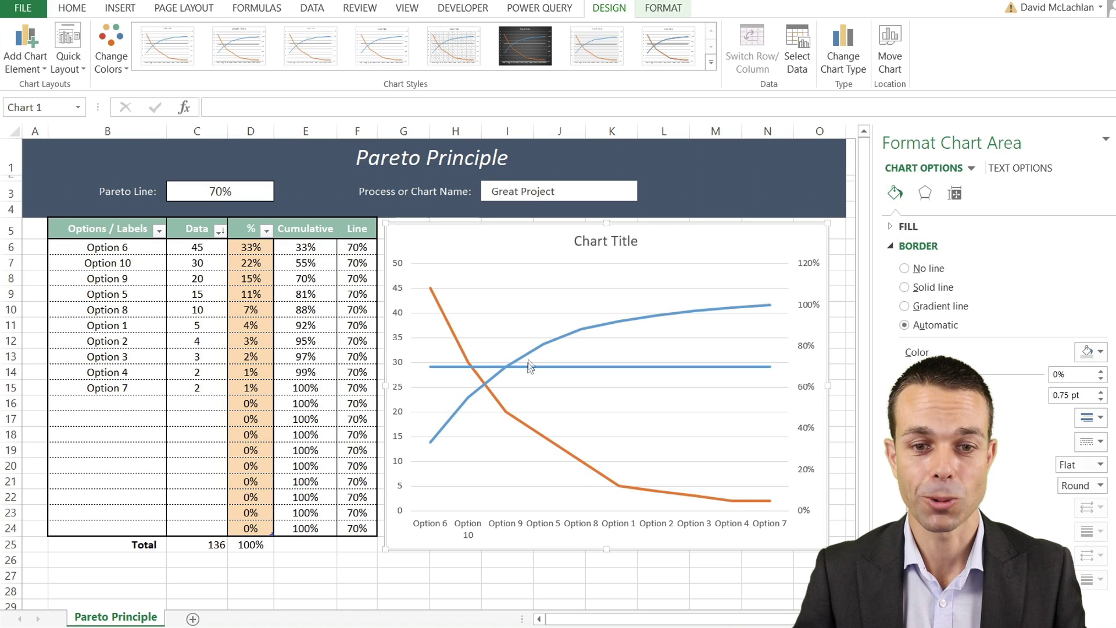
Step: Link the chart title to the process or chart name cell with ='Pareto Principle'!$I$3:$K$3
click(600, 240)
text(=)
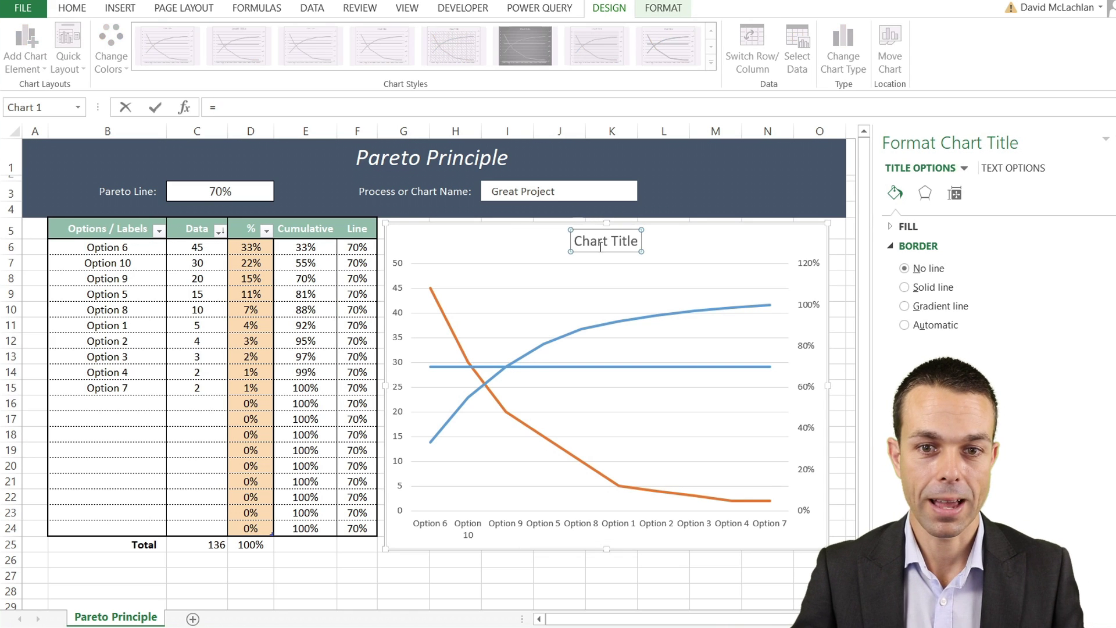
click(528, 191)
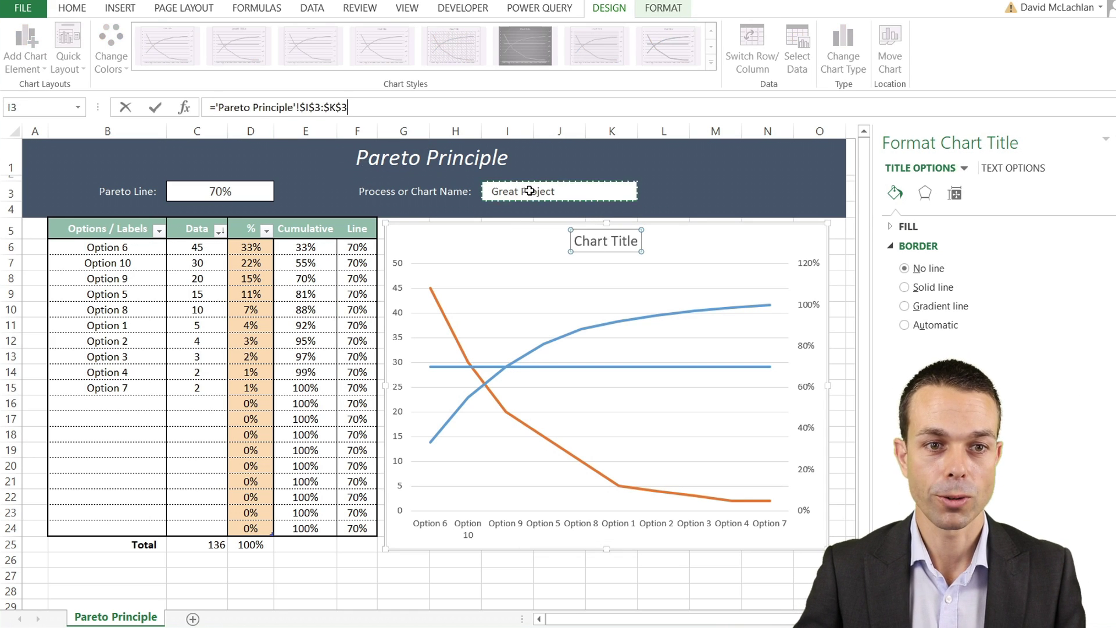
key(Return)
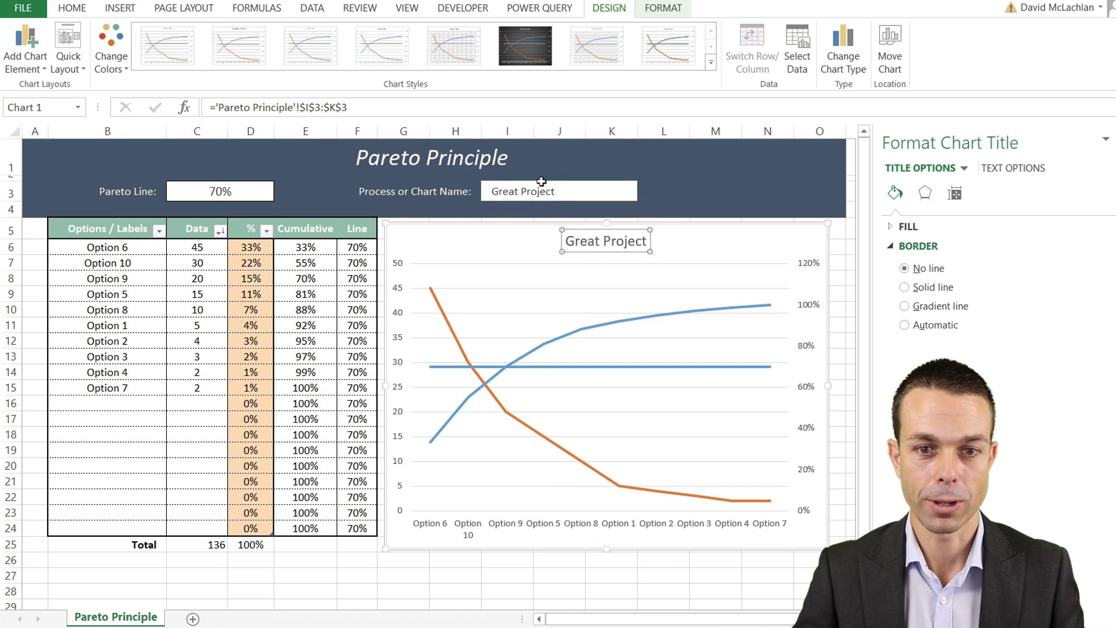
Step: Set the custom angle of the horizontal axis labels to -50°
click(521, 526)
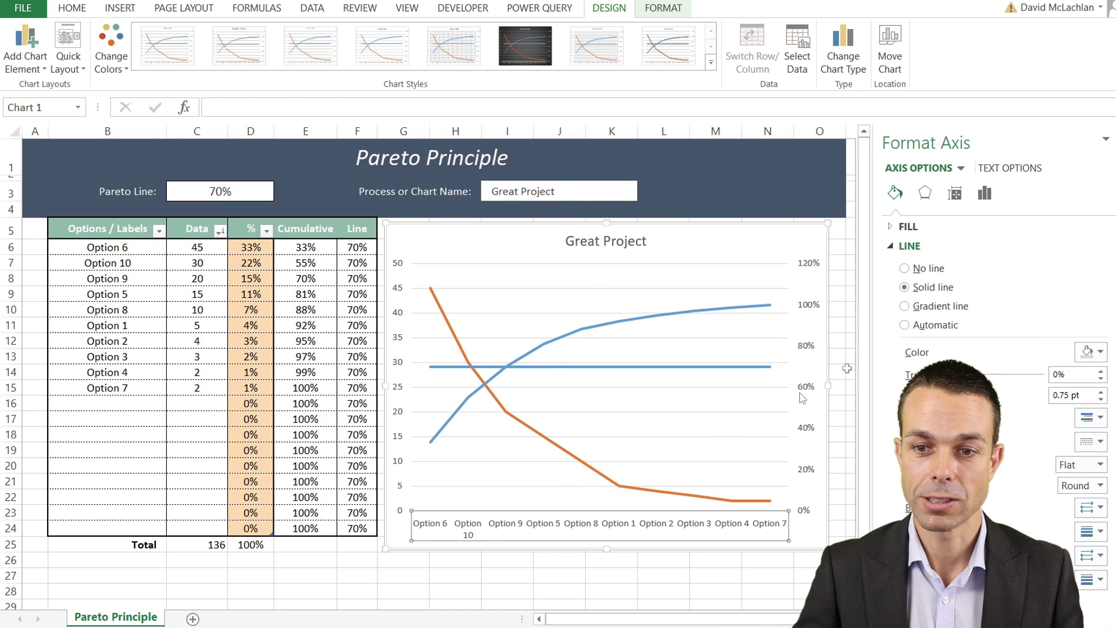
right_click(514, 537)
click(589, 520)
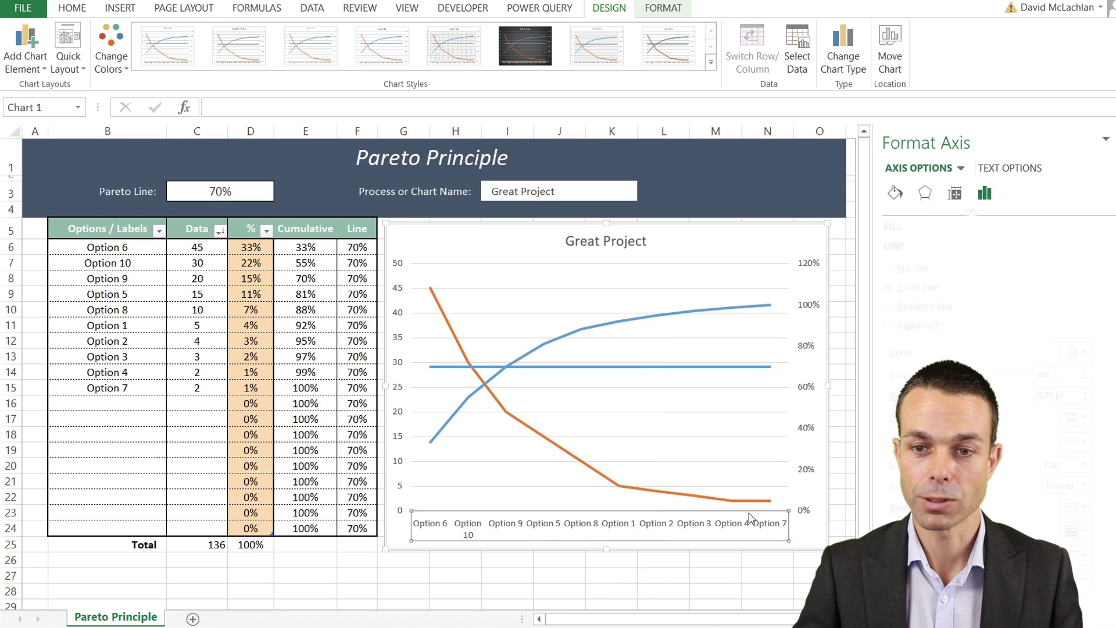
Step: Change the chart type of the Data series (C6:C15) to Clustered Column, keeping the two percentage series as lines on the secondary axis
click(519, 413)
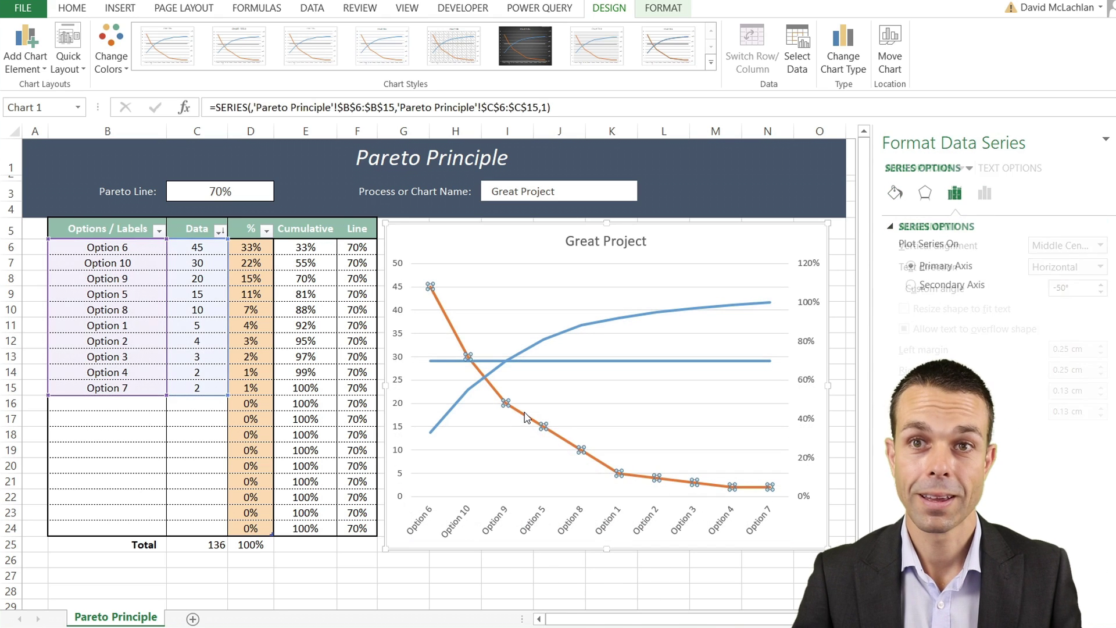
right_click(519, 415)
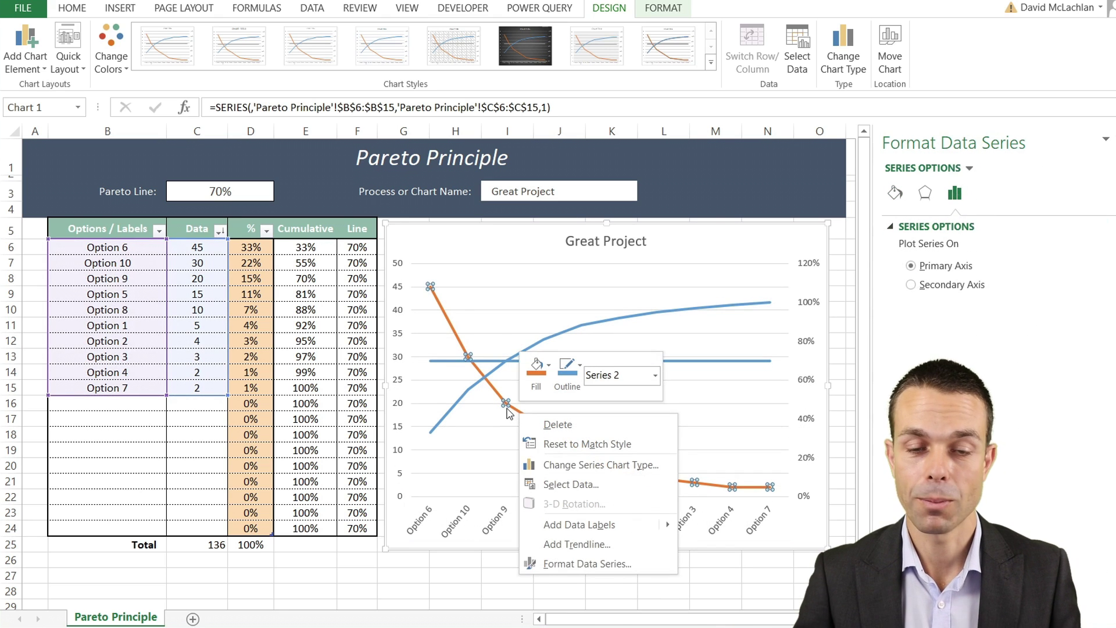
click(568, 466)
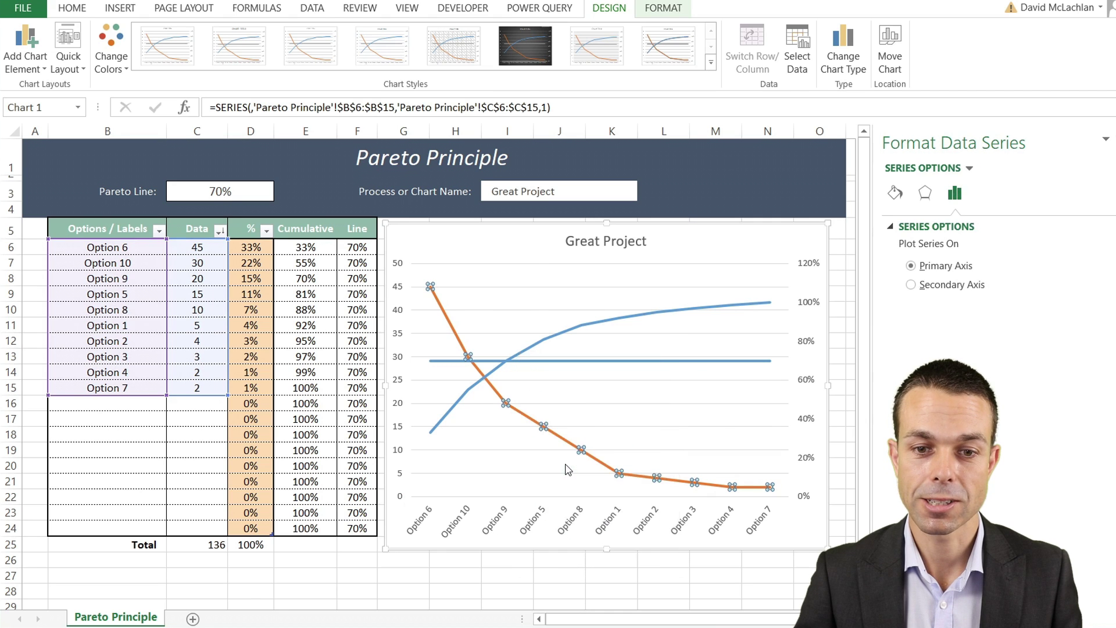
click(718, 429)
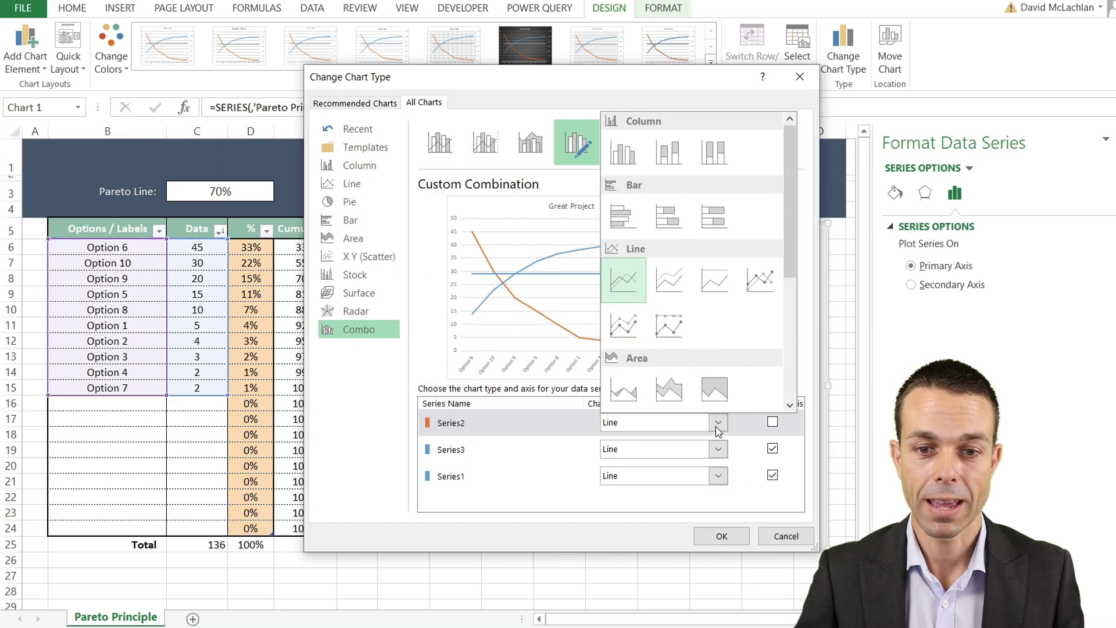
click(633, 161)
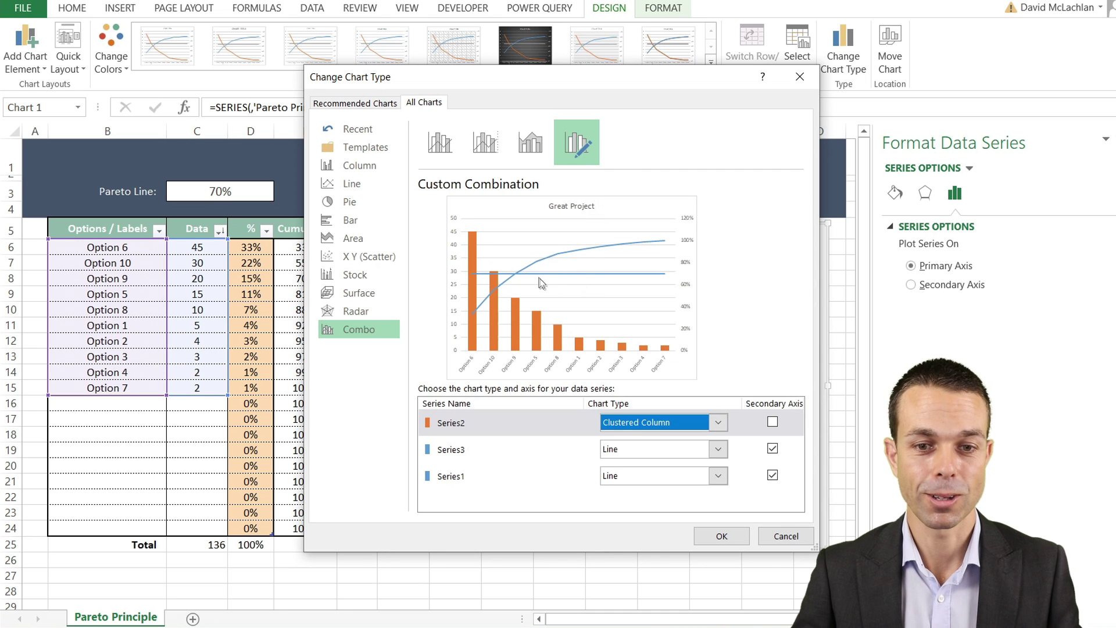
click(721, 536)
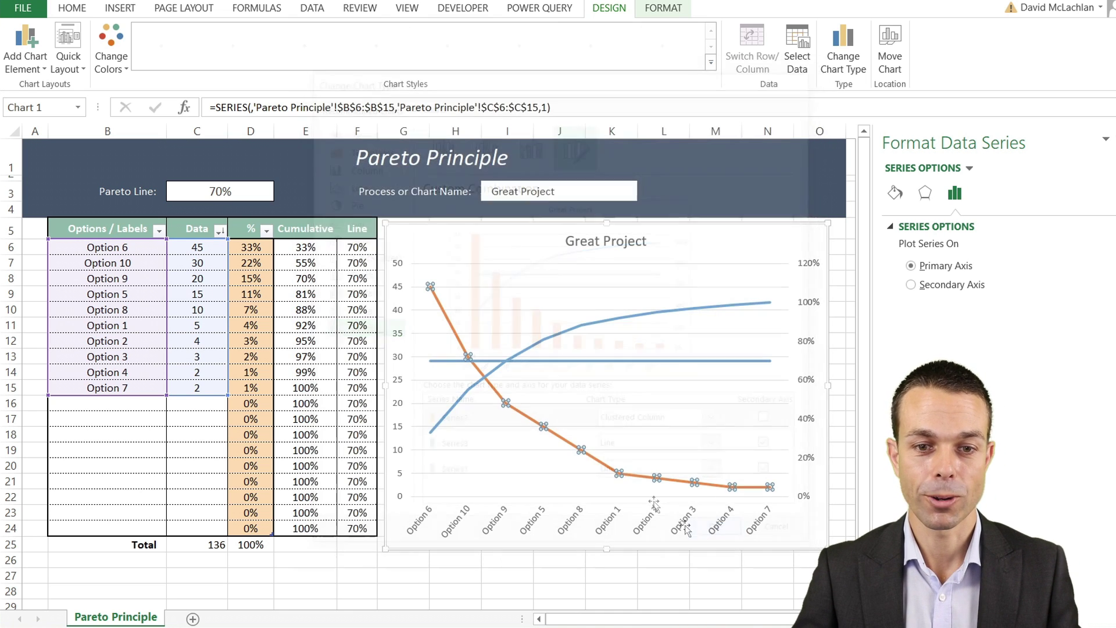
Step: Format the flat Pareto line series as a dashed dark grey line with a width of 1 pt
click(561, 363)
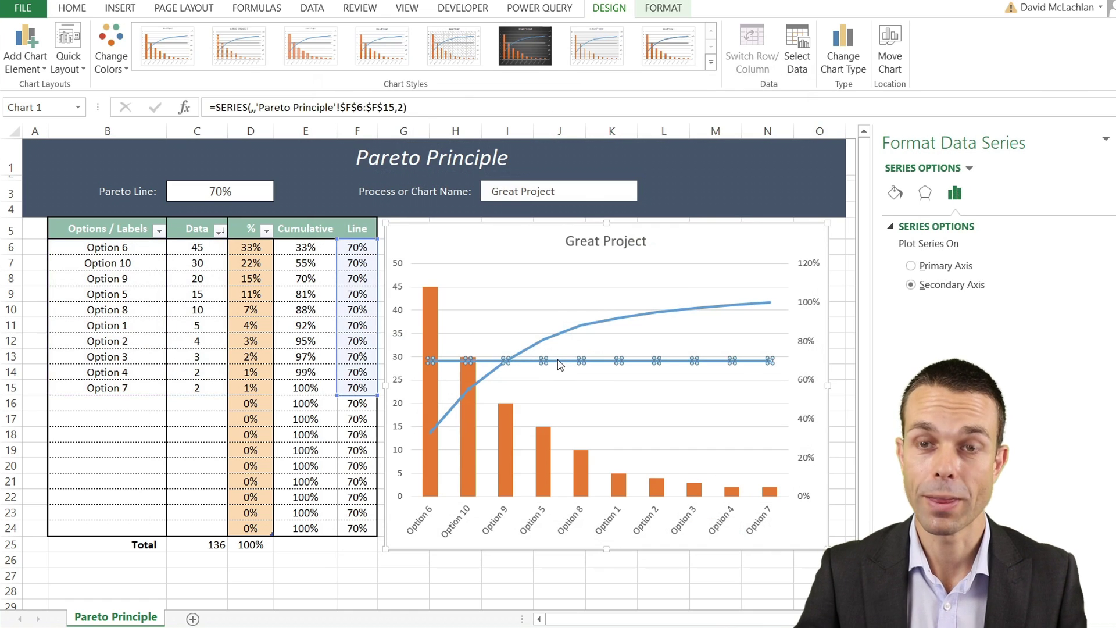
right_click(560, 364)
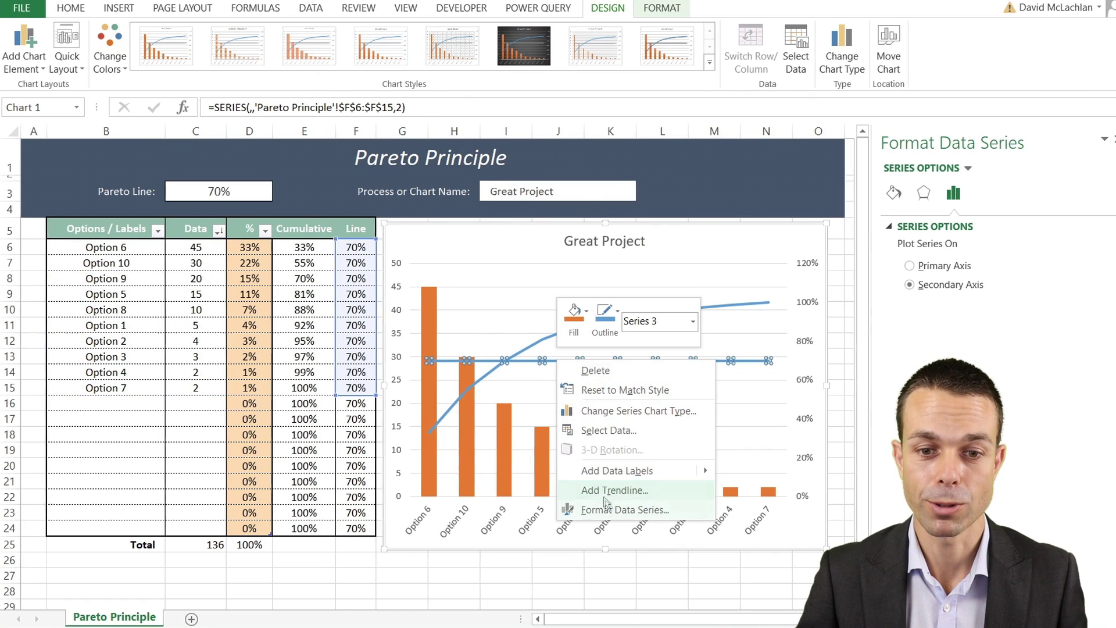
key(Escape)
click(890, 194)
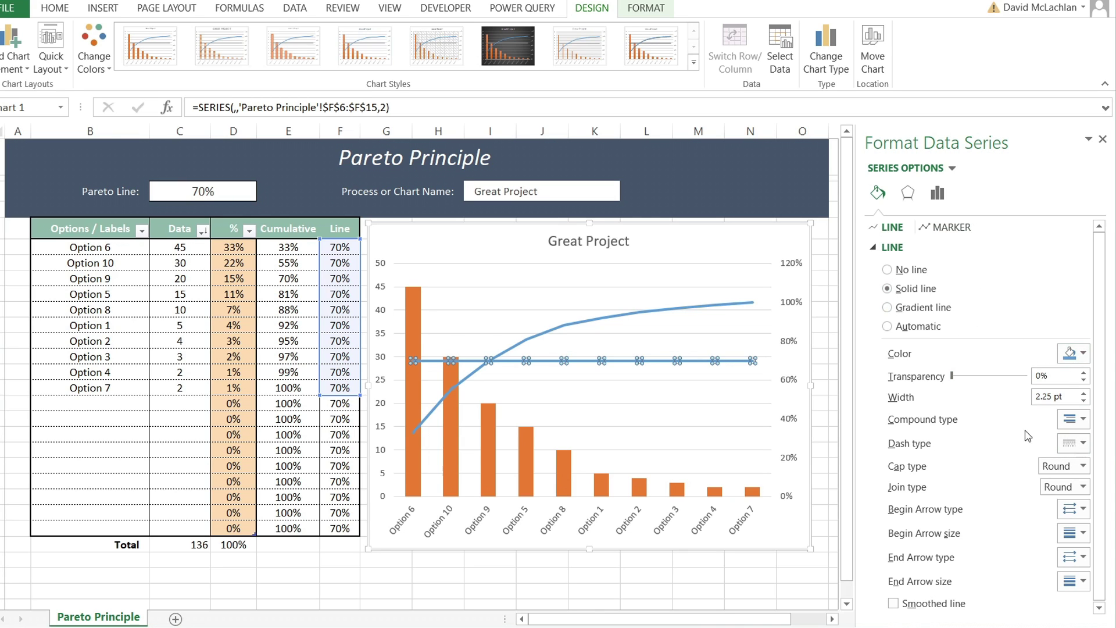
click(1081, 443)
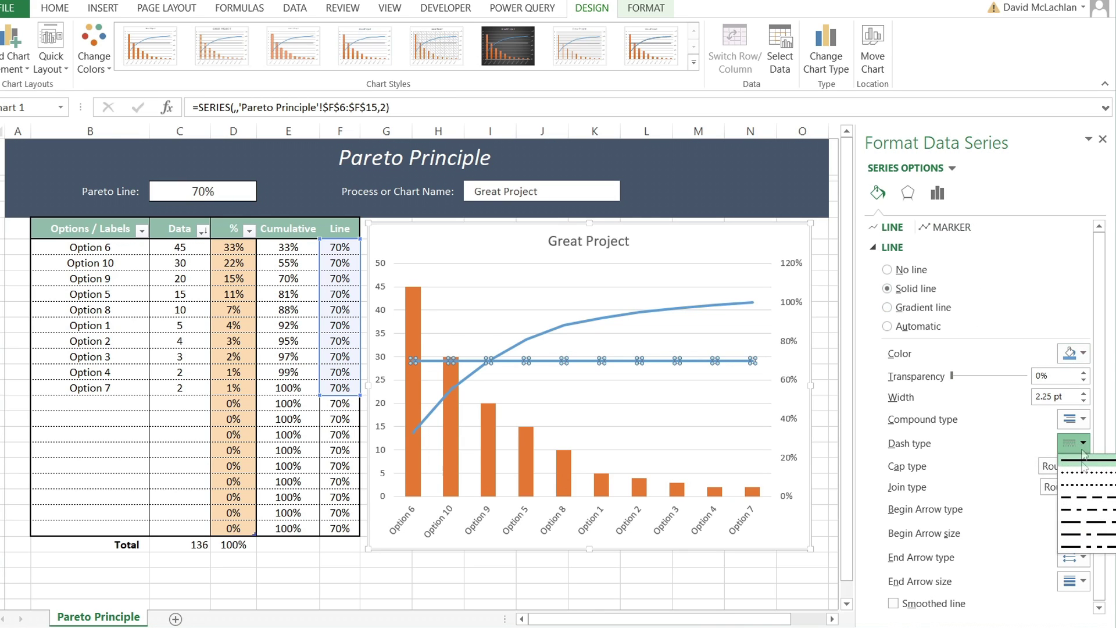
click(1082, 497)
click(1084, 400)
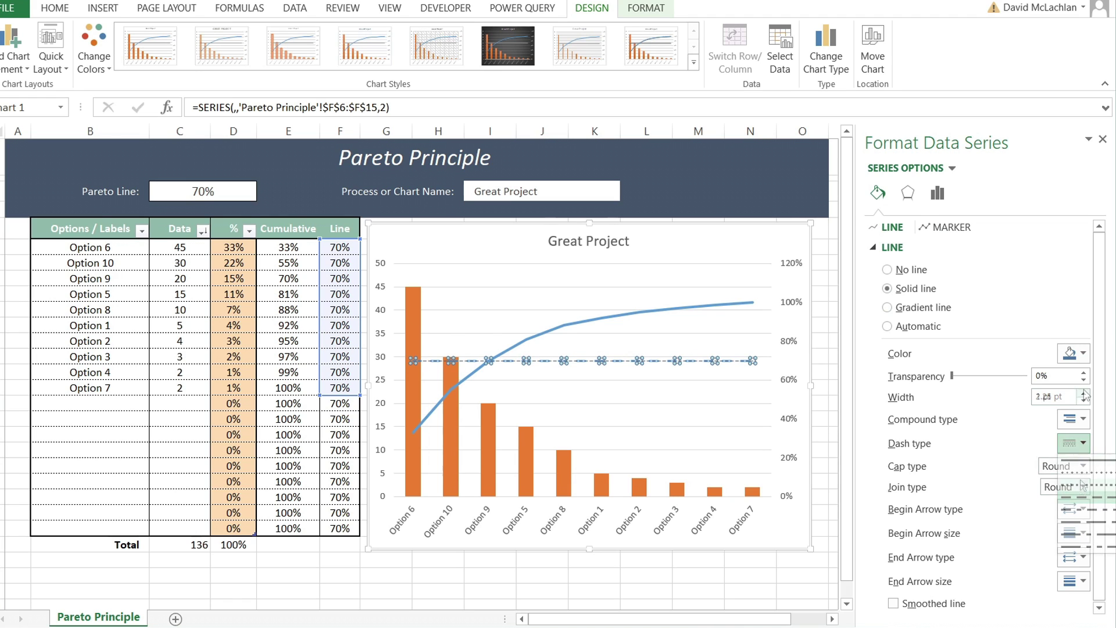
click(1079, 356)
click(1056, 405)
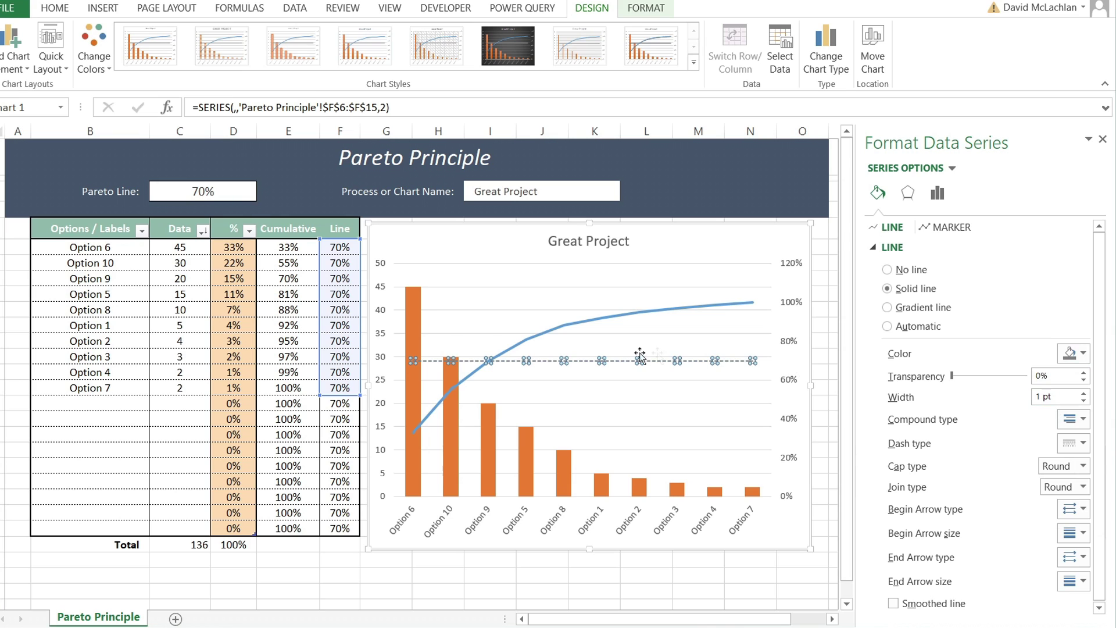
Step: Recolor the cumulative percentage line in the chart to gold
click(510, 354)
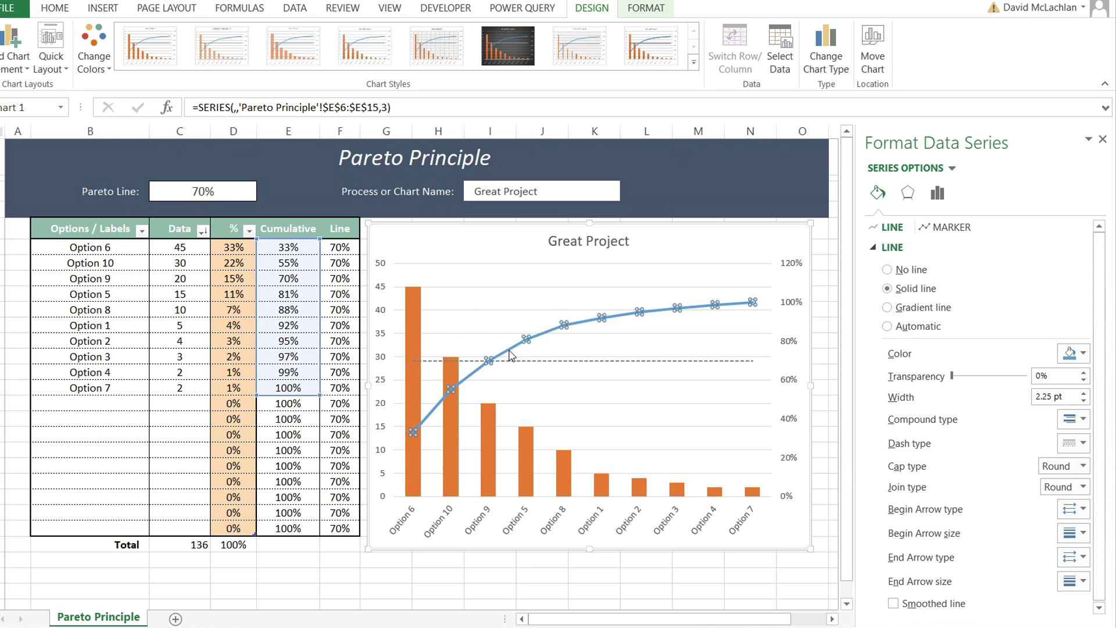
click(1076, 353)
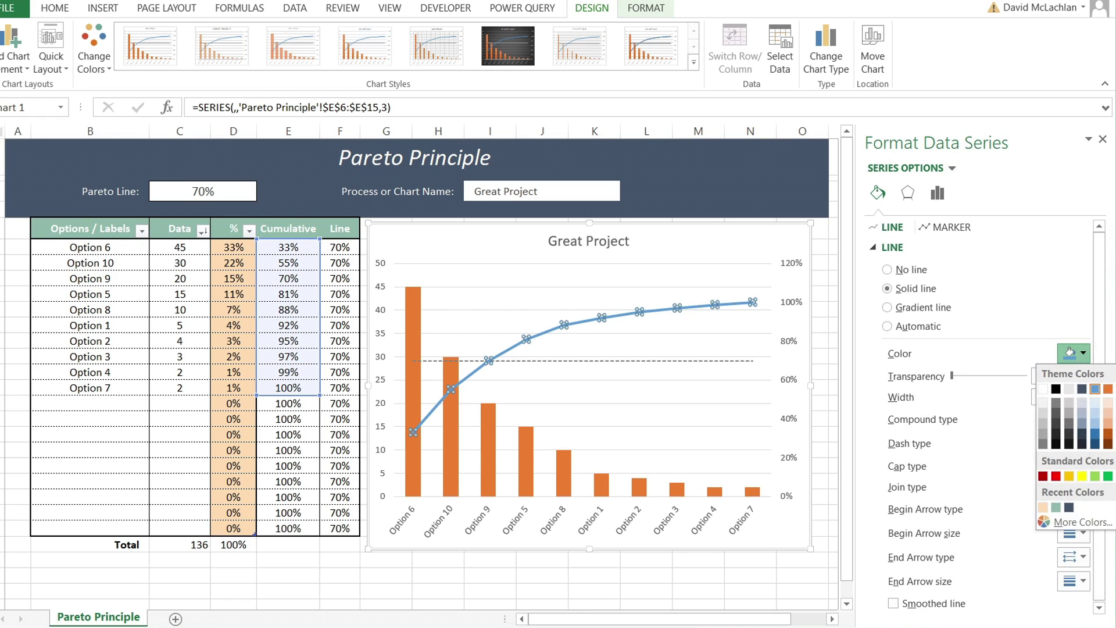
click(1069, 476)
click(561, 340)
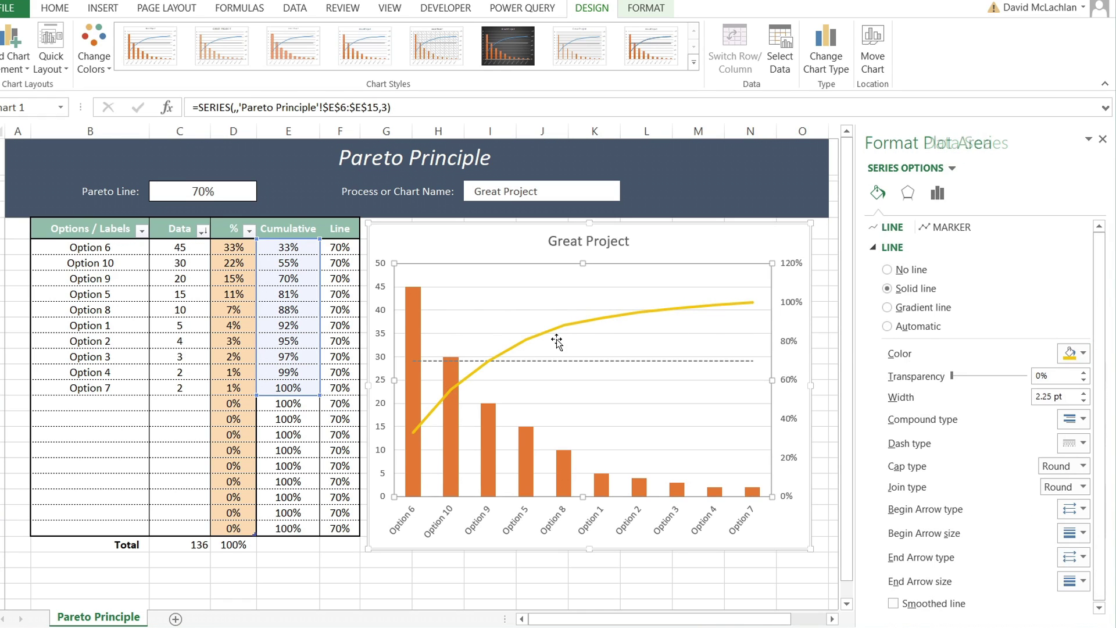
Step: Fill the data columns with the header banner's dark slate blue and add data labels to them
click(414, 335)
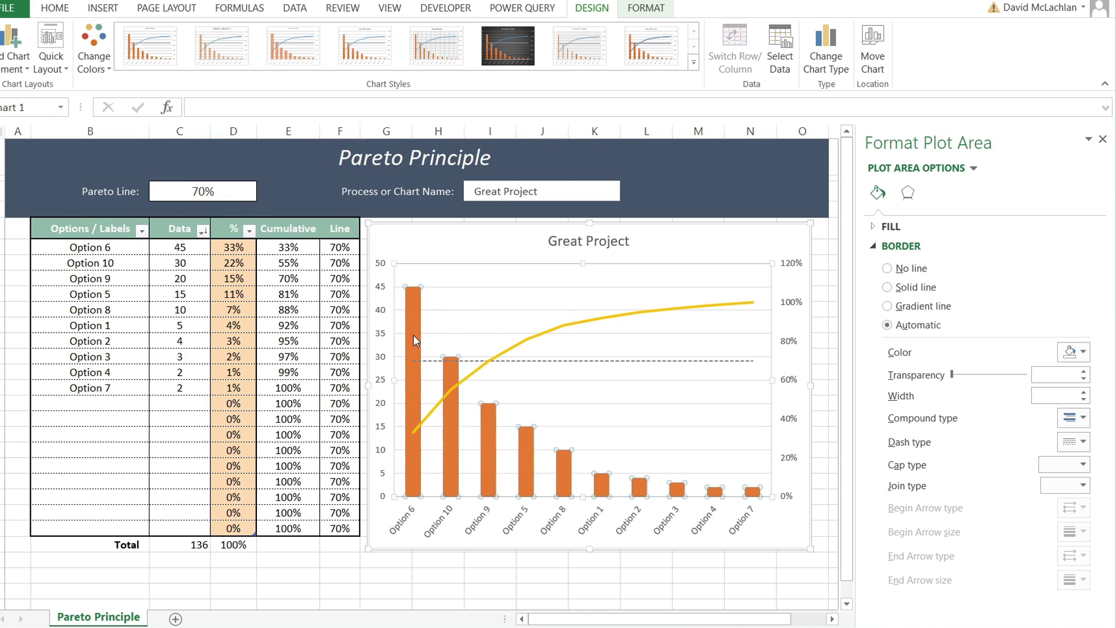
right_click(413, 335)
click(437, 293)
click(464, 365)
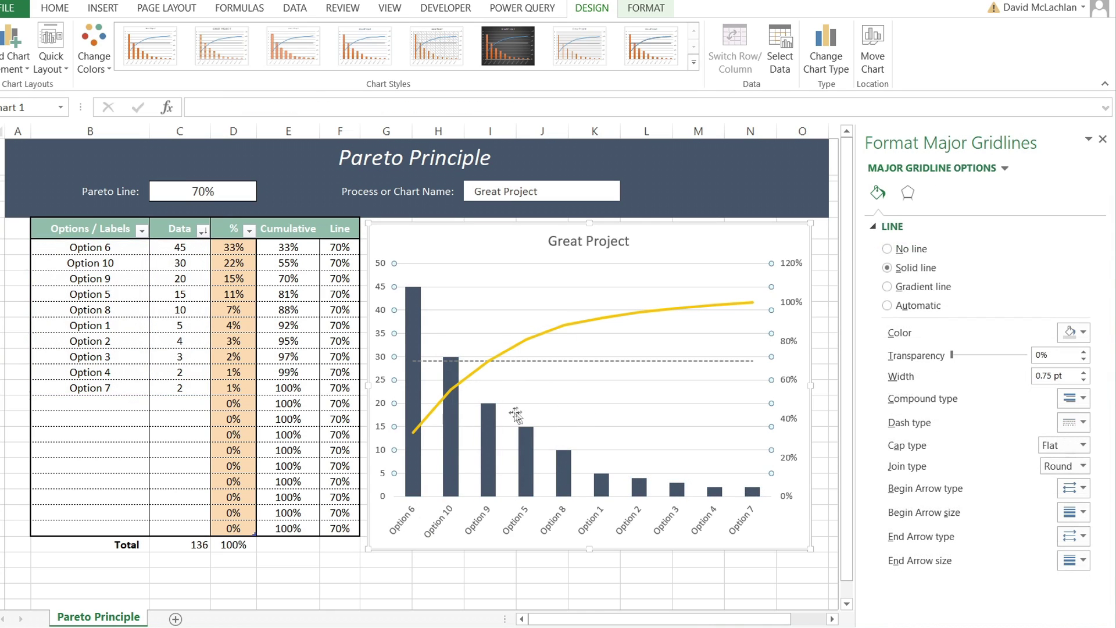
right_click(423, 329)
key(Escape)
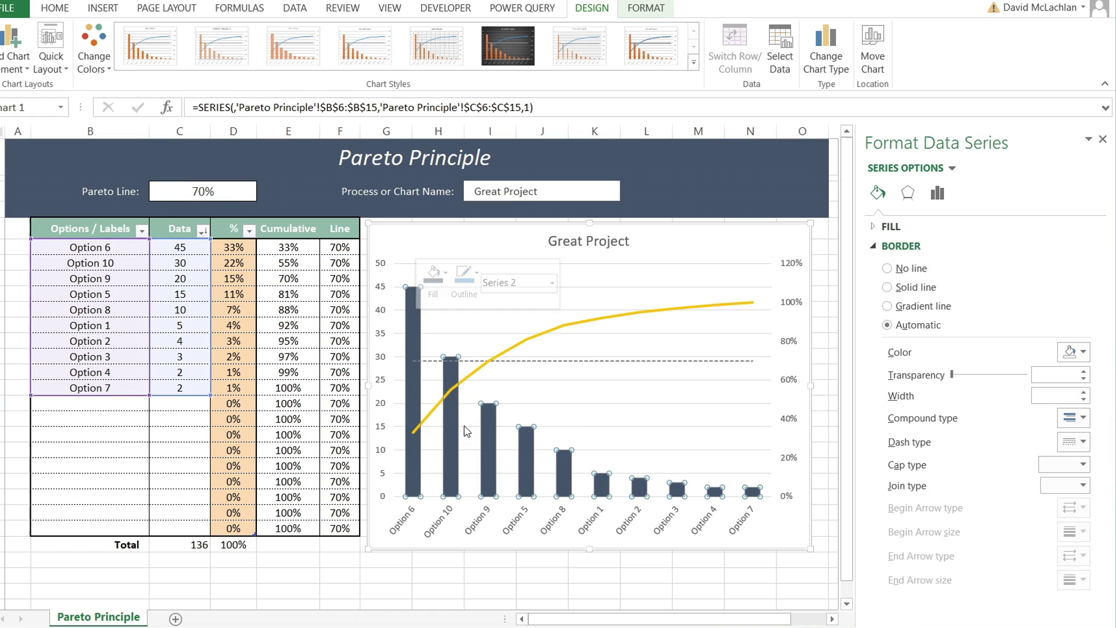
Step: Give the cumulative percentage line built-in circle markers of size 5
click(515, 350)
right_click(514, 349)
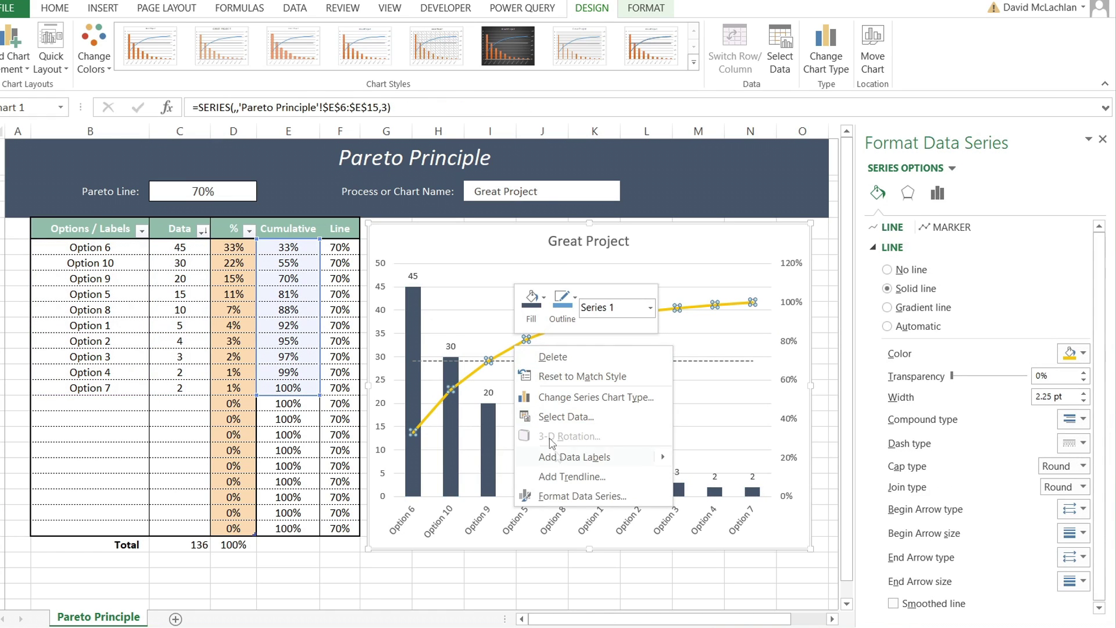
click(574, 496)
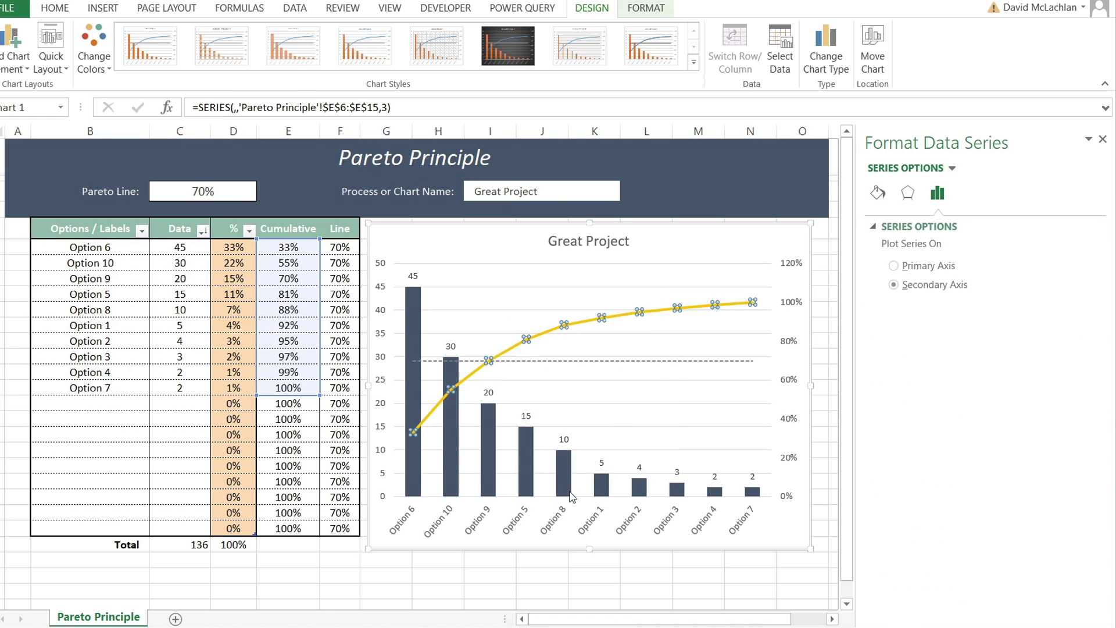
click(877, 195)
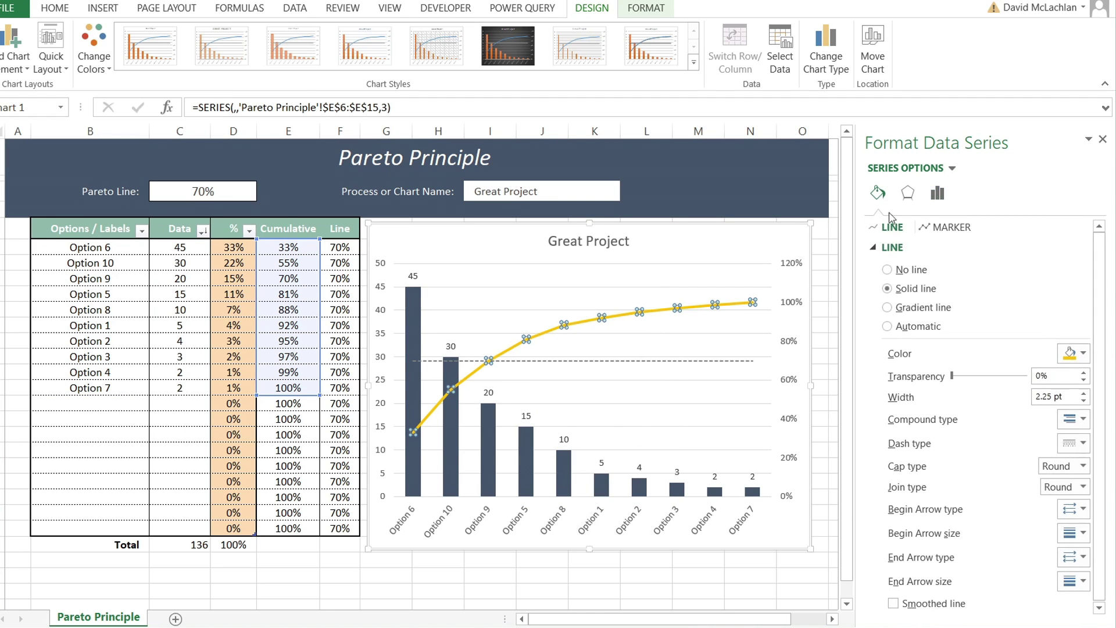
click(948, 227)
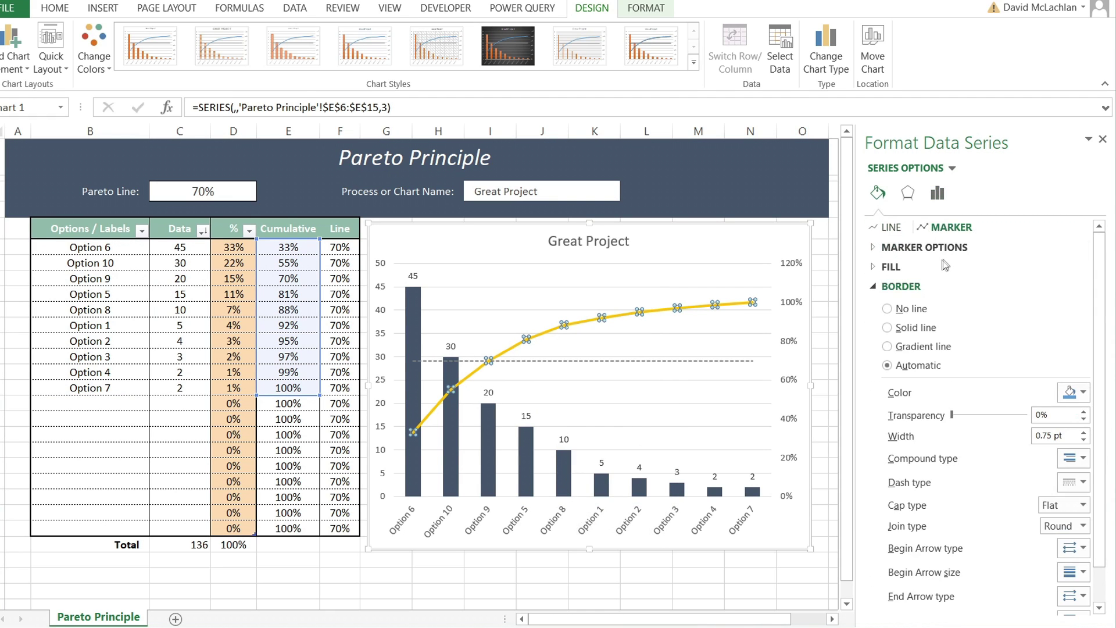
click(889, 253)
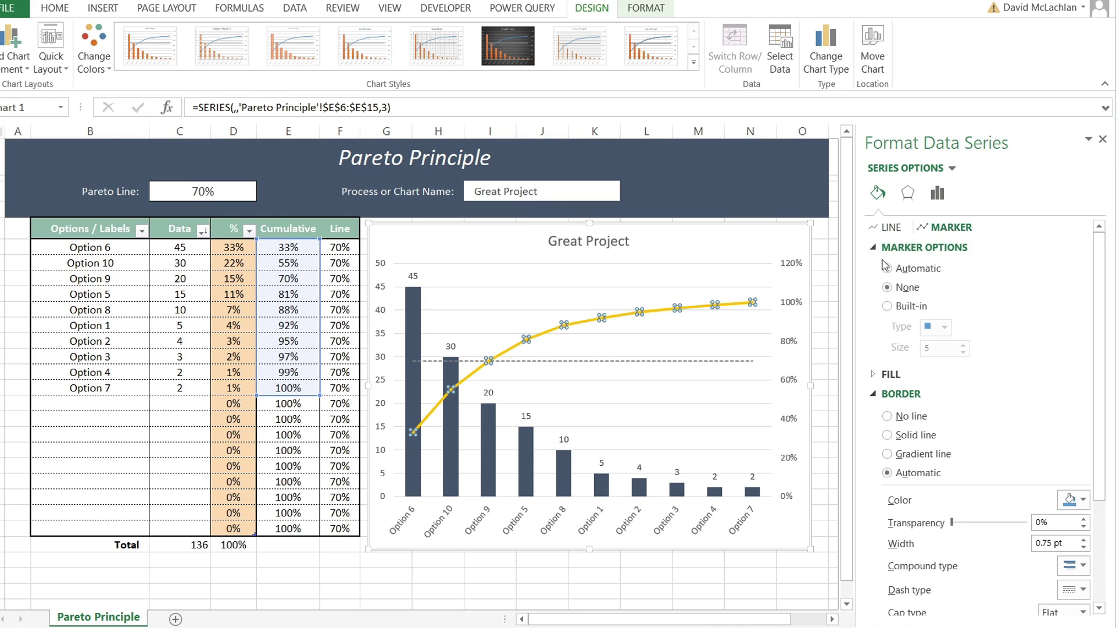
click(945, 329)
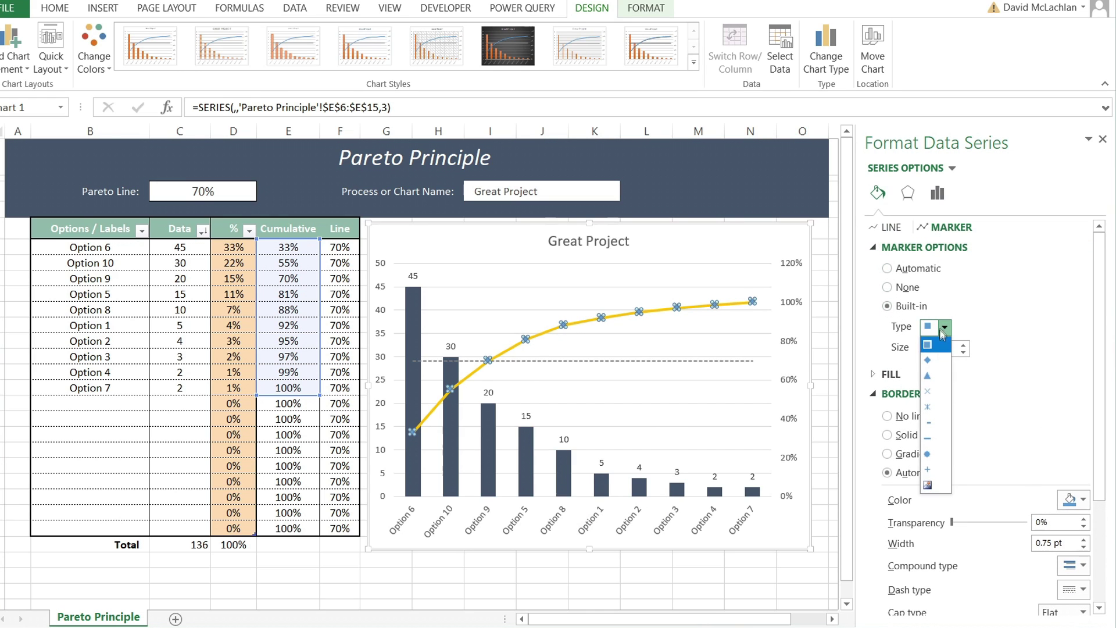
click(929, 454)
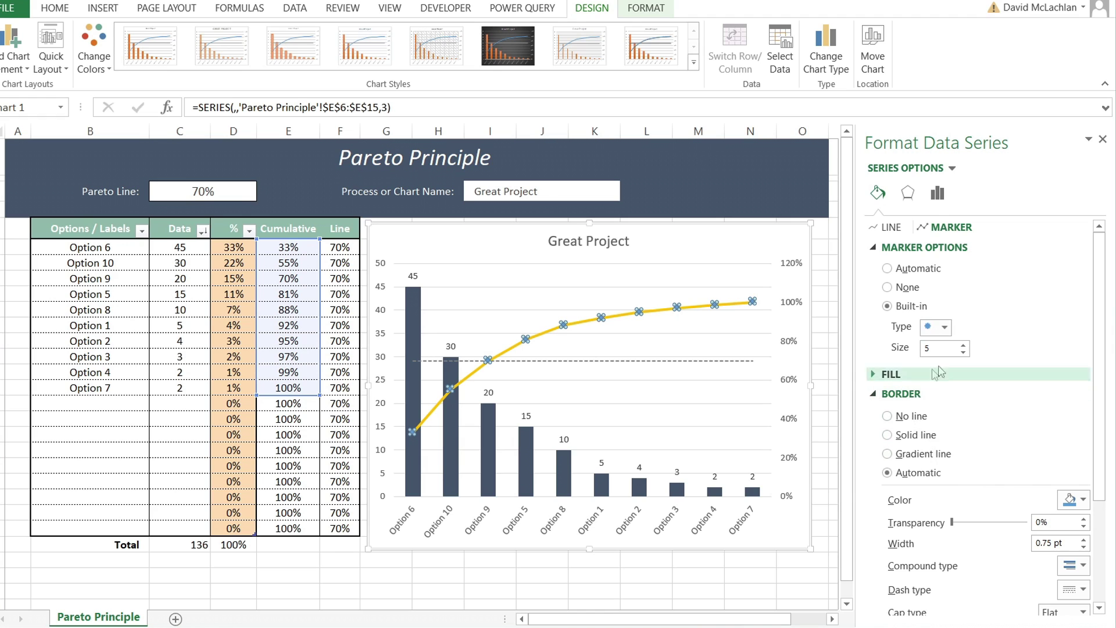
click(944, 329)
click(945, 328)
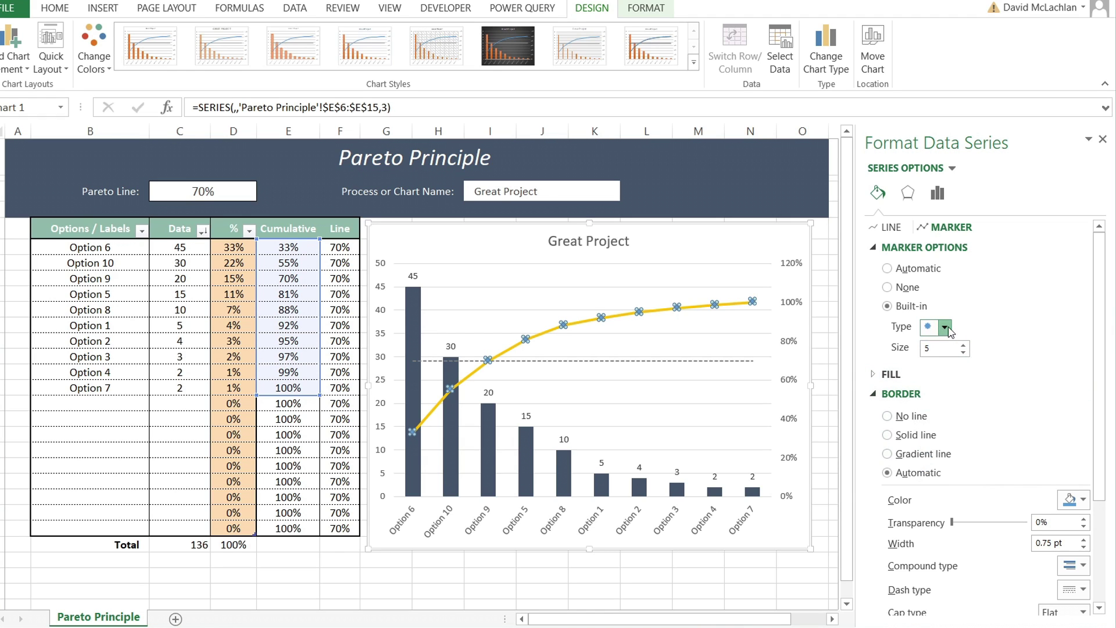
Step: Color the cumulative line's markers gold to match the line
click(877, 375)
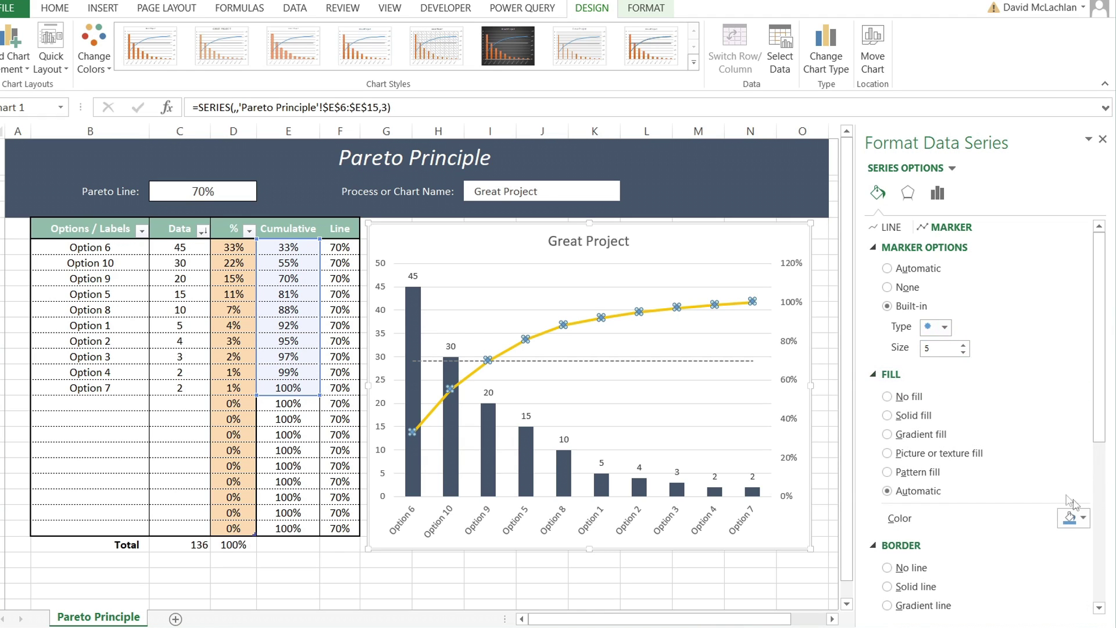
click(1074, 518)
click(1082, 454)
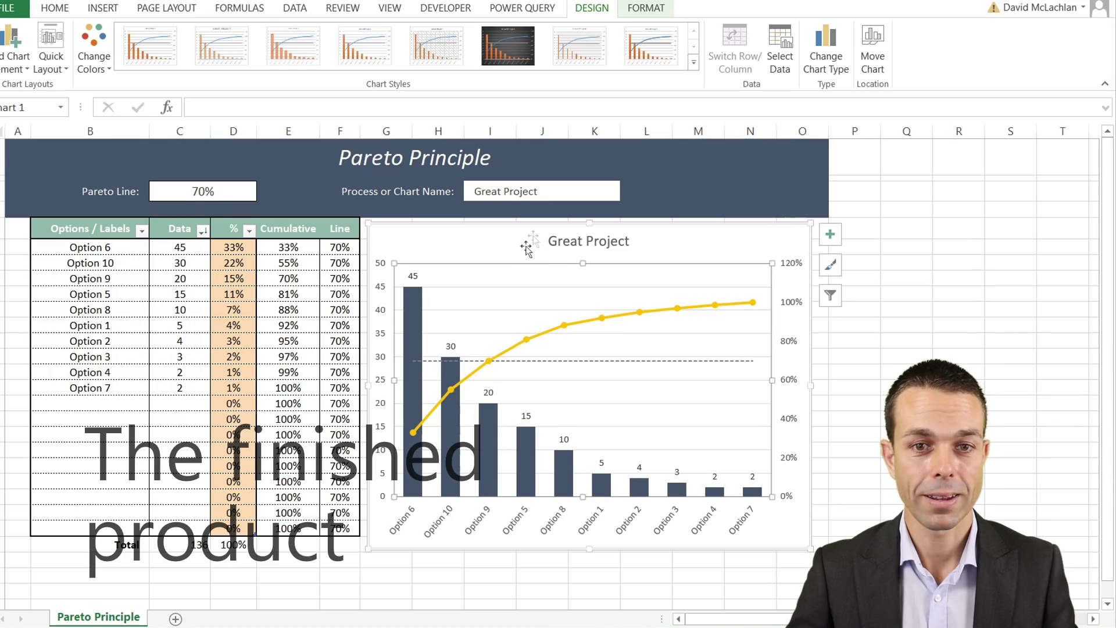
Step: Collapse the ribbon and deselect the chart to review the finished table and chart
click(1106, 84)
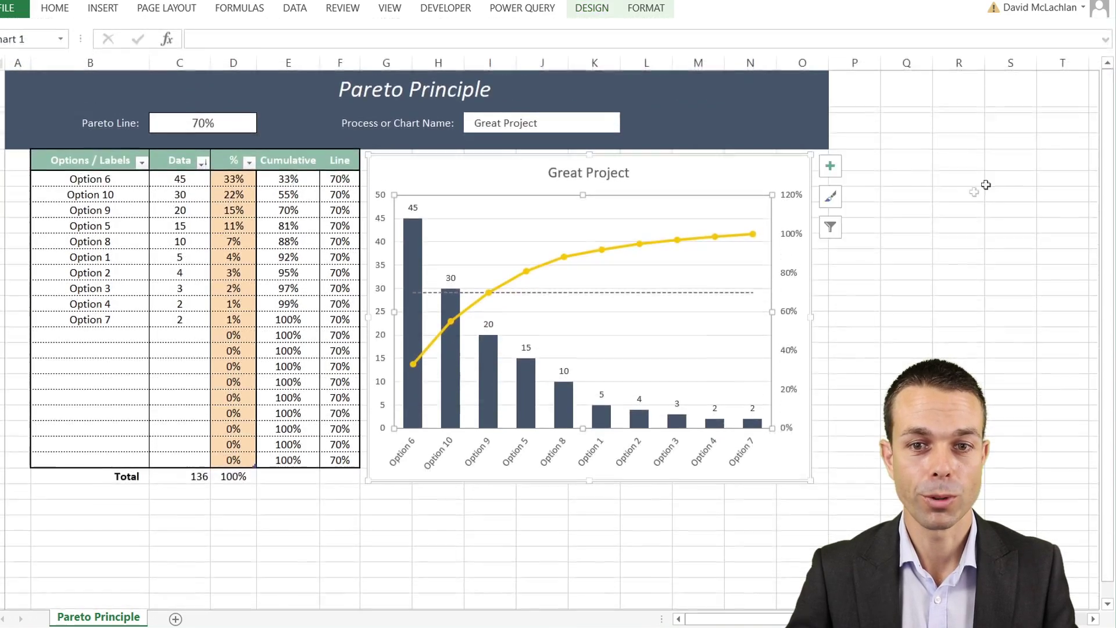
click(907, 210)
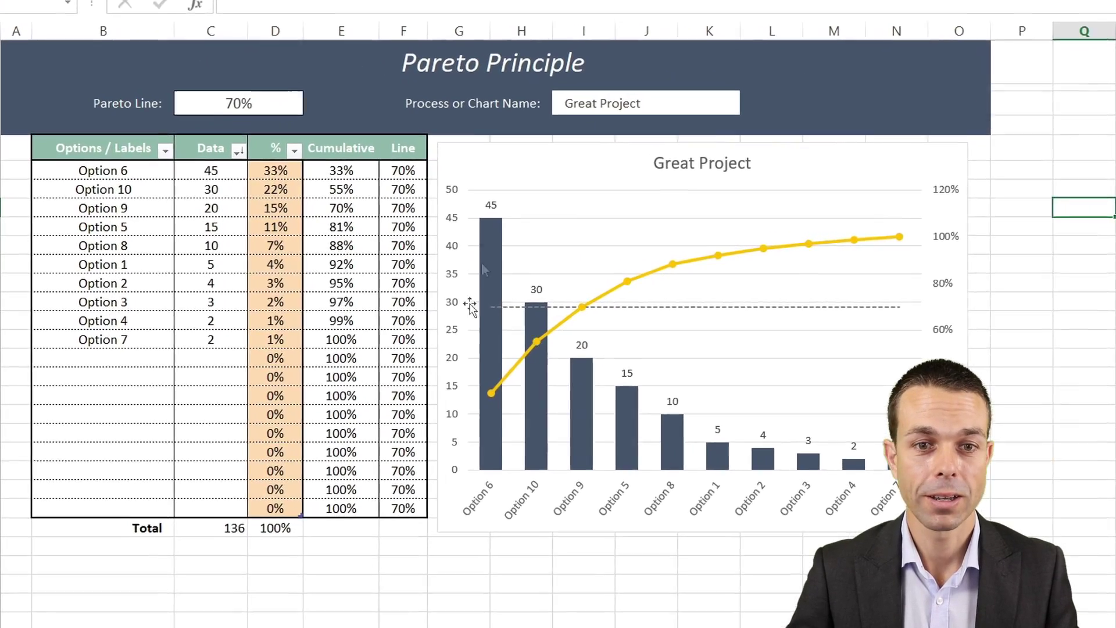
click(474, 230)
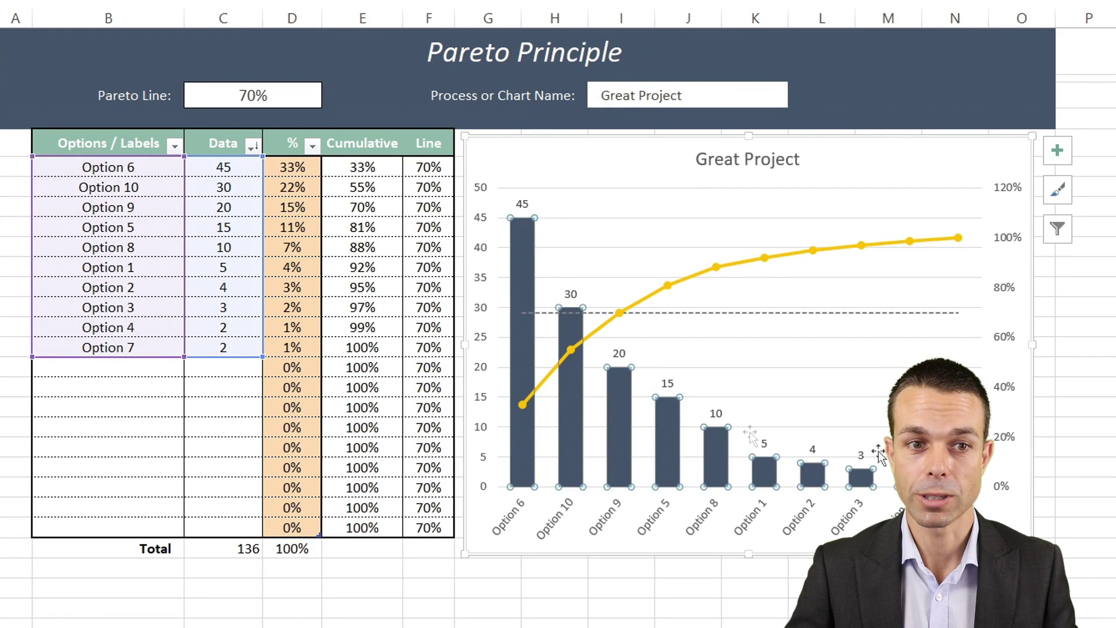
click(219, 167)
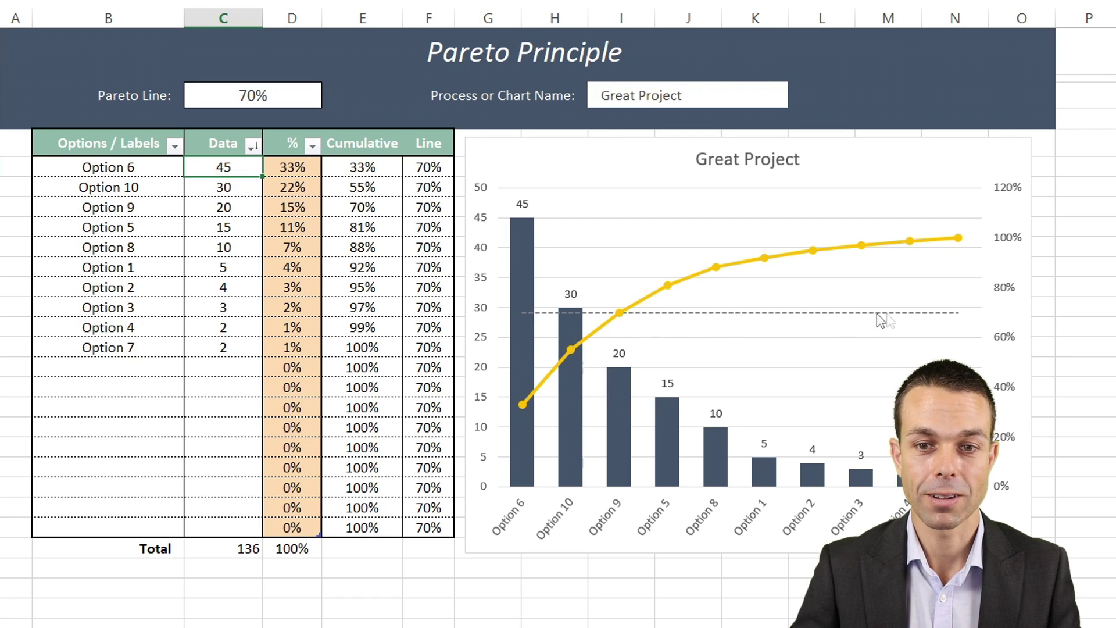
Step: Set the secondary vertical axis maximum to 1.0 (100%), close the axis formatting and deselect the chart
right_click(1018, 285)
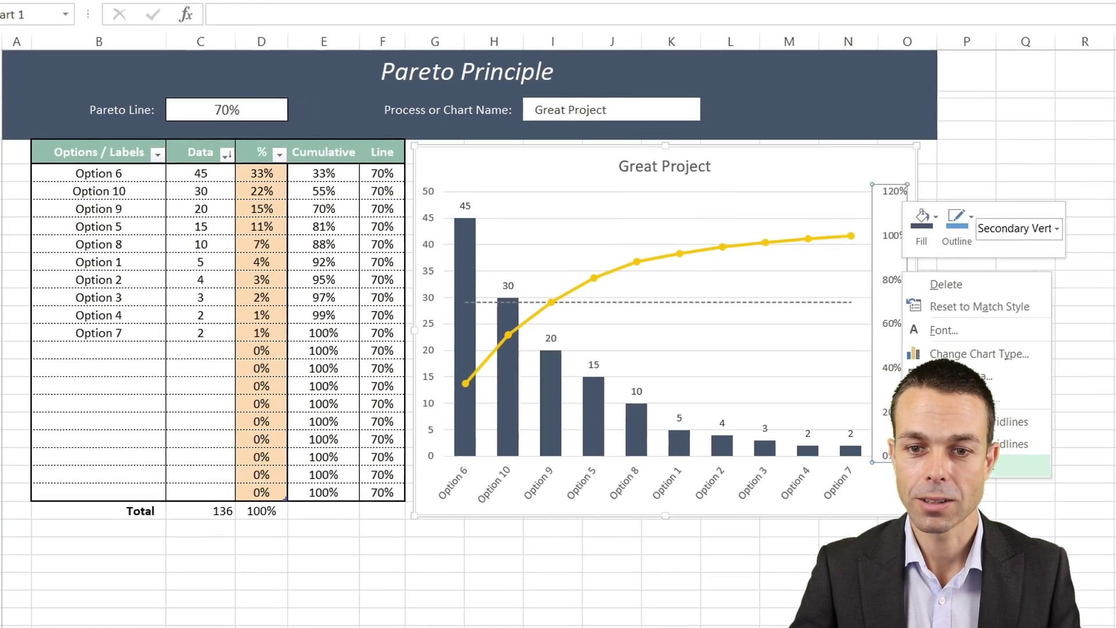
key(Escape)
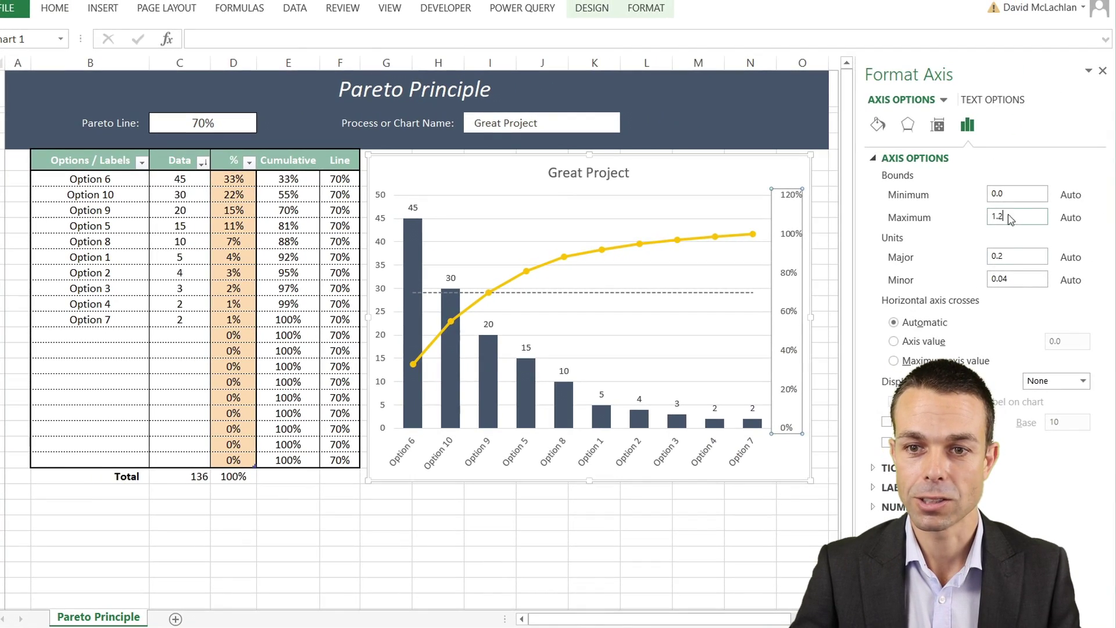
key(BackSpace)
key(BackSpace)
key(Return)
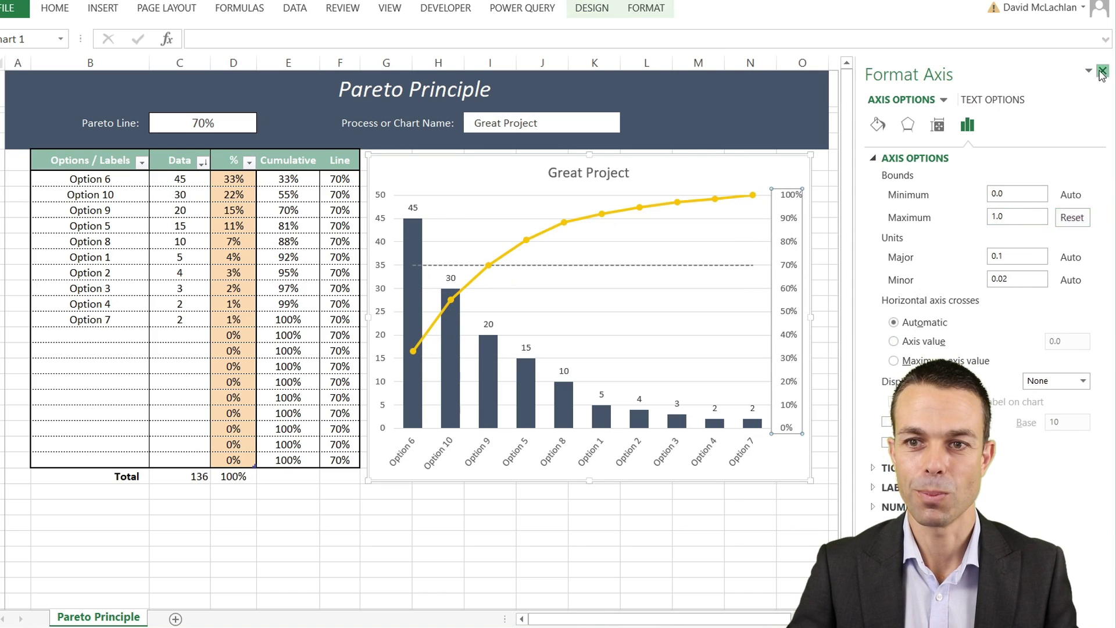
click(923, 219)
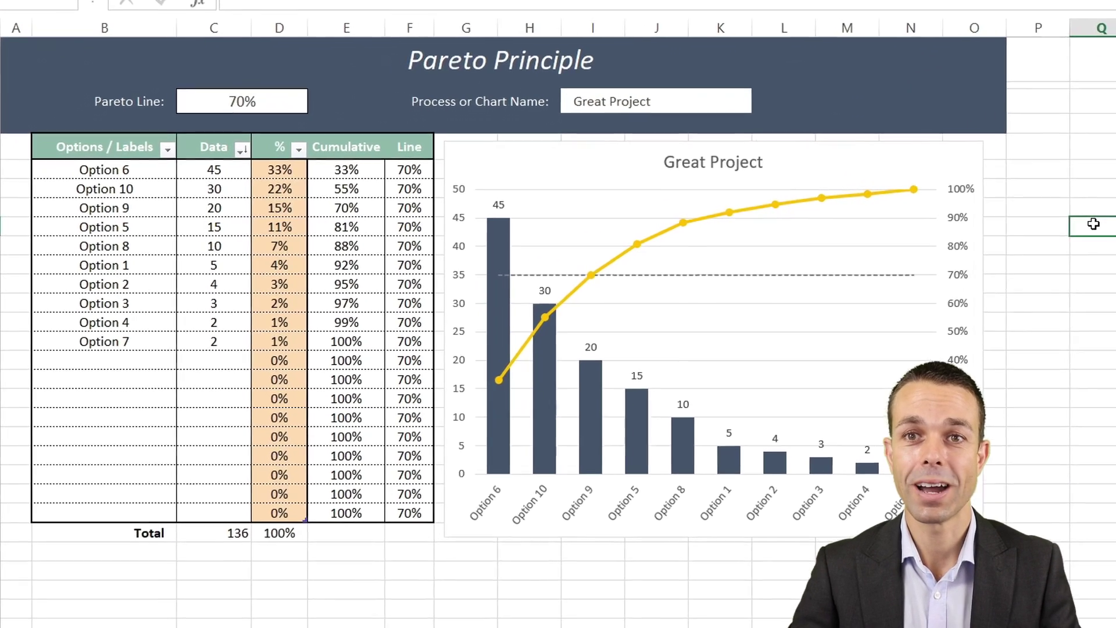